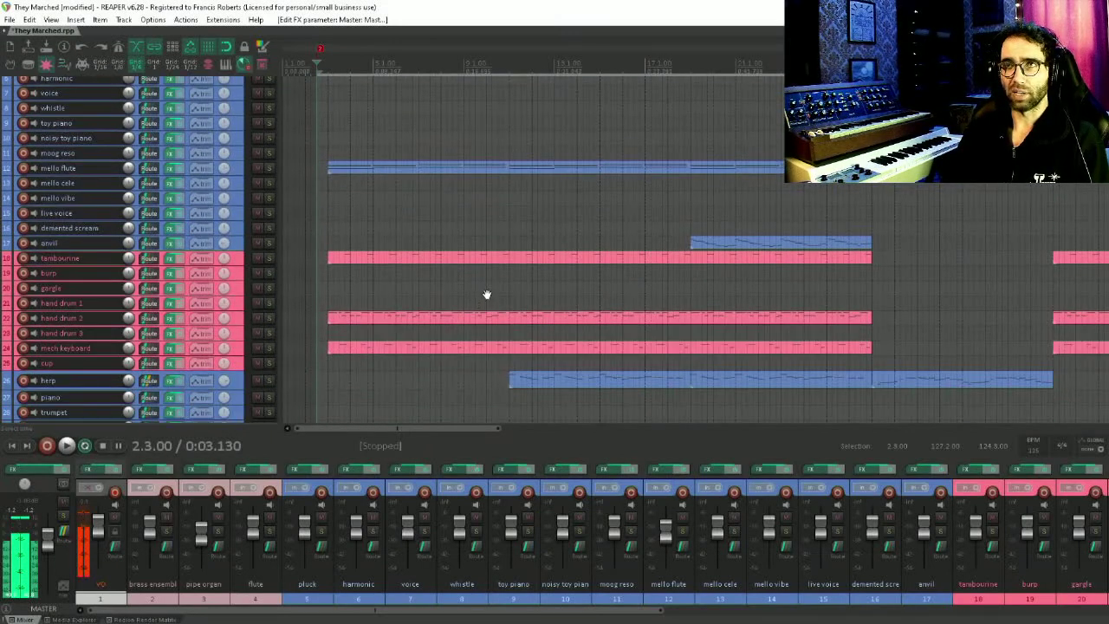
Start playback of the project and toggle record arming on the VO track
{"action": "scroll", "coordinate": [486, 294], "scroll_direction": "down", "scroll_amount": 3}
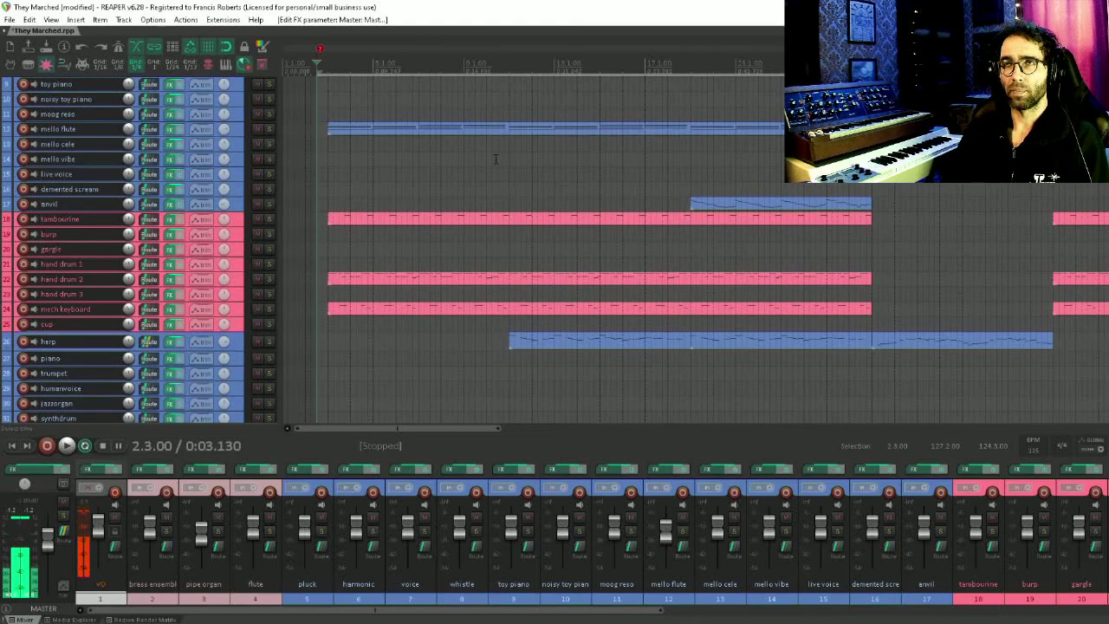
{"action": "scroll", "coordinate": [480, 361], "scroll_direction": "up", "scroll_amount": 5}
{"action": "key", "text": "space"}
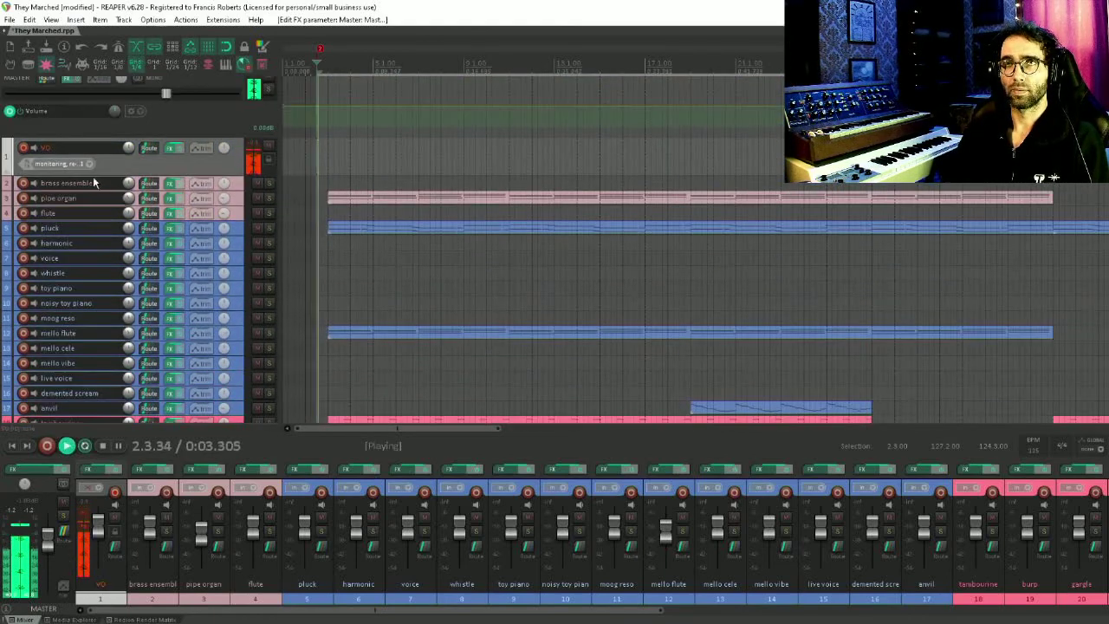
{"action": "left_click", "coordinate": [24, 148]}
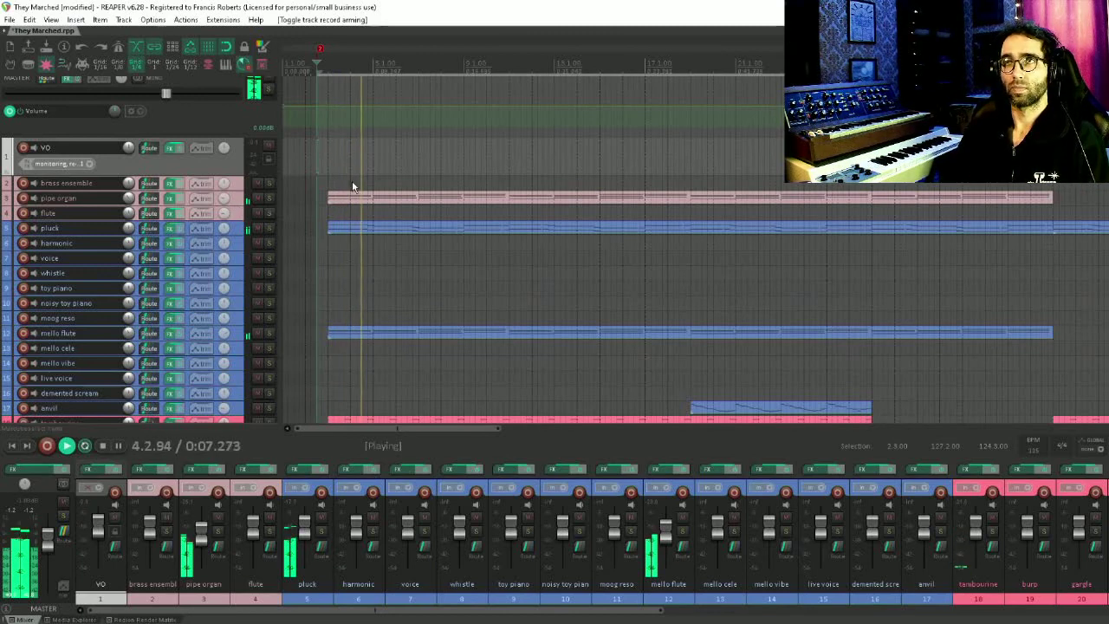
Open the pipe organ, pluck and mello flute items together in the MIDI editor to review their notes, and close it
{"action": "left_click_drag", "start_coordinate": [352, 185], "coordinate": [442, 346]}
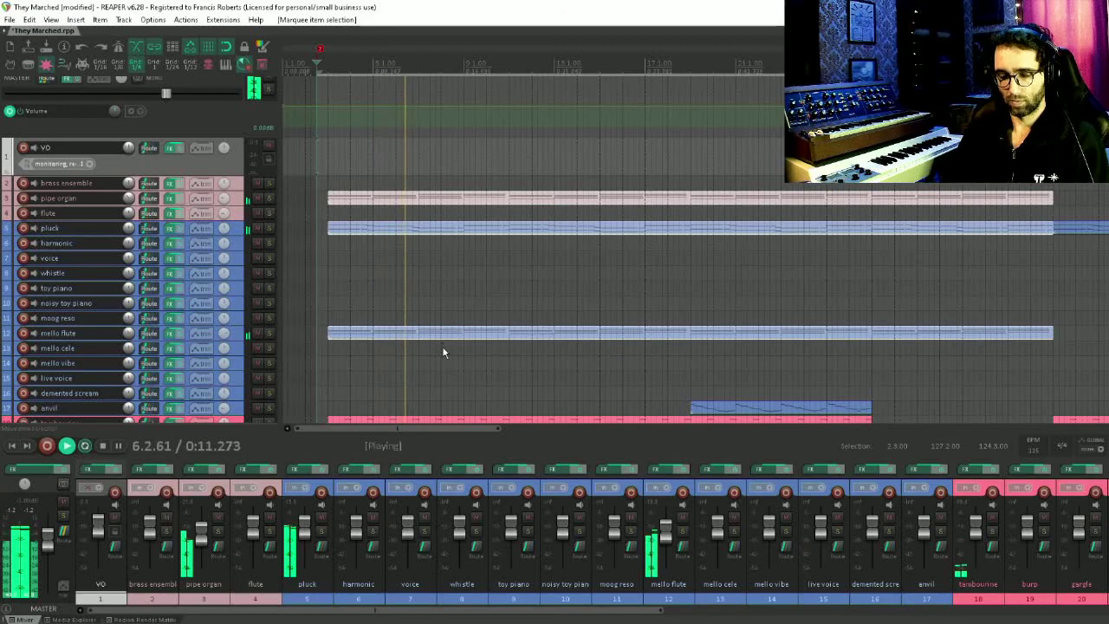
{"action": "key", "text": "ctrl+alt+e"}
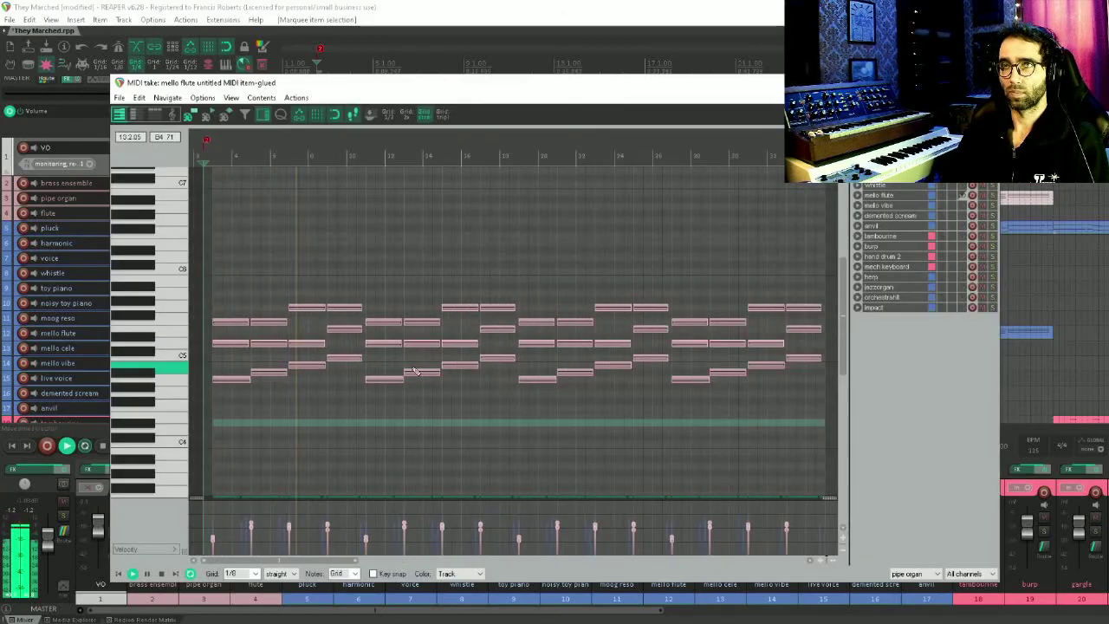
{"action": "left_click_drag", "start_coordinate": [459, 349], "coordinate": [482, 315]}
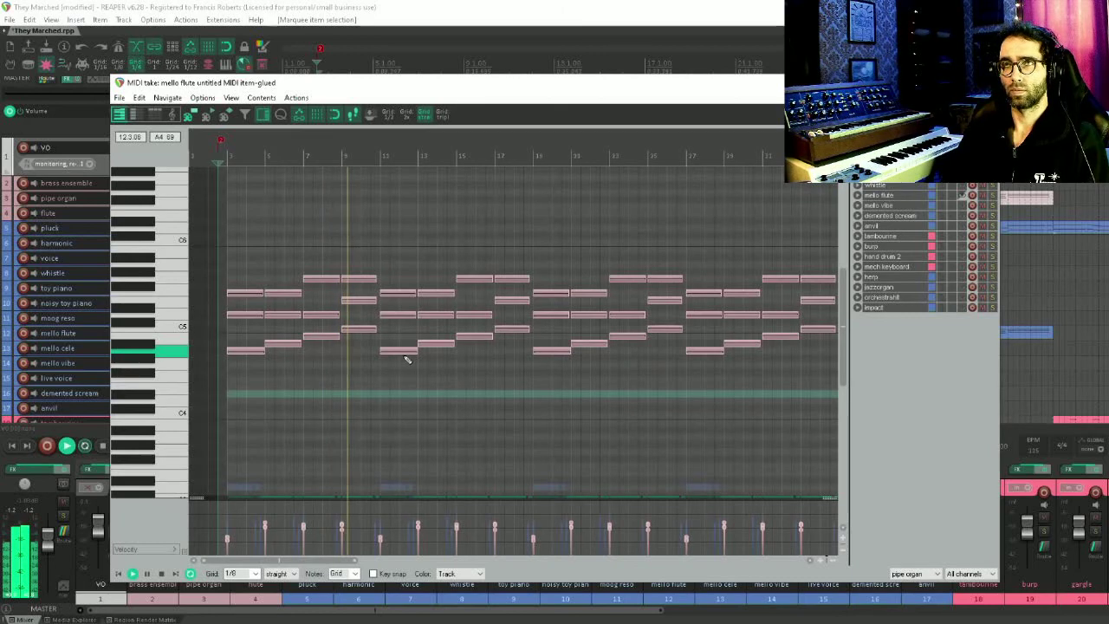
{"action": "scroll", "coordinate": [421, 364], "scroll_direction": "down", "scroll_amount": 3}
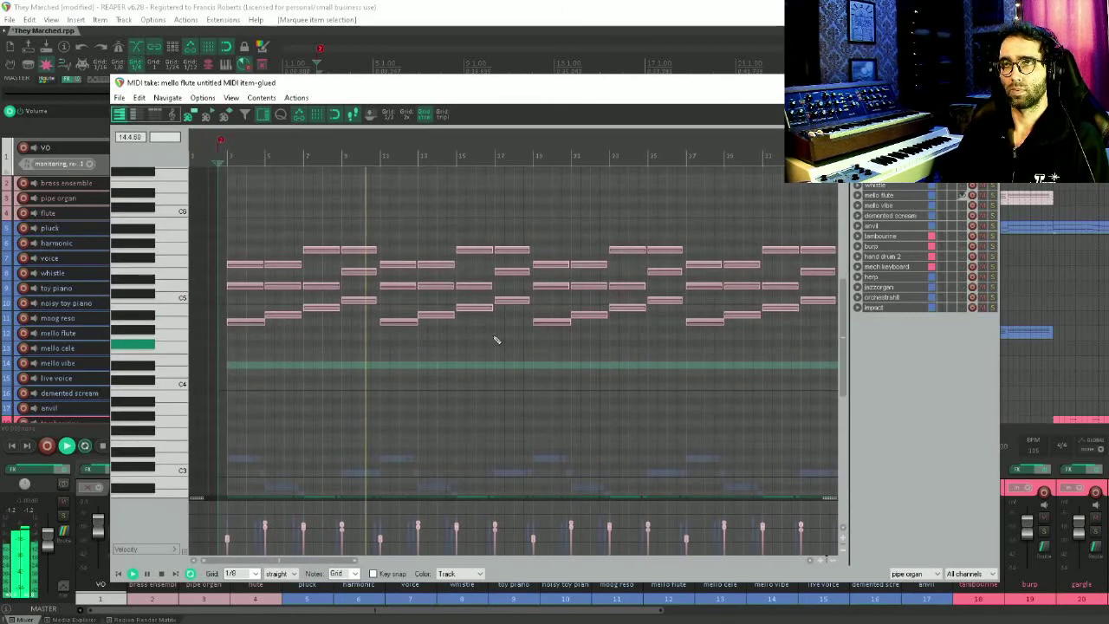
{"action": "key", "text": "Escape"}
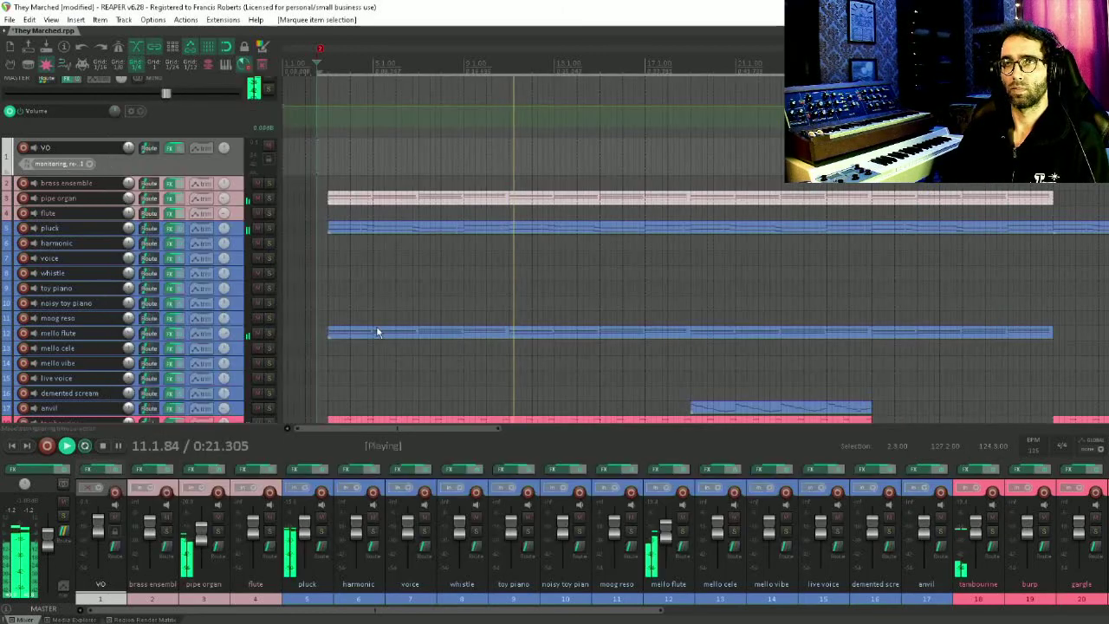
Open the harp item in the MIDI editor to review its notes, and close it
{"action": "scroll", "coordinate": [509, 356], "scroll_direction": "up", "scroll_amount": 2}
{"action": "left_click_drag", "start_coordinate": [517, 359], "coordinate": [480, 158]}
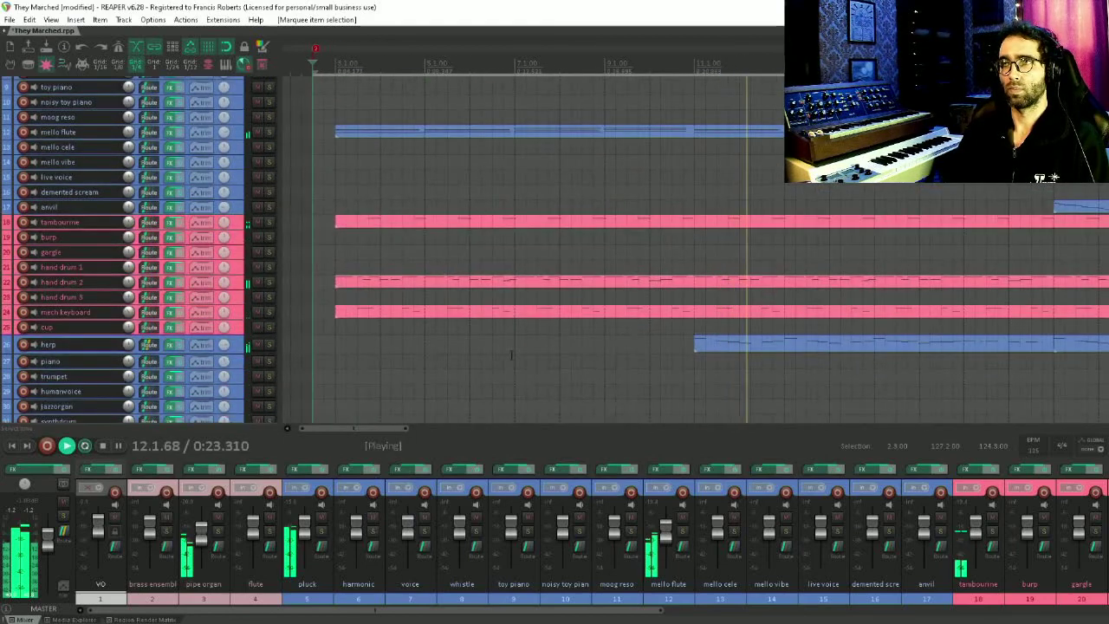
{"action": "scroll", "coordinate": [753, 375], "scroll_direction": "down", "scroll_amount": 2}
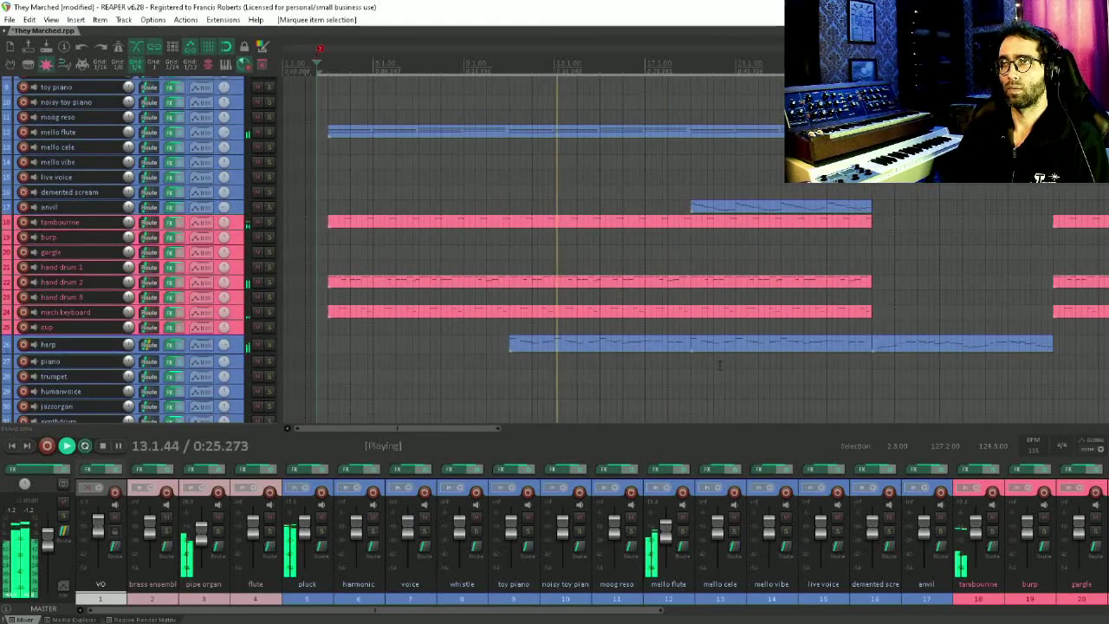
{"action": "left_click_drag", "start_coordinate": [639, 367], "coordinate": [939, 347]}
{"action": "double_click", "coordinate": [911, 345]}
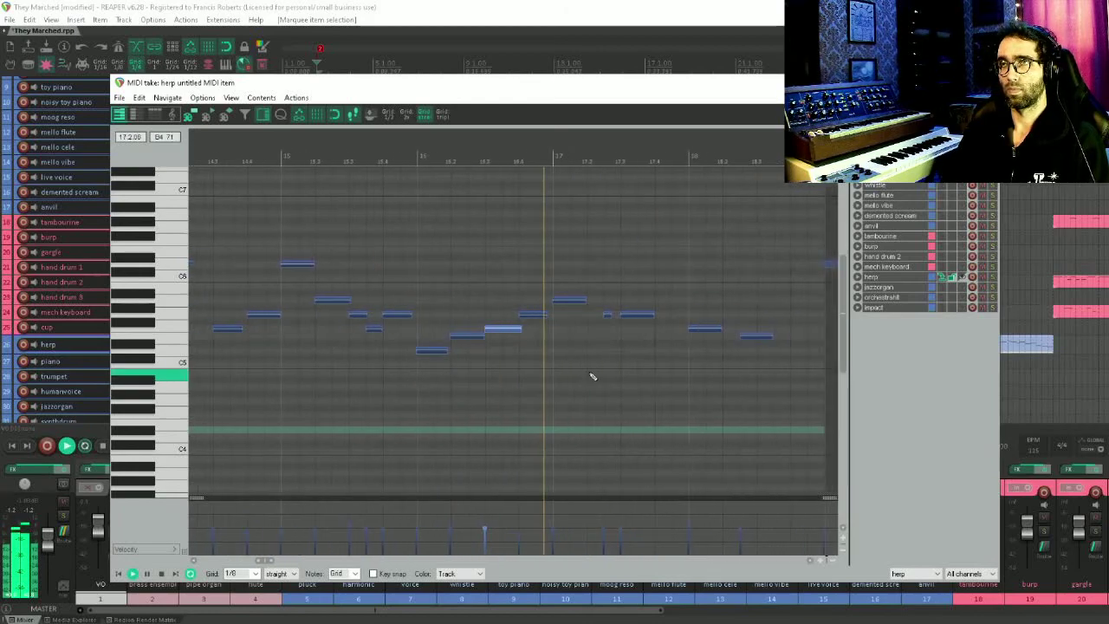
{"action": "key", "text": "Escape"}
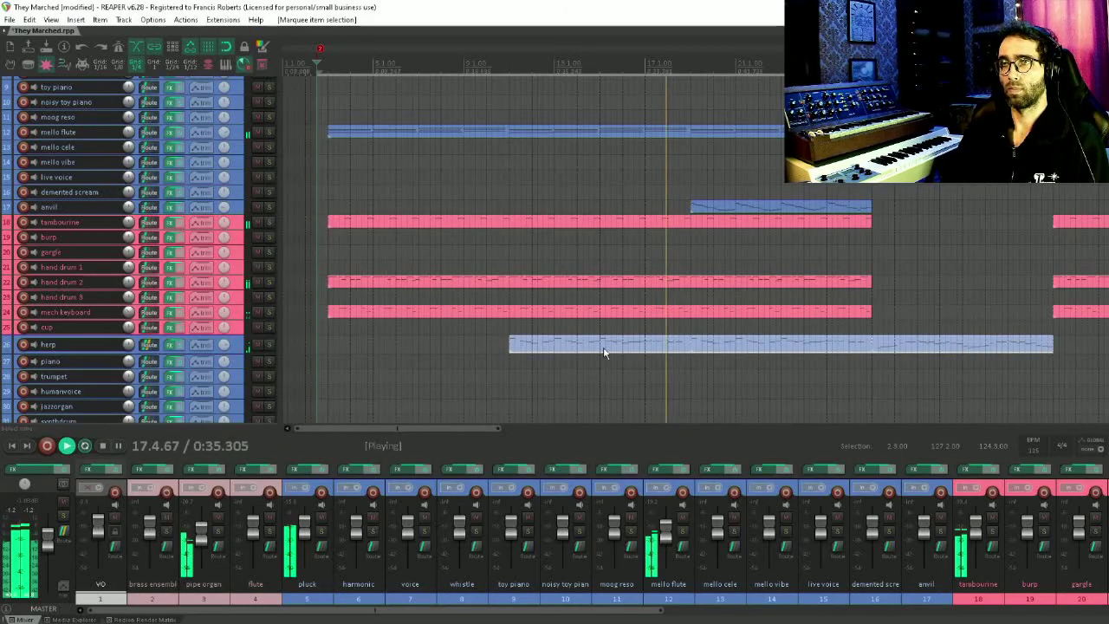
Open the anvil item in the MIDI editor to review its notes, and close it
{"action": "left_click_drag", "start_coordinate": [548, 276], "coordinate": [235, 376]}
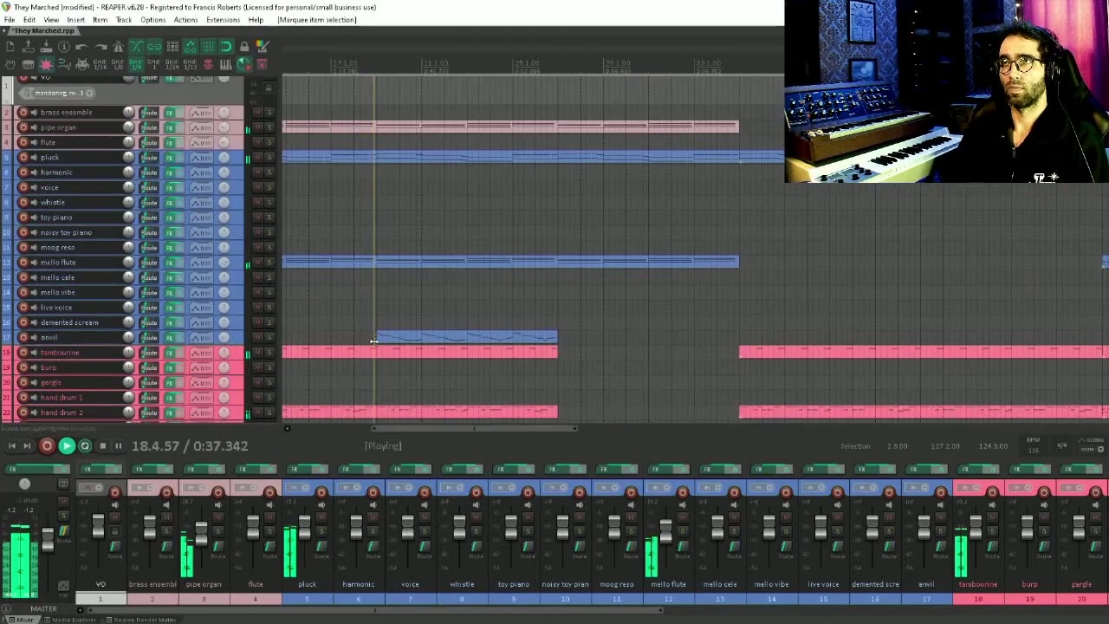
{"action": "left_click_drag", "start_coordinate": [624, 218], "coordinate": [696, 277]}
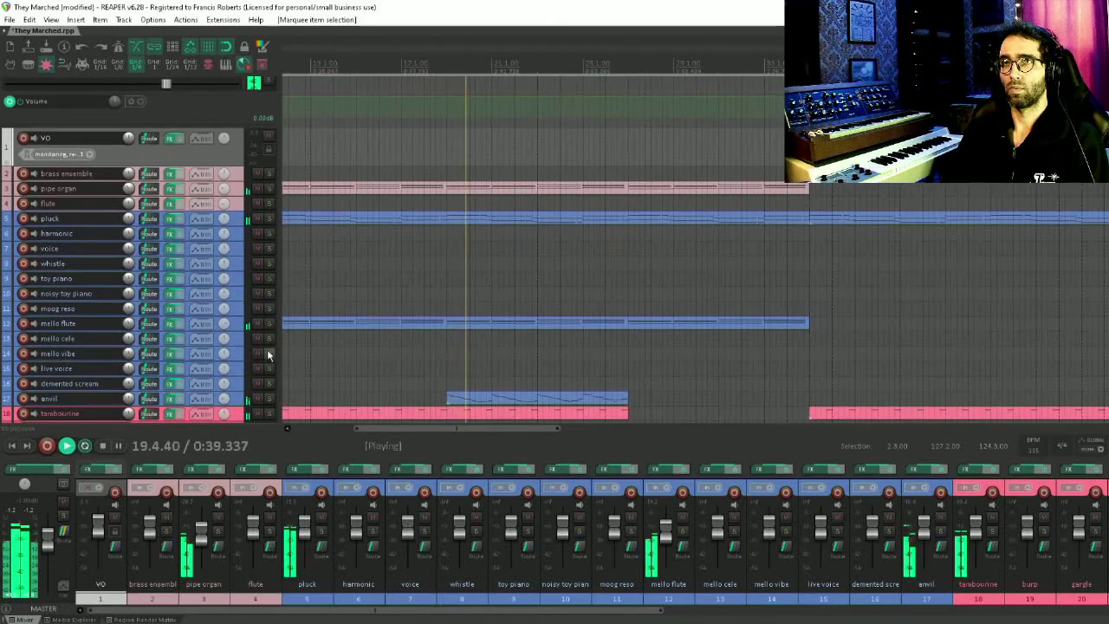
{"action": "left_click_drag", "start_coordinate": [486, 330], "coordinate": [493, 259]}
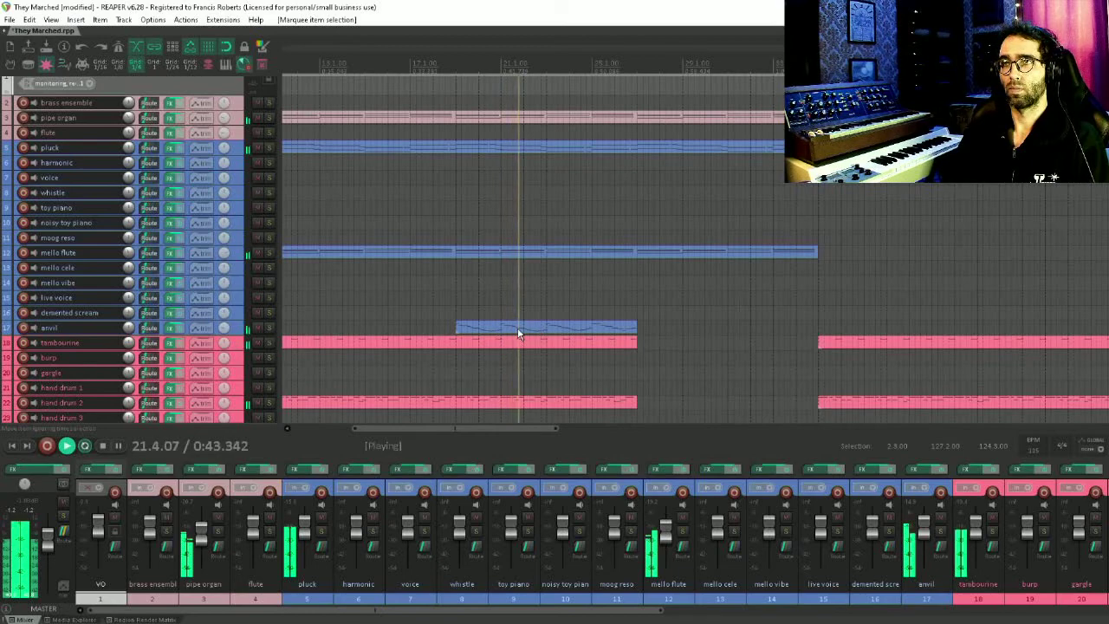
{"action": "left_click", "coordinate": [600, 332]}
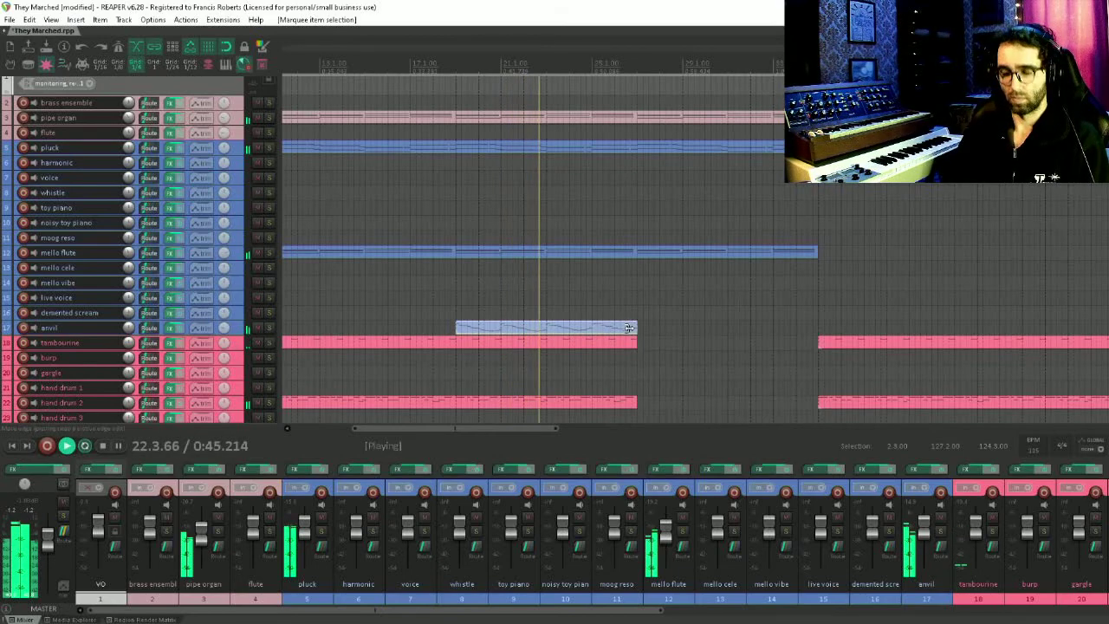
{"action": "double_click", "coordinate": [627, 328]}
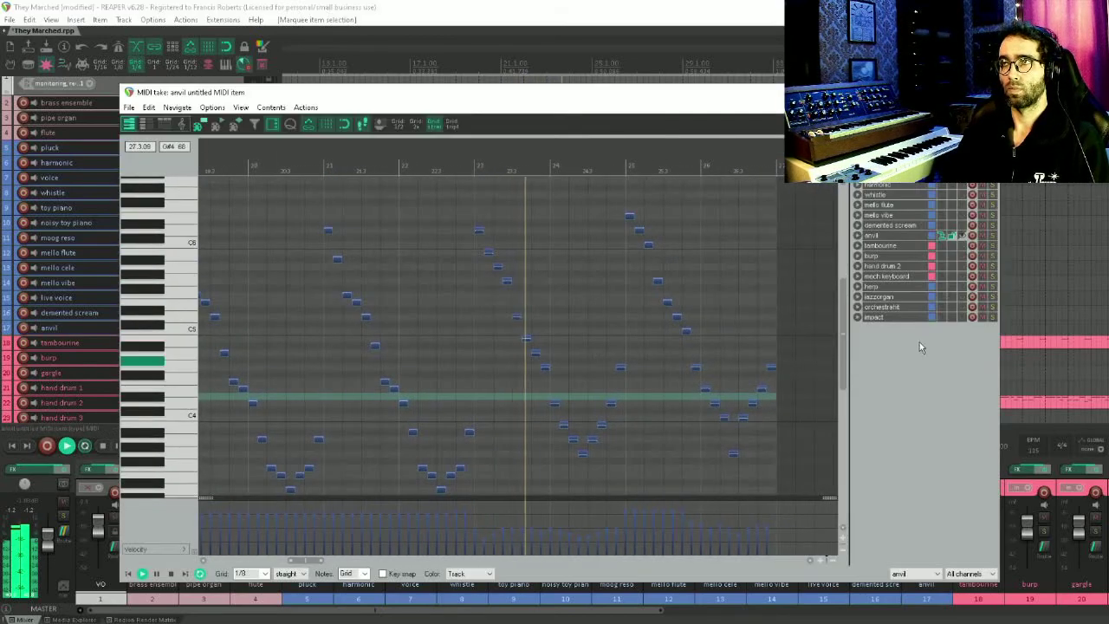
{"action": "key", "text": "Escape"}
Browse along the arrangement timeline to review the item placement across the tracks
{"action": "left_click_drag", "start_coordinate": [538, 213], "coordinate": [509, 304]}
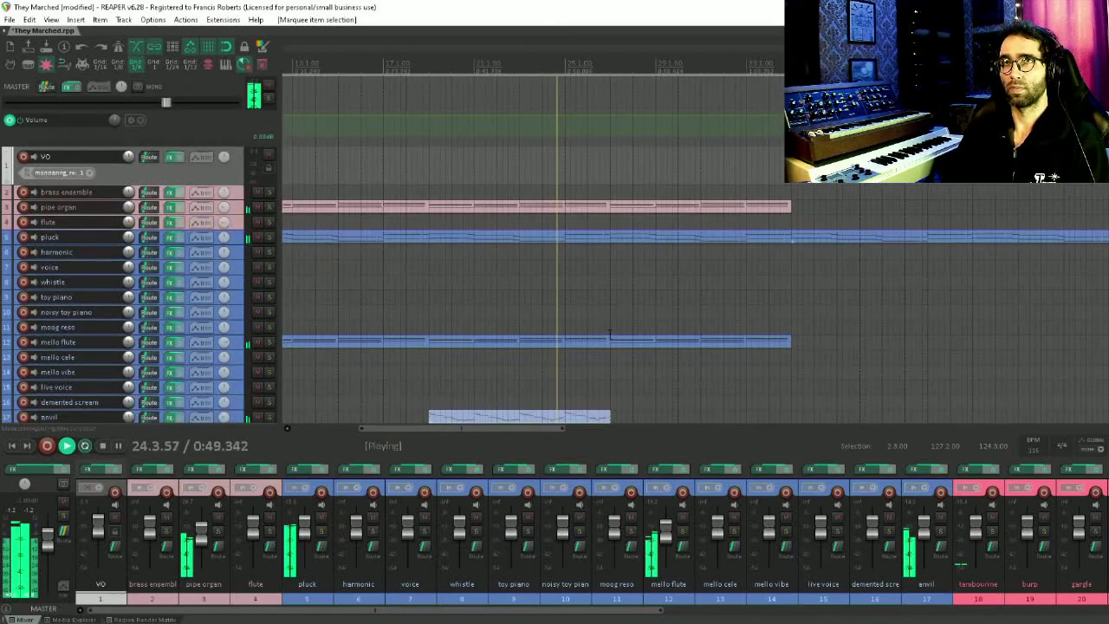
{"action": "left_click_drag", "start_coordinate": [610, 333], "coordinate": [487, 249]}
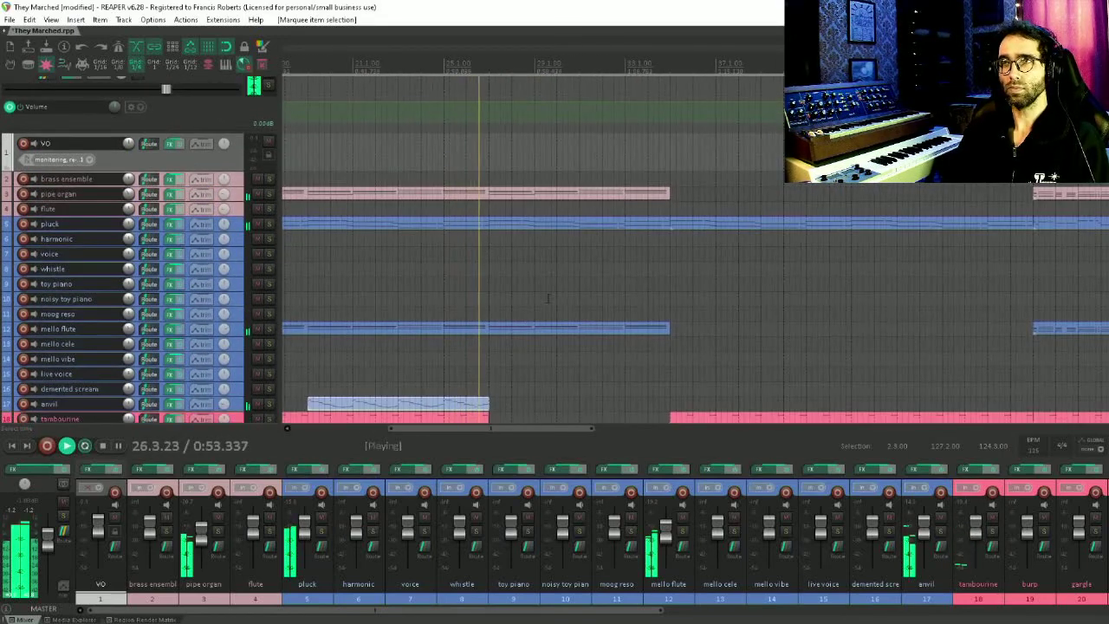
{"action": "left_click_drag", "start_coordinate": [555, 299], "coordinate": [472, 208]}
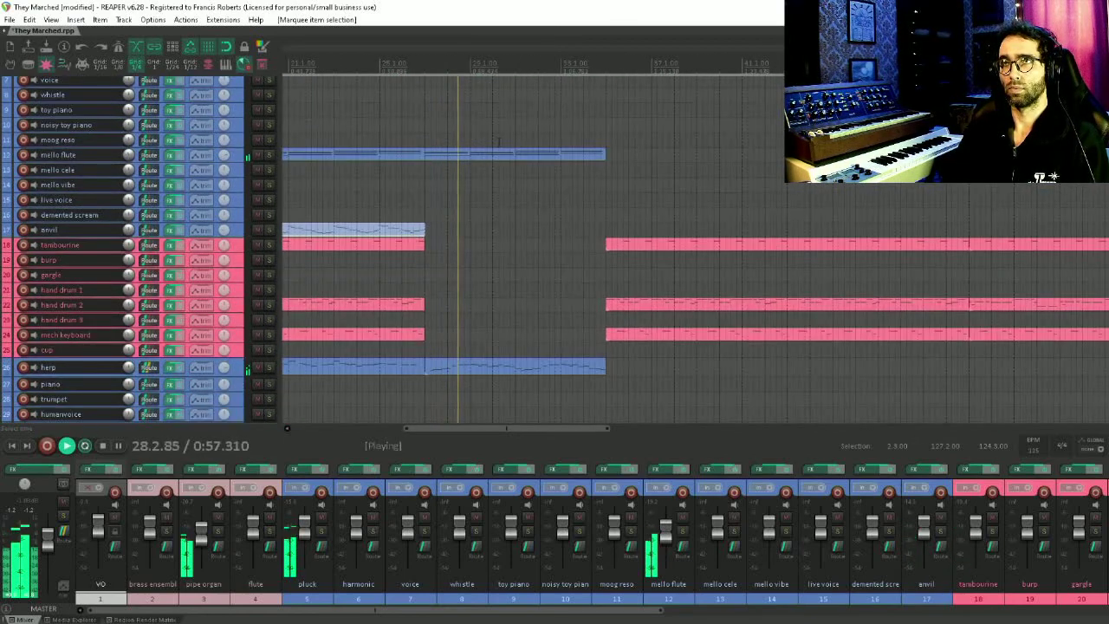
{"action": "left_click_drag", "start_coordinate": [525, 154], "coordinate": [359, 201]}
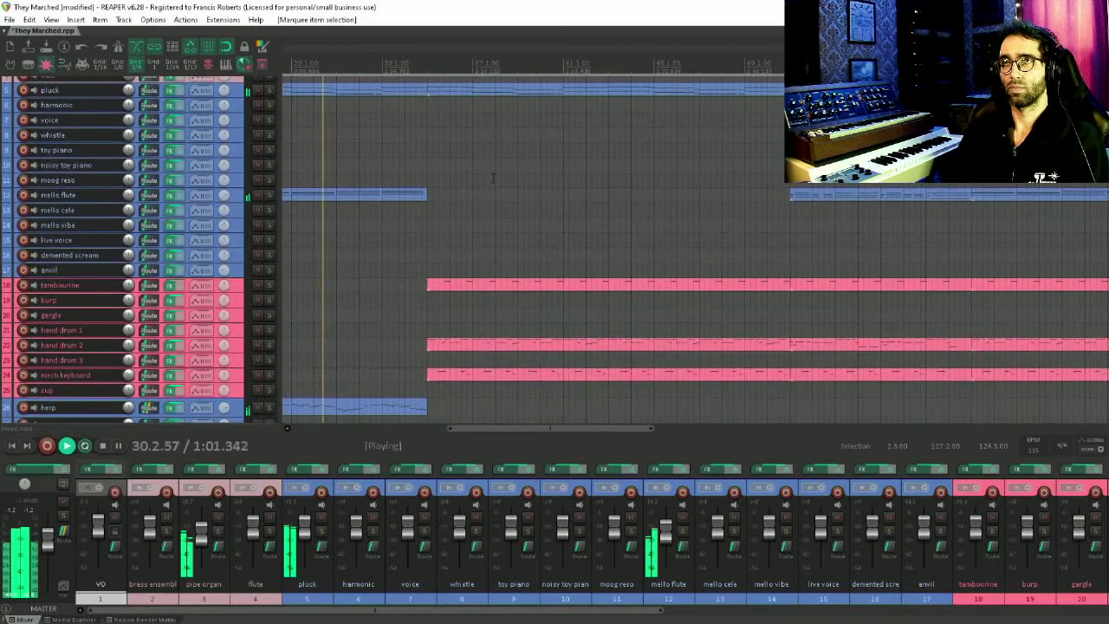
{"action": "left_click_drag", "start_coordinate": [489, 266], "coordinate": [622, 607]}
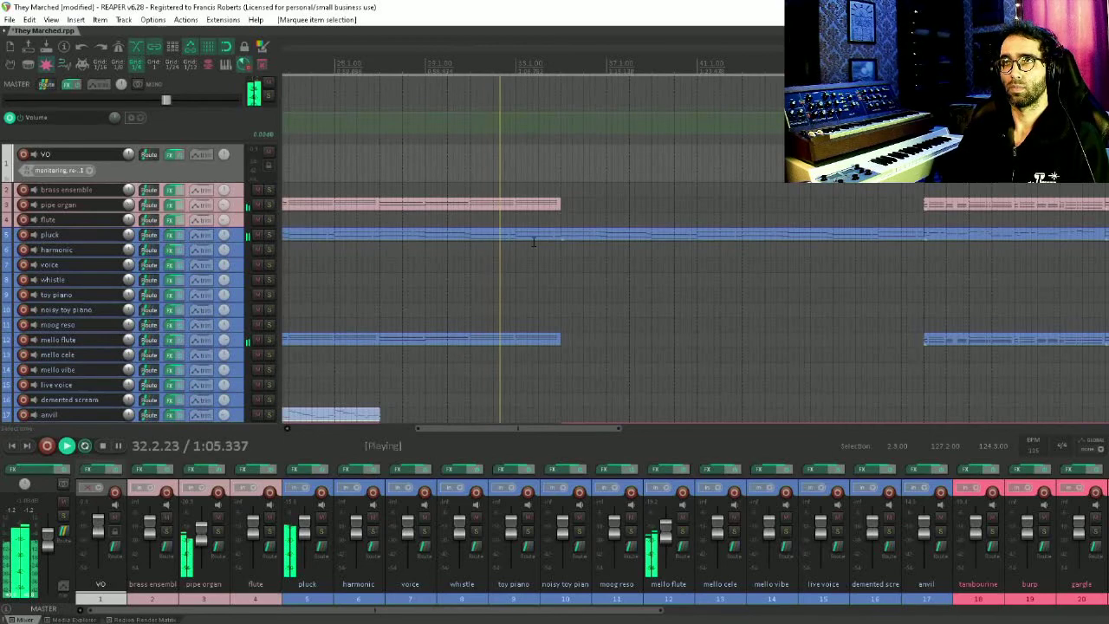
{"action": "left_click_drag", "start_coordinate": [546, 243], "coordinate": [416, 203]}
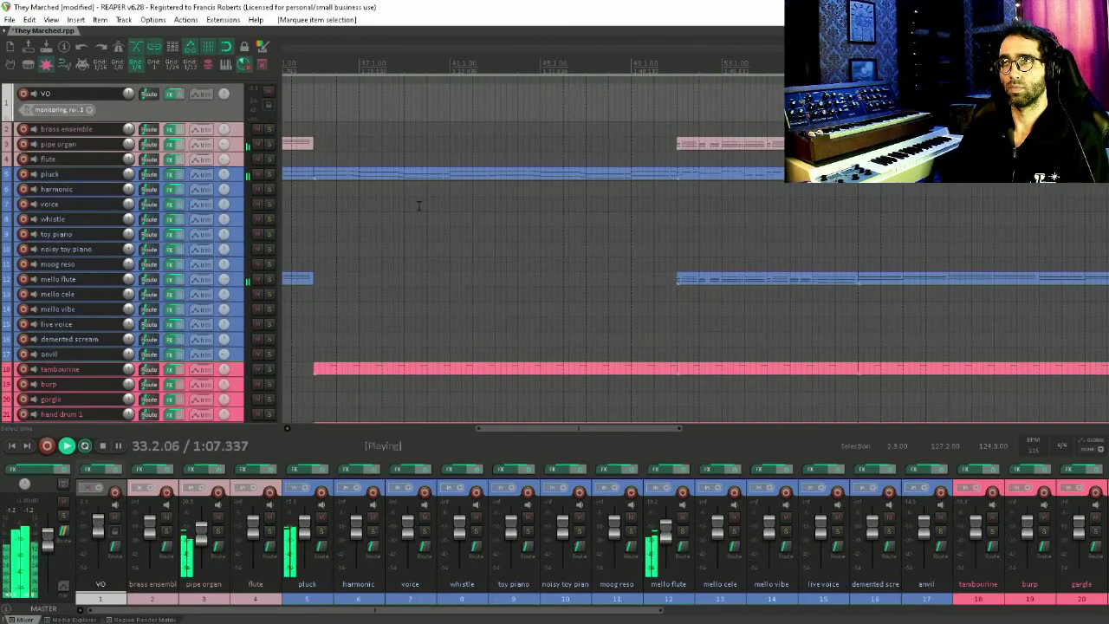
{"action": "scroll", "coordinate": [662, 251], "scroll_direction": "down", "scroll_amount": 4}
{"action": "left_click_drag", "start_coordinate": [670, 271], "coordinate": [581, 328]}
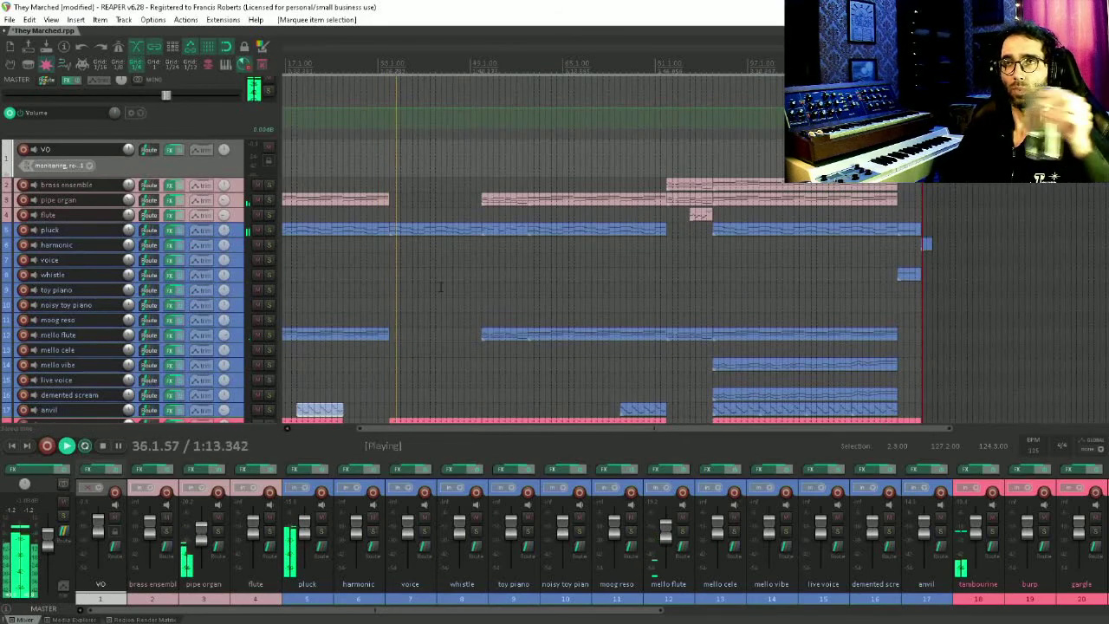
{"action": "left_click_drag", "start_coordinate": [452, 308], "coordinate": [515, 242]}
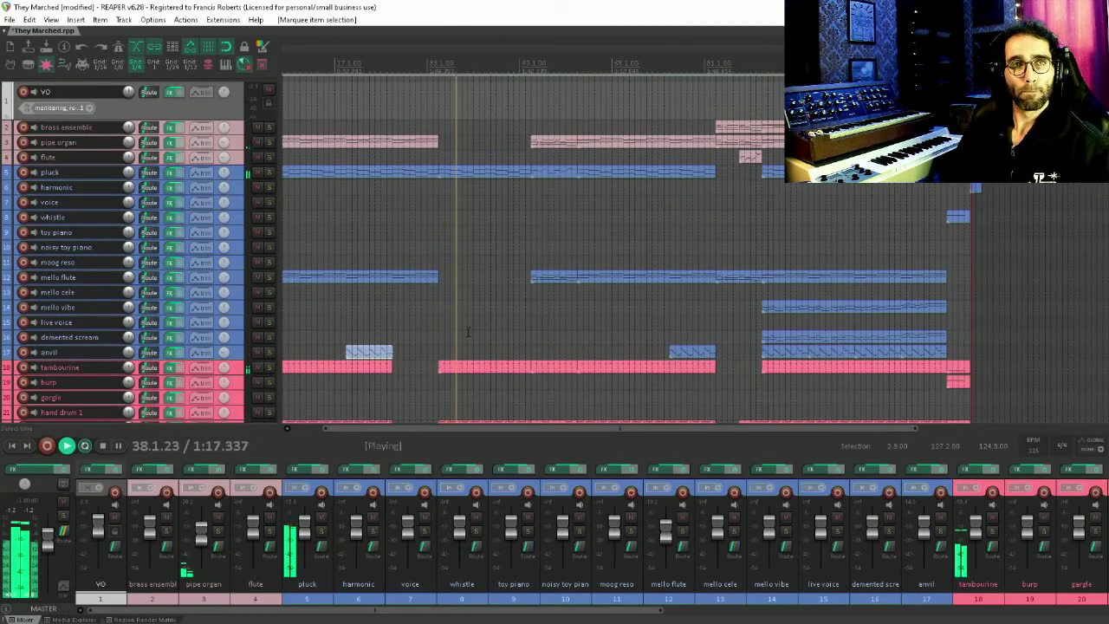
Open the tambourine, hand drum and mech keyboard items together in the MIDI editor and review the tambourine notes
{"action": "left_click_drag", "start_coordinate": [471, 349], "coordinate": [891, 194]}
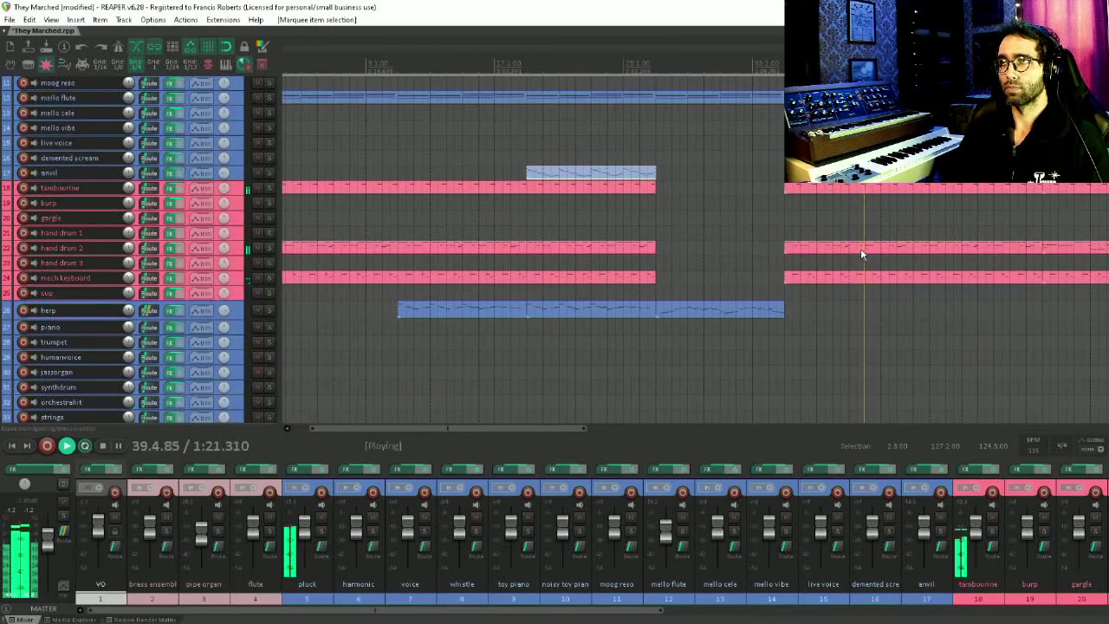
{"action": "left_click_drag", "start_coordinate": [855, 295], "coordinate": [1036, 176]}
{"action": "key", "text": "ctrl+alt+e"}
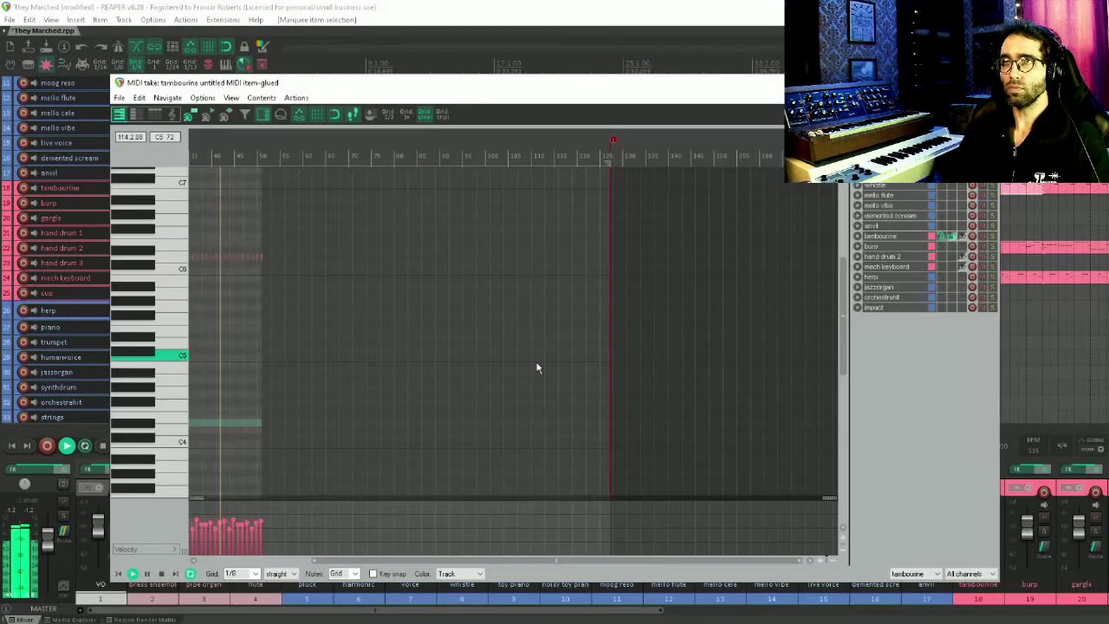
{"action": "left_click_drag", "start_coordinate": [539, 362], "coordinate": [712, 146]}
{"action": "left_click_drag", "start_coordinate": [654, 334], "coordinate": [636, 173]}
{"action": "scroll", "coordinate": [347, 247], "scroll_direction": "up", "scroll_amount": 3}
{"action": "left_click_drag", "start_coordinate": [333, 251], "coordinate": [448, 324]}
{"action": "scroll", "coordinate": [459, 312], "scroll_direction": "up", "scroll_amount": 4}
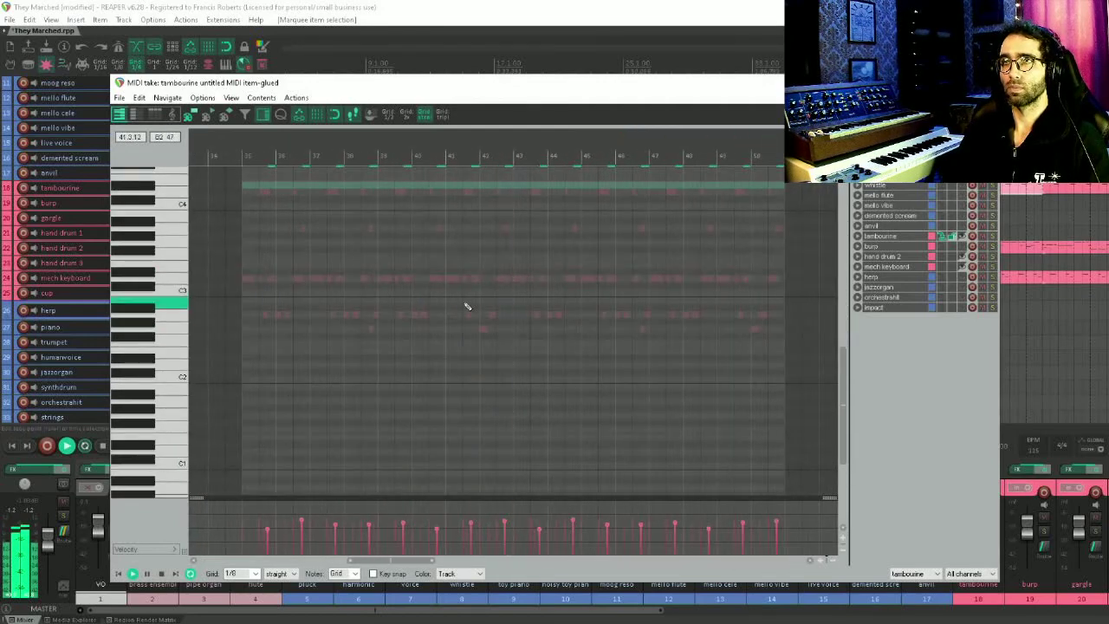
{"action": "left_click_drag", "start_coordinate": [489, 276], "coordinate": [527, 347]}
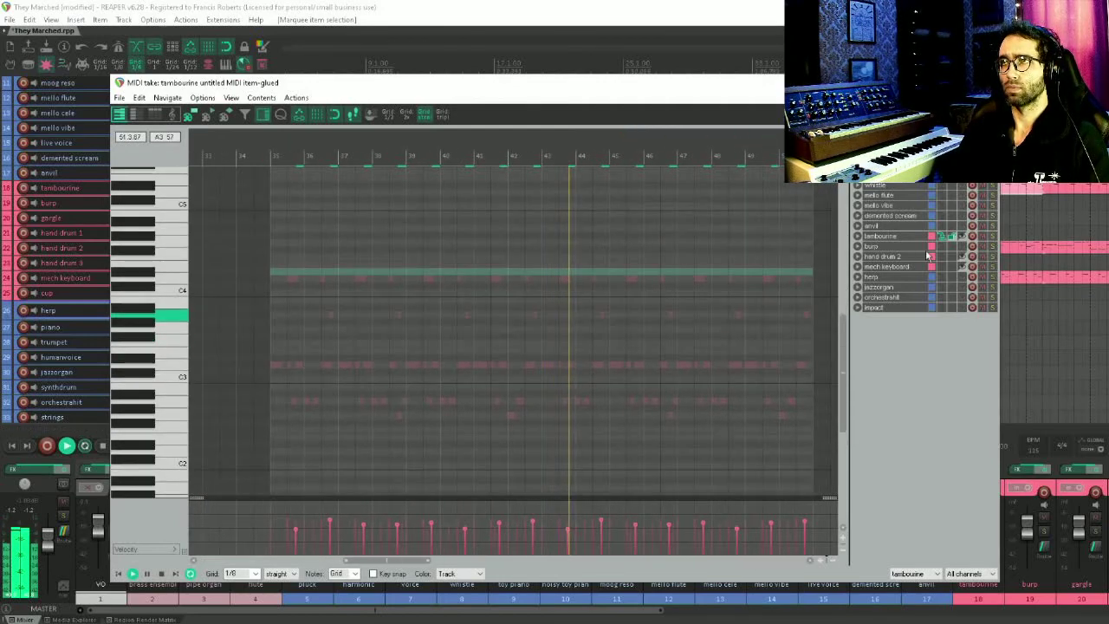
Switch the MIDI editor between the hand drum 2, tambourine and mech keyboard tracks to compare their notes, and close it
{"action": "left_click", "coordinate": [901, 256]}
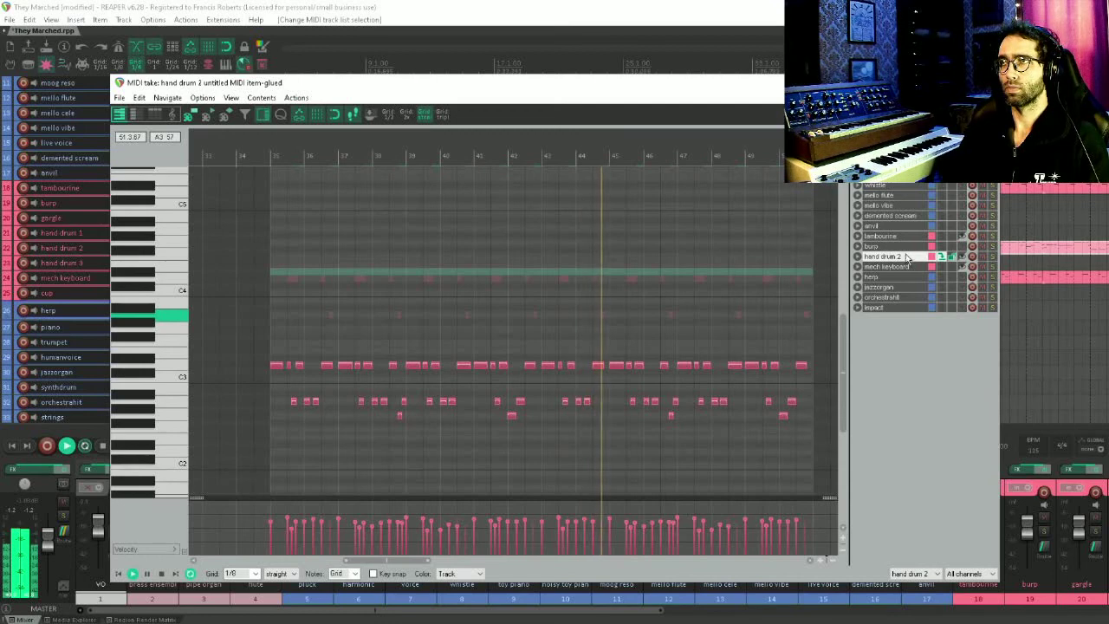
{"action": "left_click", "coordinate": [908, 238]}
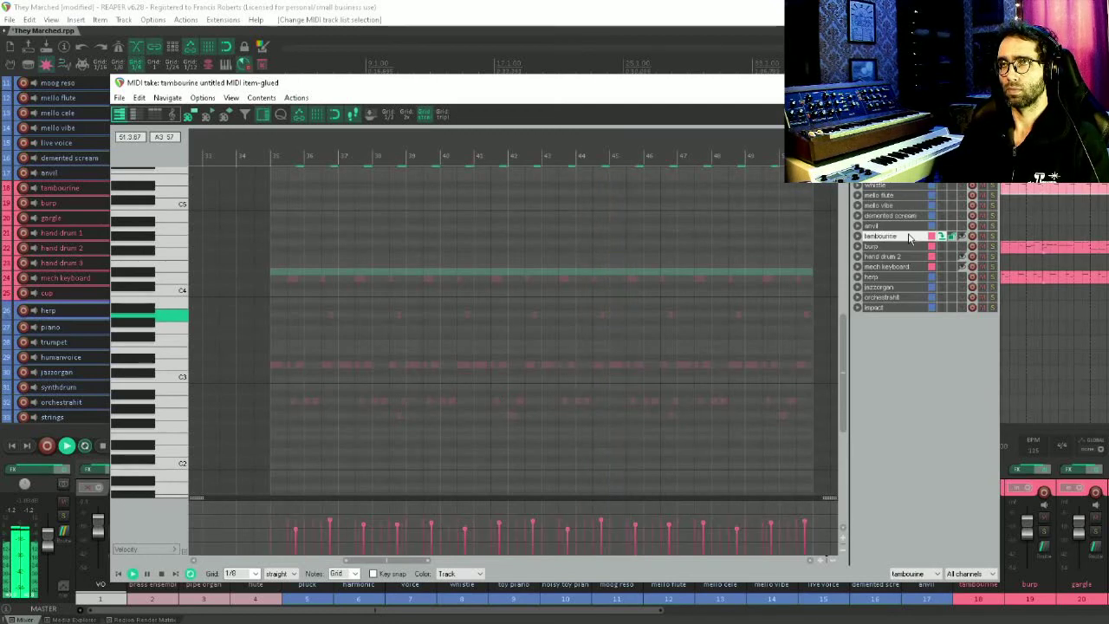
{"action": "left_click", "coordinate": [906, 268]}
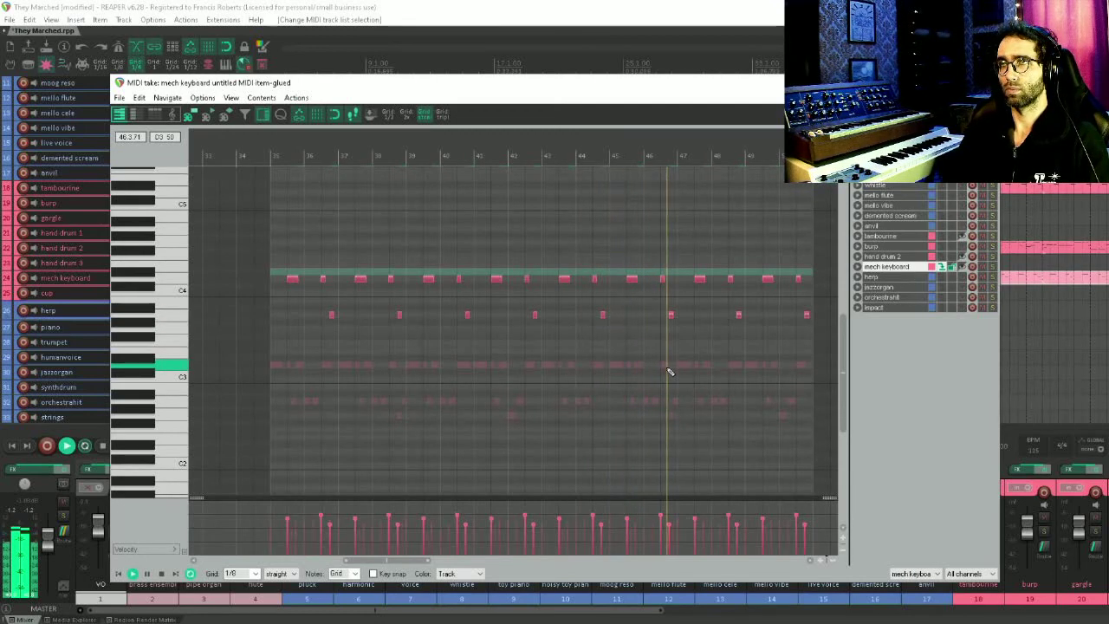
{"action": "left_click_drag", "start_coordinate": [688, 363], "coordinate": [408, 347]}
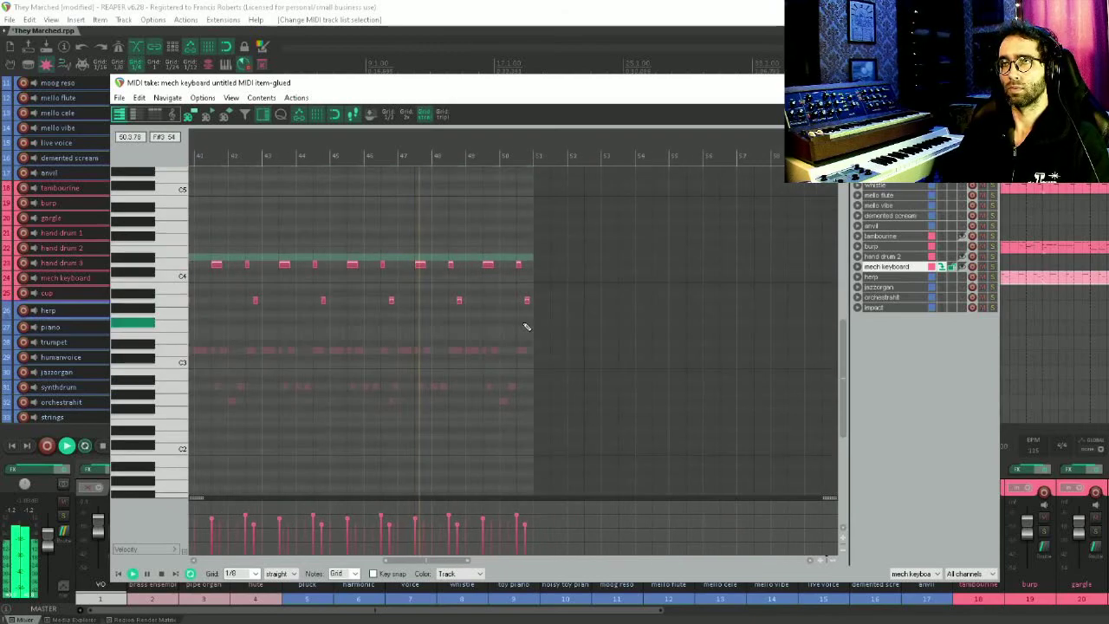
{"action": "key", "text": "Escape"}
Open the pipe organ and mello flute items in the MIDI editor and review their notes
{"action": "left_click_drag", "start_coordinate": [837, 222], "coordinate": [742, 339]}
{"action": "left_click_drag", "start_coordinate": [918, 233], "coordinate": [648, 290]}
{"action": "left_click_drag", "start_coordinate": [673, 272], "coordinate": [580, 316]}
{"action": "key", "text": "ctrl+alt+e"}
{"action": "scroll", "coordinate": [687, 304], "scroll_direction": "down", "scroll_amount": 7}
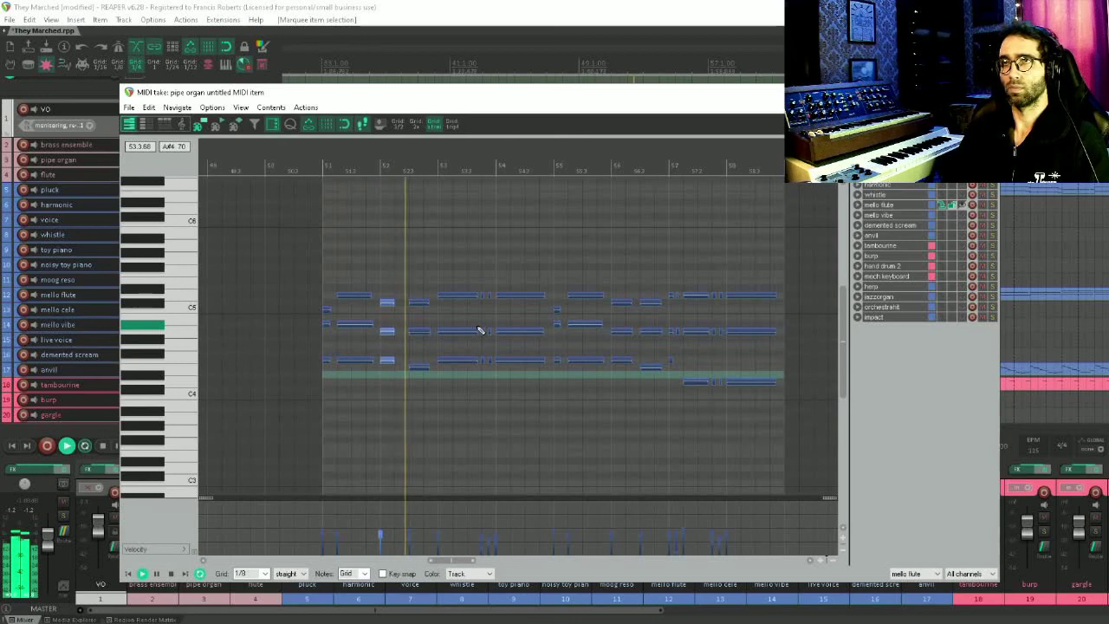
{"action": "left_click_drag", "start_coordinate": [538, 311], "coordinate": [484, 311]}
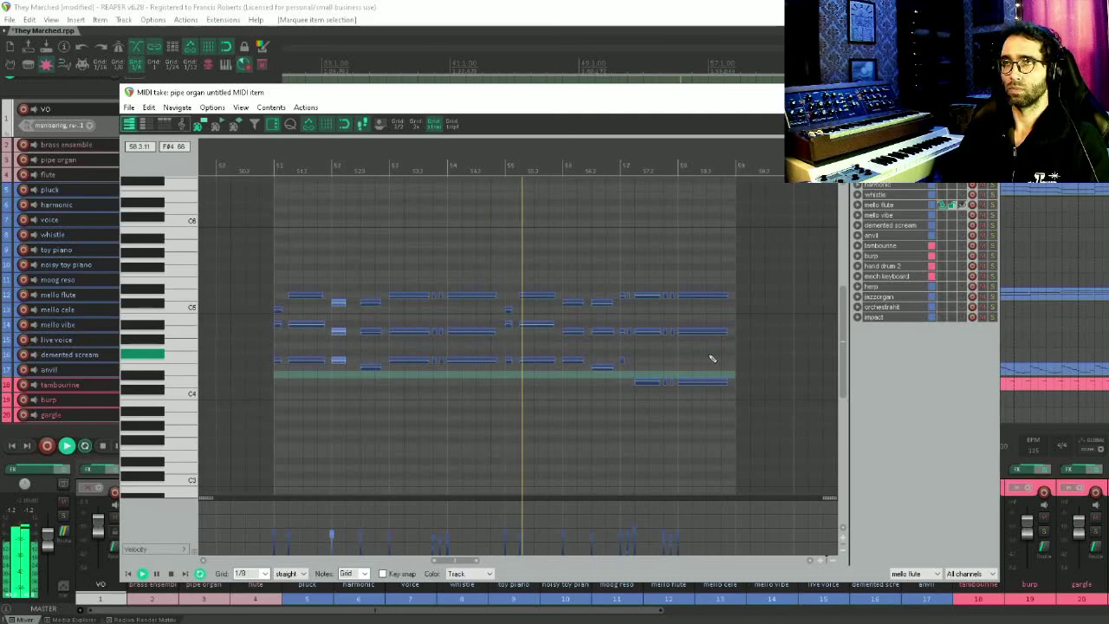
Open the pluck item in the MIDI editor, review its notes during playback, and close the editor
{"action": "key", "text": "Escape"}
{"action": "left_click_drag", "start_coordinate": [703, 199], "coordinate": [695, 283]}
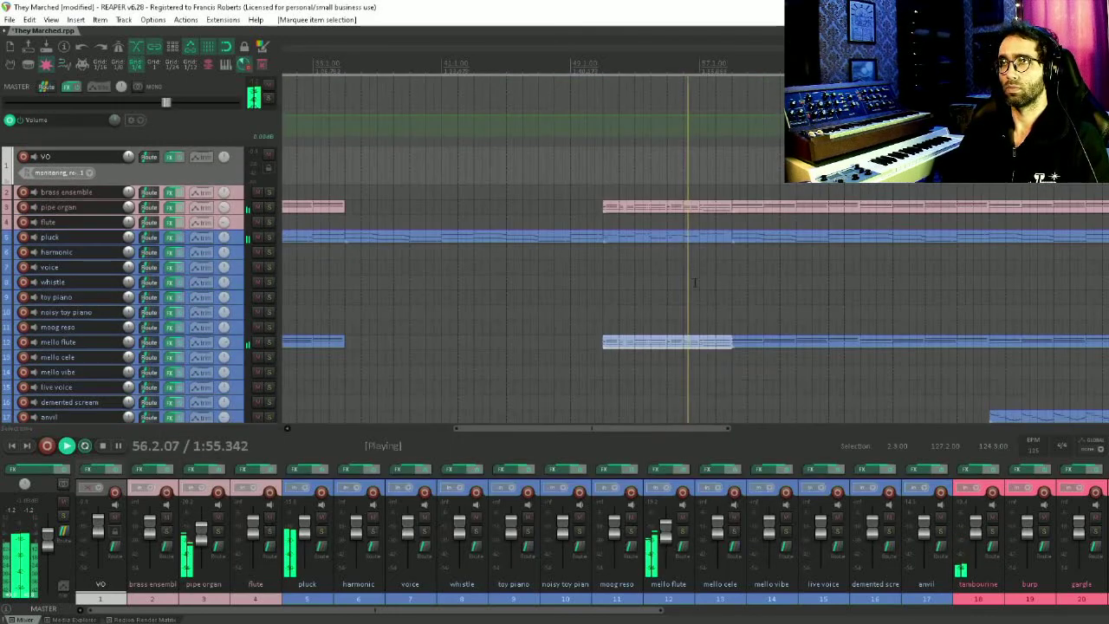
{"action": "double_click", "coordinate": [704, 256]}
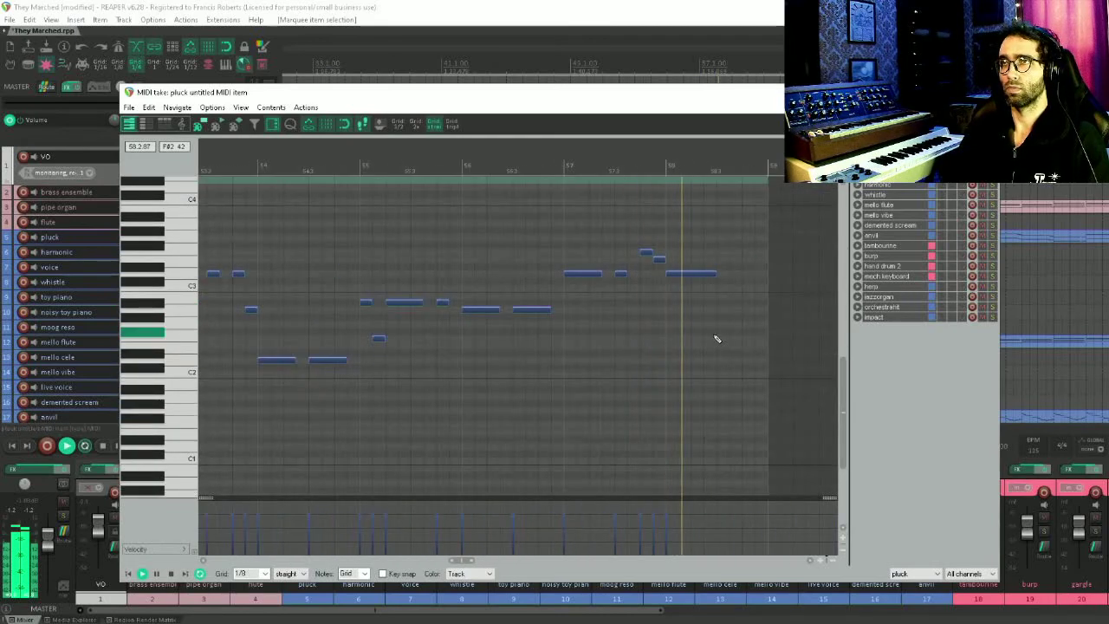
{"action": "key", "text": "Escape"}
Scroll down the arrangement to the lower tracks and open the harp item in the MIDI editor
{"action": "left_click_drag", "start_coordinate": [783, 250], "coordinate": [715, 257]}
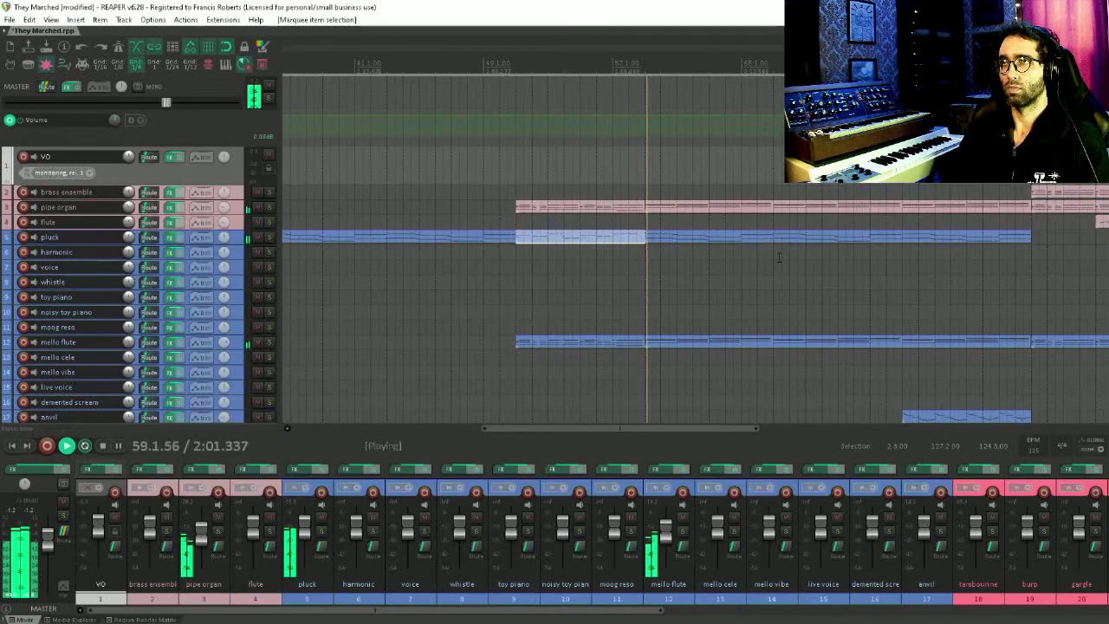
{"action": "scroll", "coordinate": [779, 258], "scroll_direction": "down", "scroll_amount": 2}
{"action": "left_click_drag", "start_coordinate": [781, 266], "coordinate": [664, 112]}
{"action": "left_click_drag", "start_coordinate": [780, 294], "coordinate": [745, 116]}
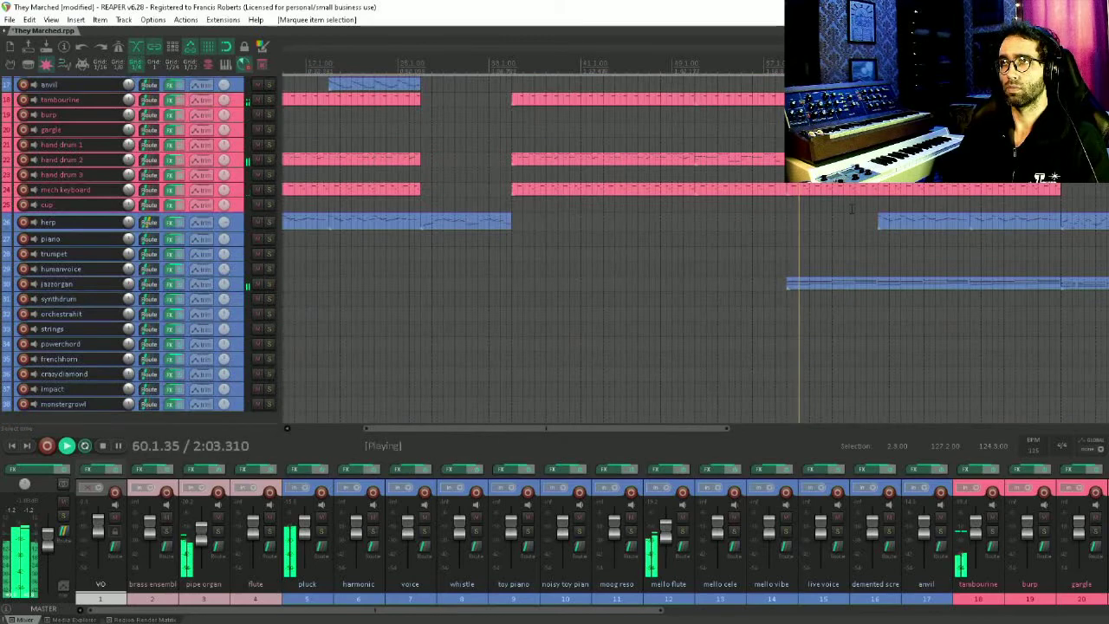
{"action": "left_click_drag", "start_coordinate": [851, 208], "coordinate": [417, 243]}
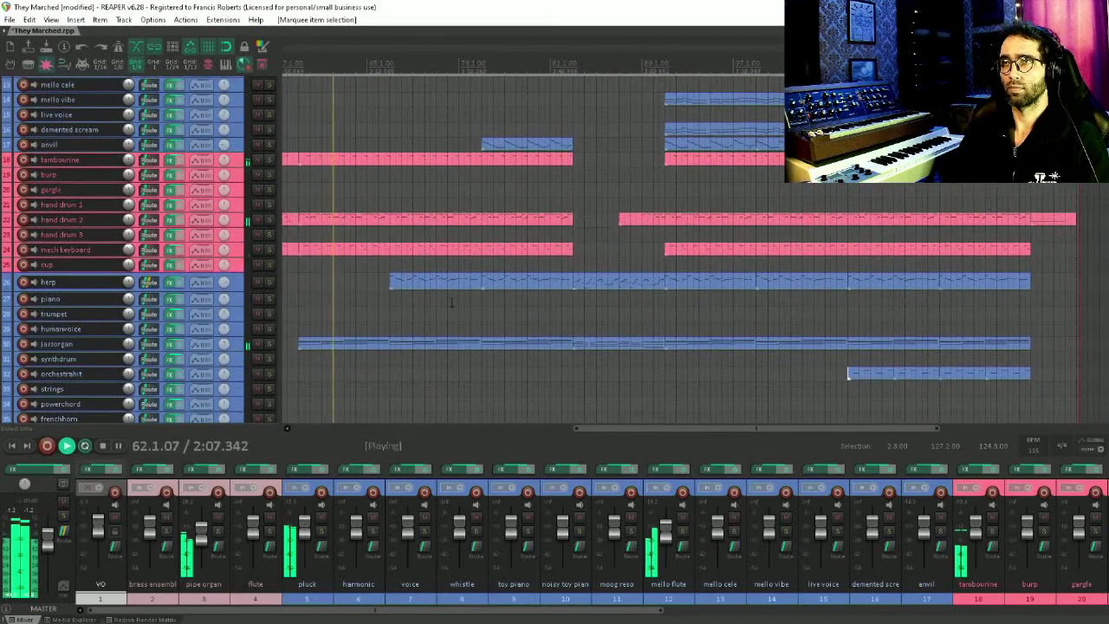
{"action": "left_click_drag", "start_coordinate": [449, 302], "coordinate": [564, 286]}
{"action": "double_click", "coordinate": [597, 286]}
{"action": "scroll", "coordinate": [598, 288], "scroll_direction": "down", "scroll_amount": 3}
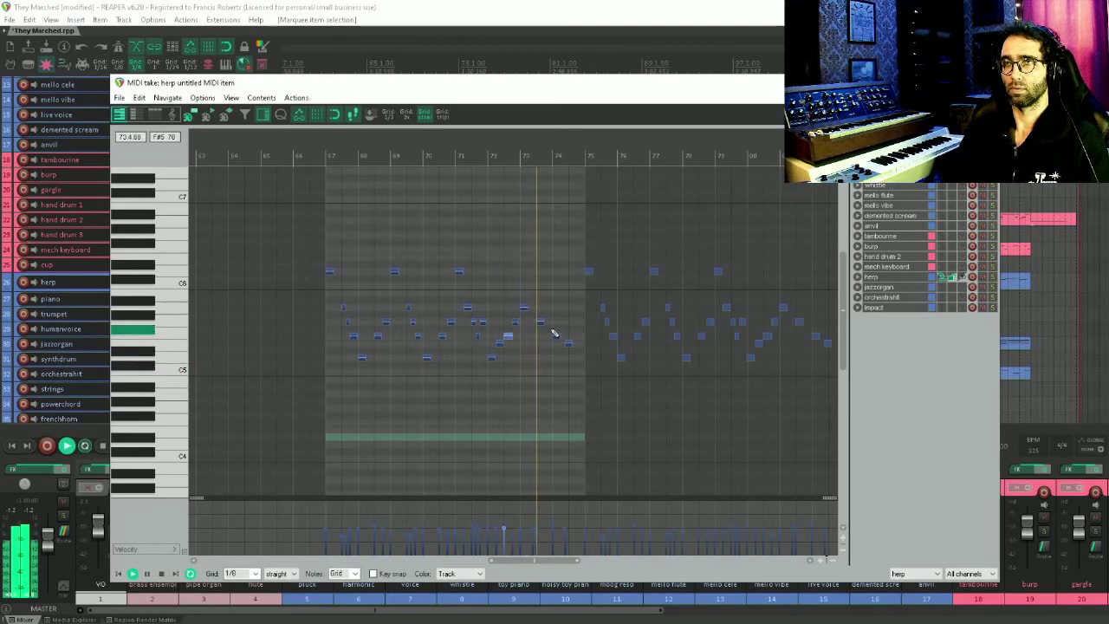
Scroll and pan through the harp notes in the MIDI editor to review them along the playhead
{"action": "scroll", "coordinate": [567, 336], "scroll_direction": "up", "scroll_amount": 1}
{"action": "scroll", "coordinate": [572, 337], "scroll_direction": "up", "scroll_amount": 2}
{"action": "left_click_drag", "start_coordinate": [714, 334], "coordinate": [499, 351]}
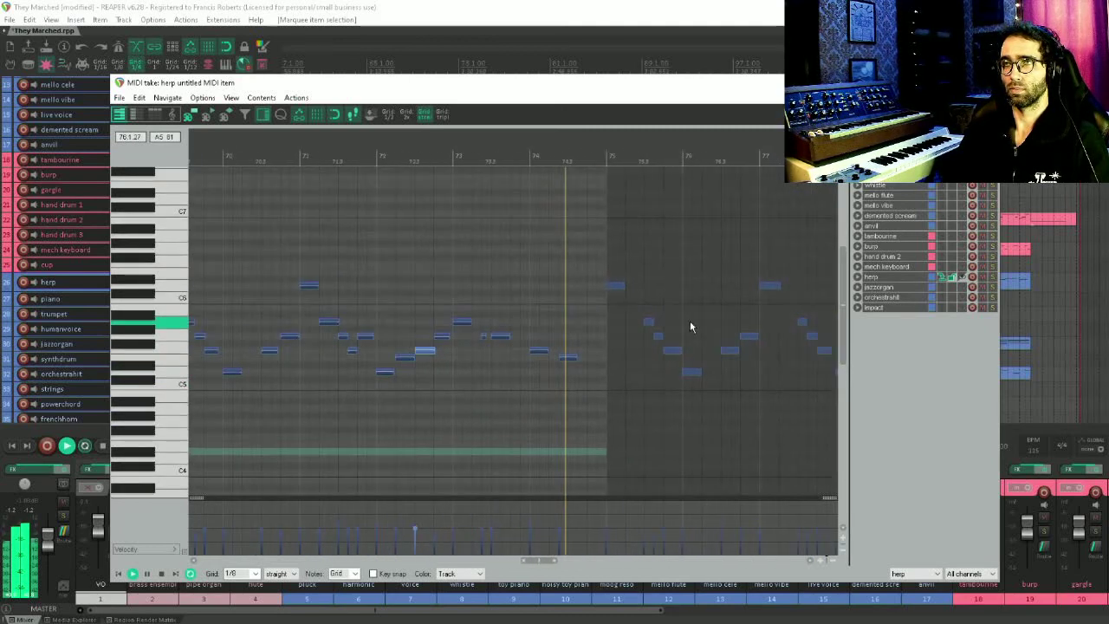
{"action": "left_click_drag", "start_coordinate": [728, 317], "coordinate": [512, 361]}
{"action": "key", "text": "alt+shift+m"}
{"action": "key", "text": "alt+shift+m"}
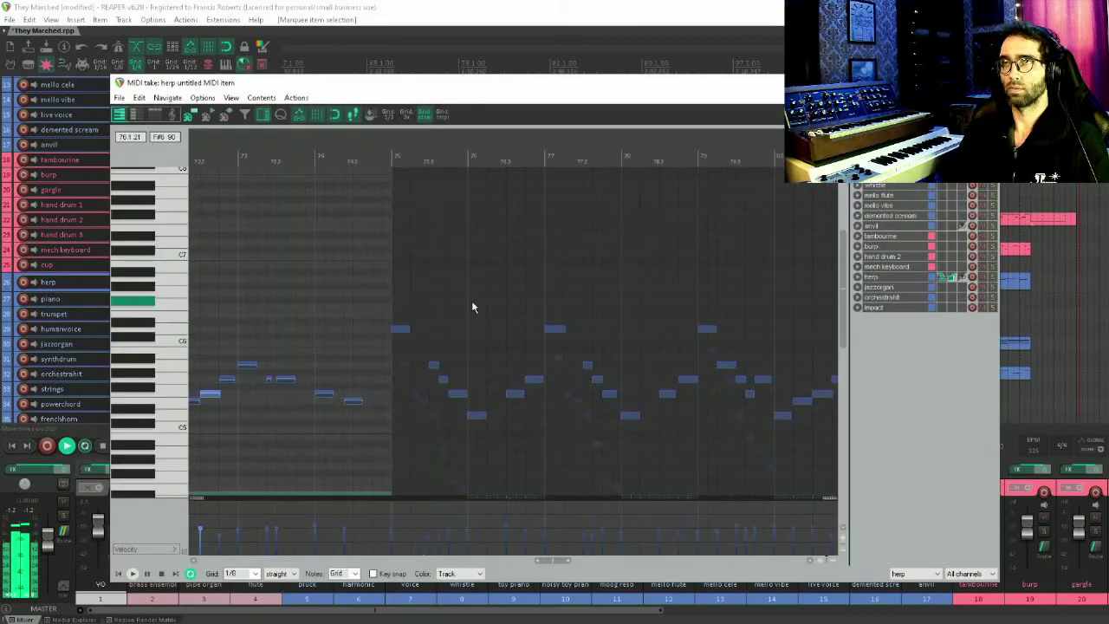
{"action": "scroll", "coordinate": [491, 301], "scroll_direction": "down", "scroll_amount": 1}
{"action": "scroll", "coordinate": [490, 279], "scroll_direction": "down", "scroll_amount": 2}
{"action": "left_click_drag", "start_coordinate": [597, 332], "coordinate": [524, 206]}
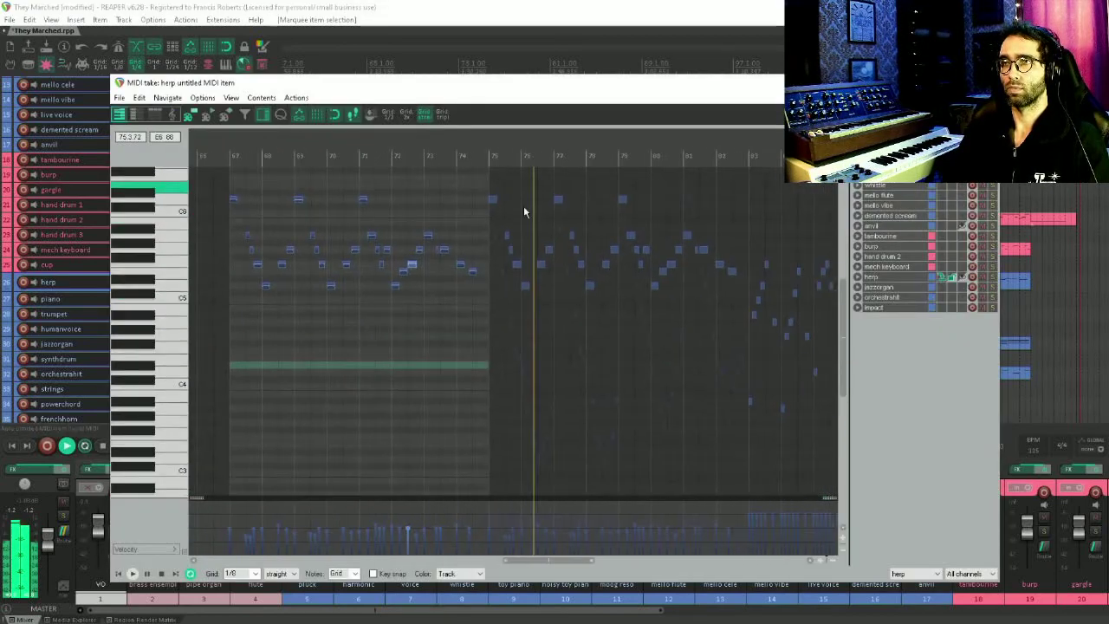
{"action": "scroll", "coordinate": [645, 336], "scroll_direction": "up", "scroll_amount": 2}
{"action": "left_click_drag", "start_coordinate": [670, 319], "coordinate": [251, 284]}
{"action": "left_click_drag", "start_coordinate": [582, 303], "coordinate": [460, 347]}
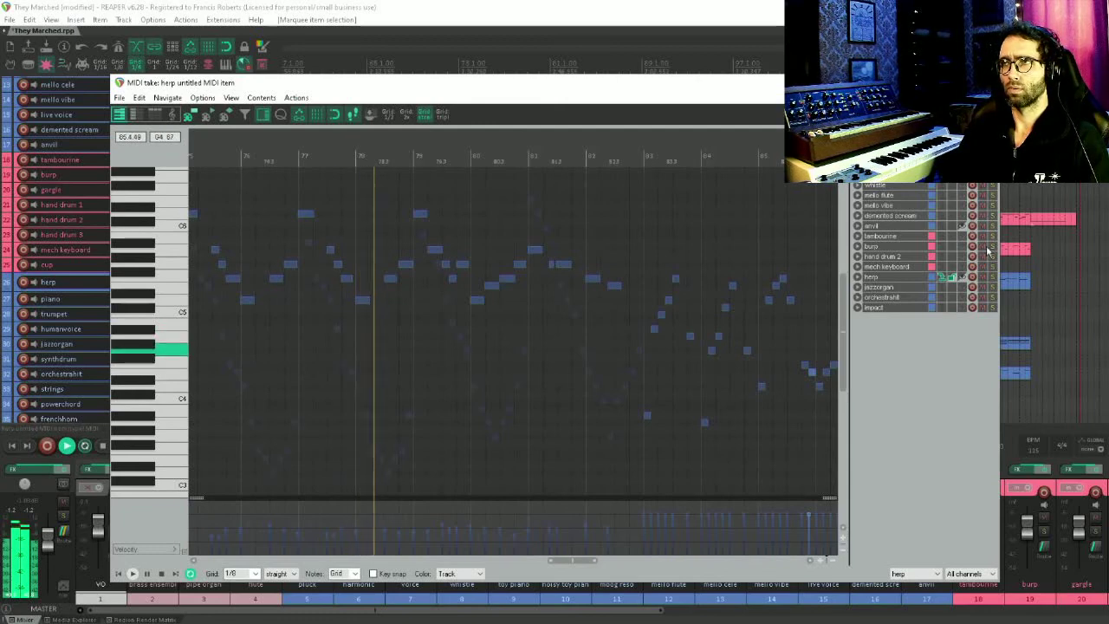
Switch the MIDI editor to the anvil track and back to harp, then close the editor
{"action": "left_click", "coordinate": [901, 228]}
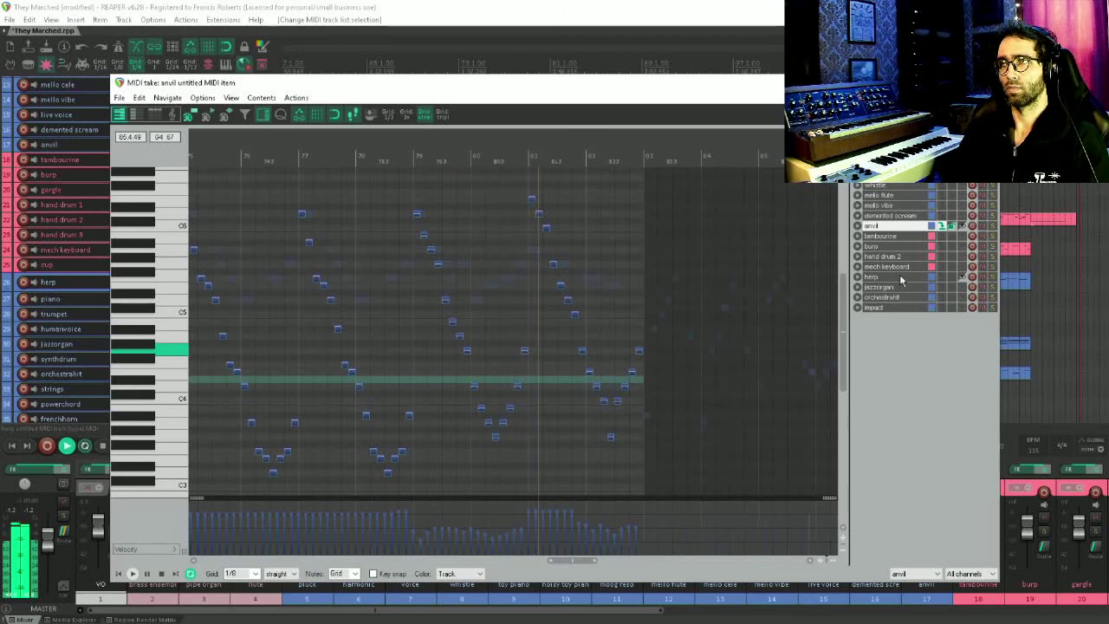
{"action": "left_click", "coordinate": [901, 277]}
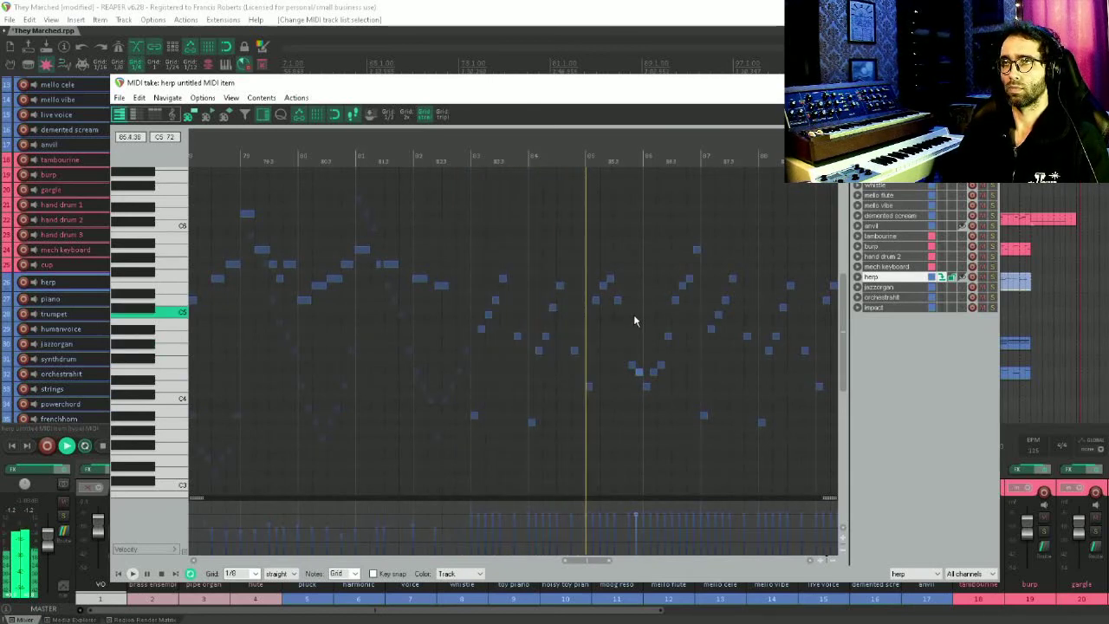
{"action": "key", "text": "Escape"}
Open the flute item in the MIDI editor, review its notes, and close the editor
{"action": "scroll", "coordinate": [722, 275], "scroll_direction": "up", "scroll_amount": 4}
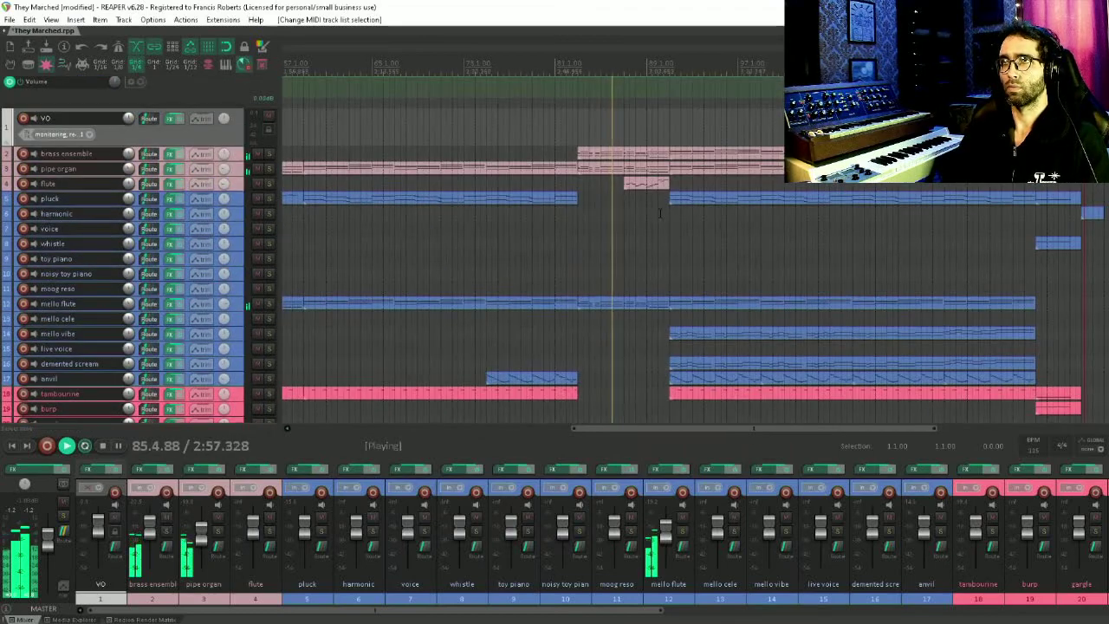
{"action": "double_click", "coordinate": [645, 185]}
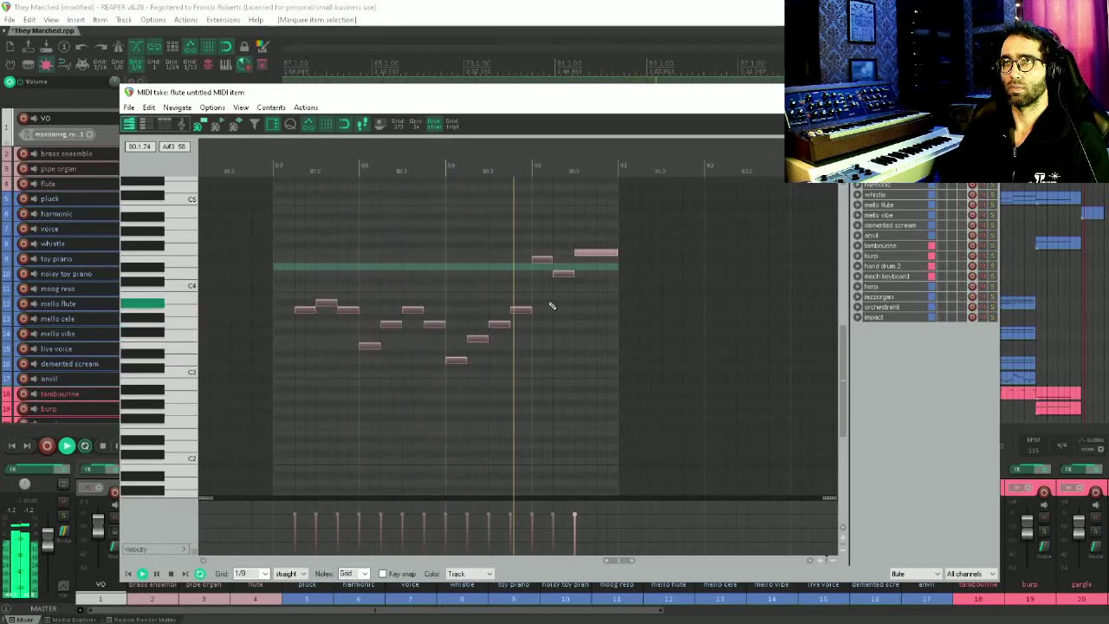
{"action": "left_click", "coordinate": [985, 92]}
Browse down the arrangement to the jazzorgan track, open its item in the MIDI editor, and close it
{"action": "left_click_drag", "start_coordinate": [806, 236], "coordinate": [577, 207]}
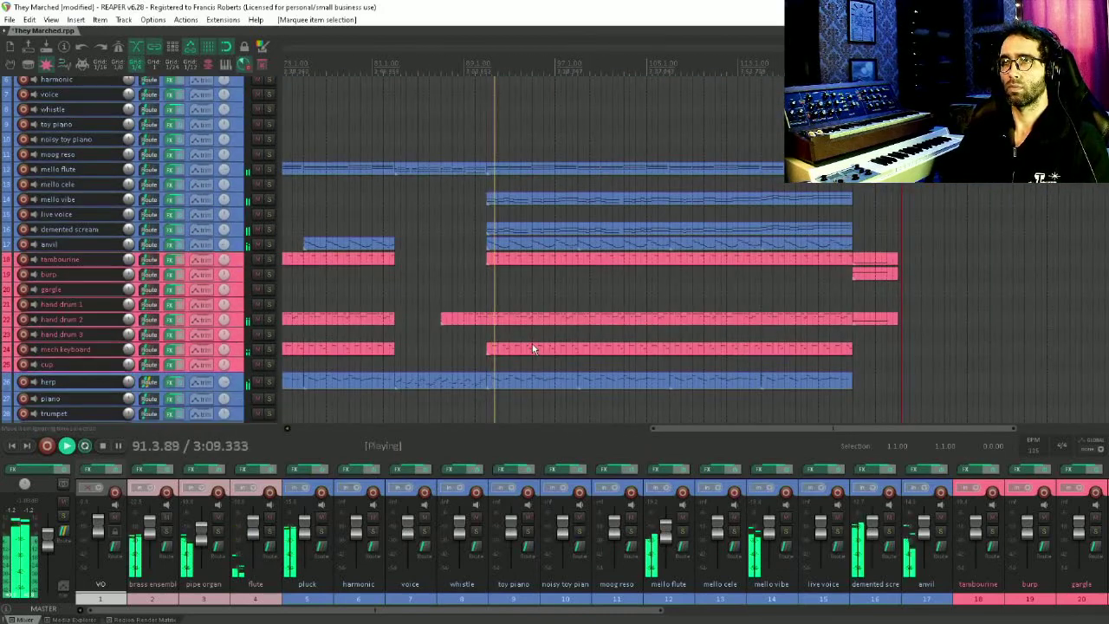
{"action": "left_click_drag", "start_coordinate": [533, 349], "coordinate": [505, 222]}
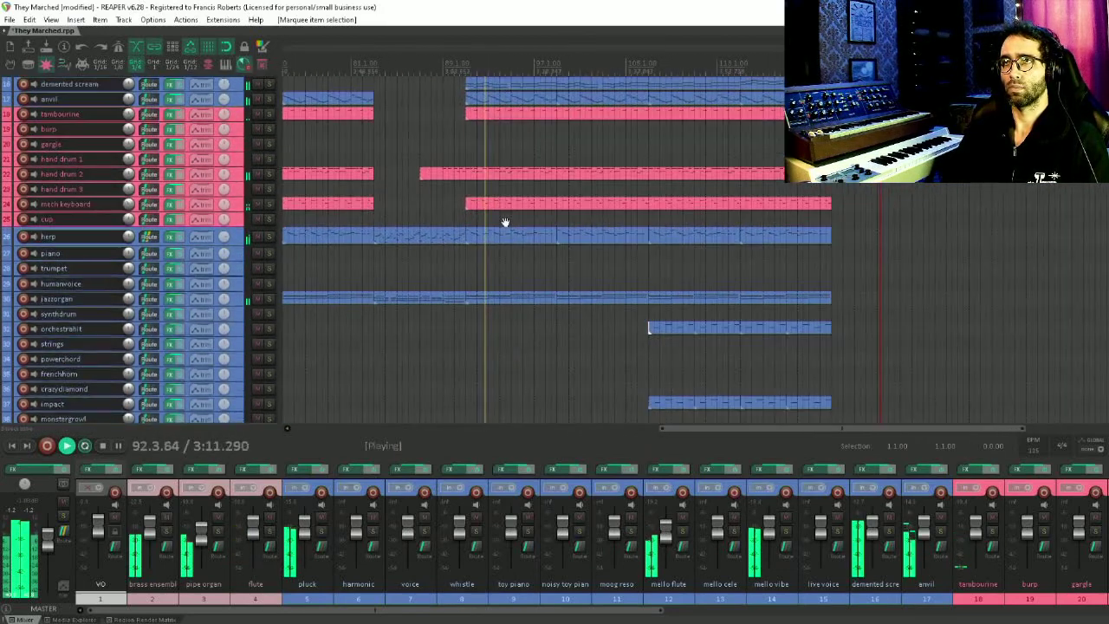
{"action": "scroll", "coordinate": [559, 270], "scroll_direction": "up", "scroll_amount": 2}
{"action": "left_click_drag", "start_coordinate": [561, 272], "coordinate": [508, 232]}
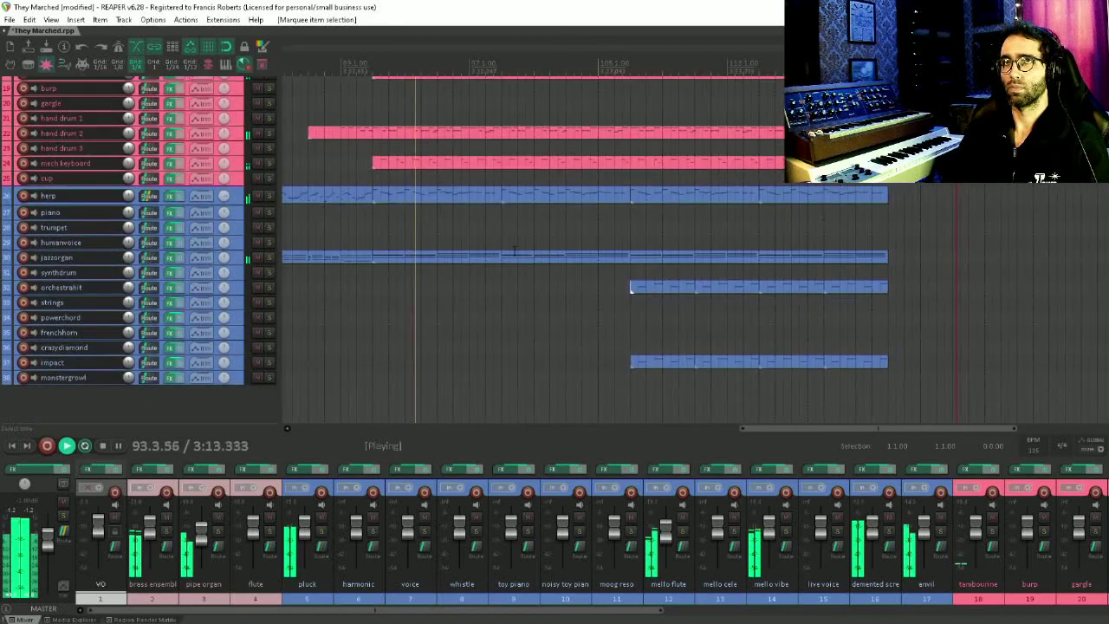
{"action": "left_click_drag", "start_coordinate": [593, 320], "coordinate": [554, 280]}
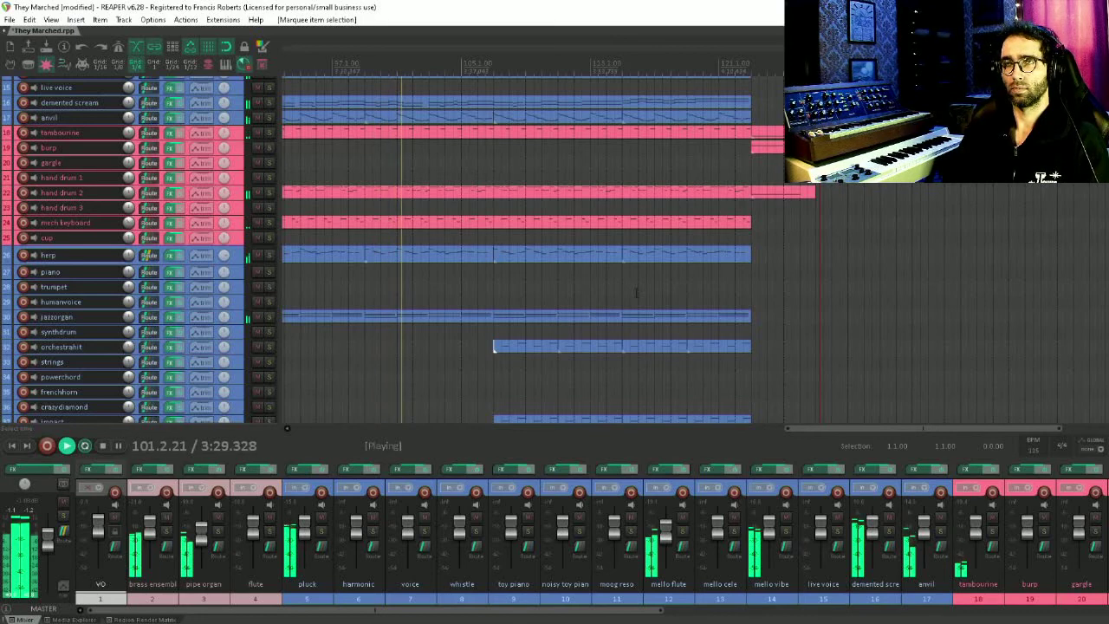
{"action": "left_click_drag", "start_coordinate": [636, 293], "coordinate": [400, 162]}
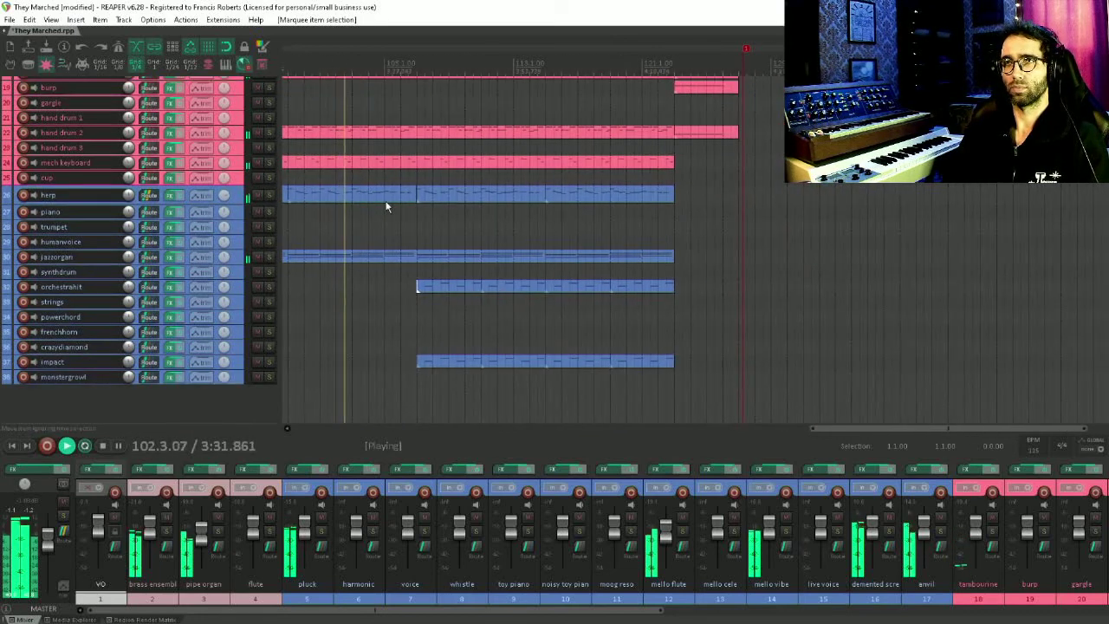
{"action": "double_click", "coordinate": [360, 254]}
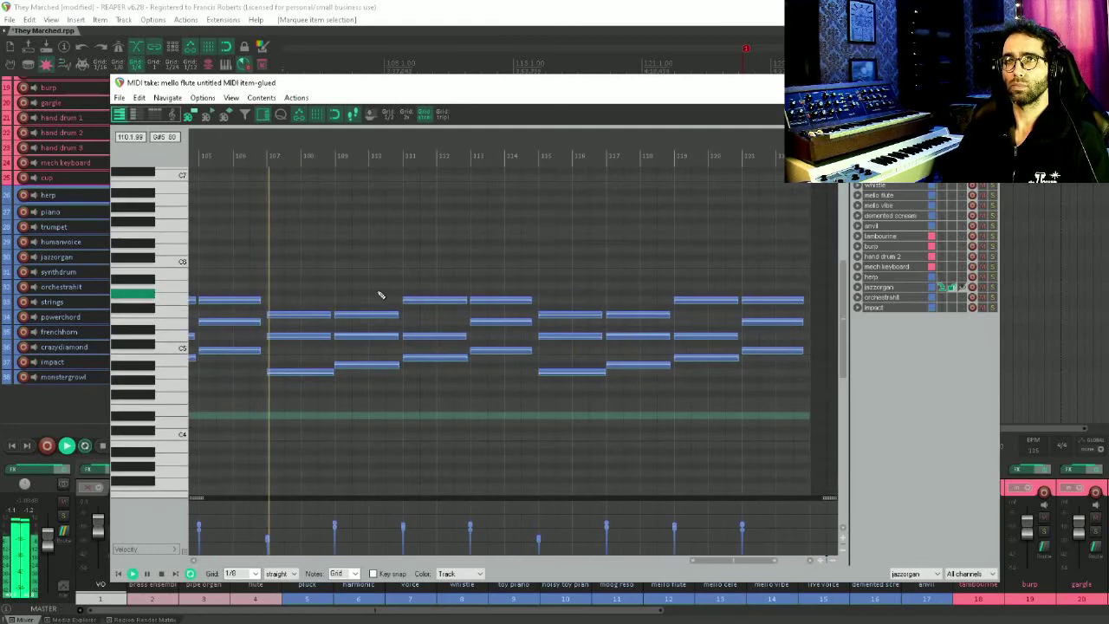
{"action": "key", "text": "Escape"}
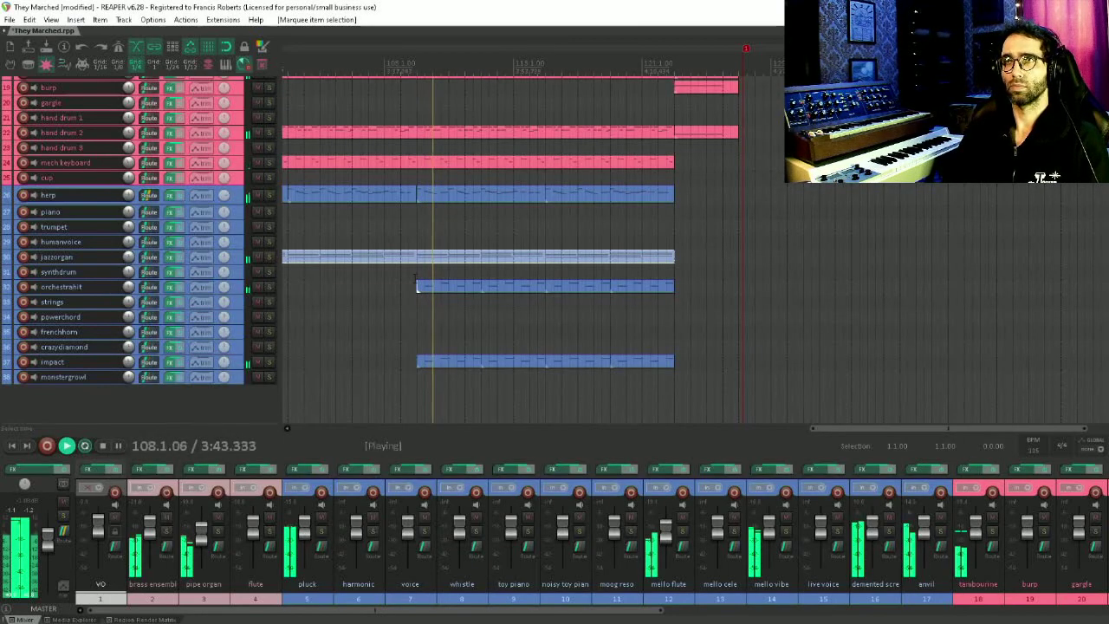
Open the orchestrahit item in the MIDI editor, review its notes, and close the editor
{"action": "double_click", "coordinate": [438, 288]}
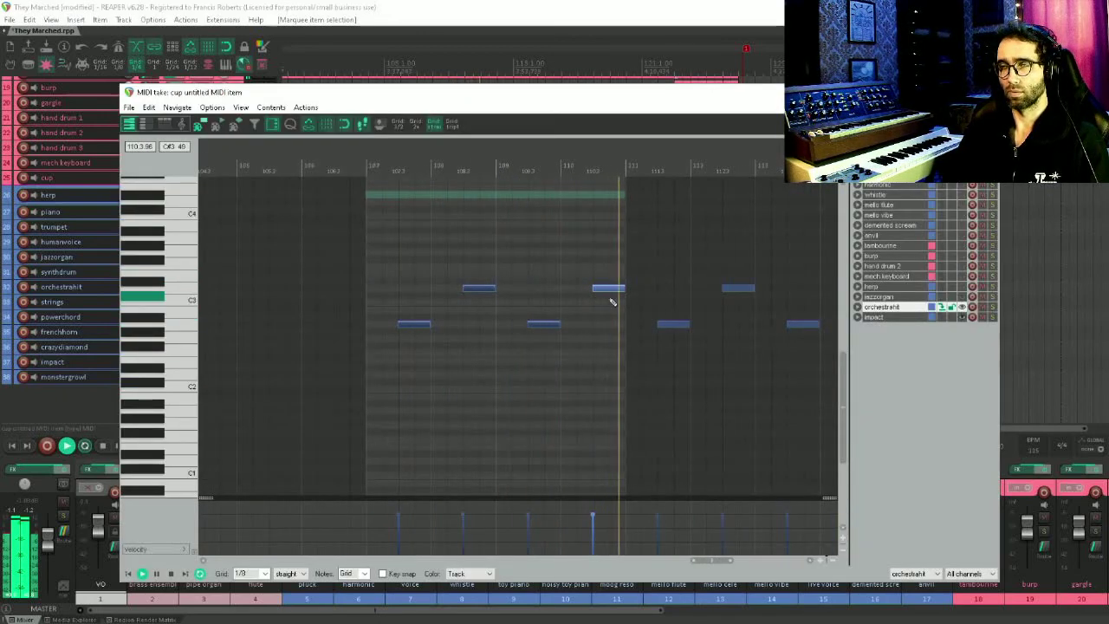
{"action": "key", "text": "Escape"}
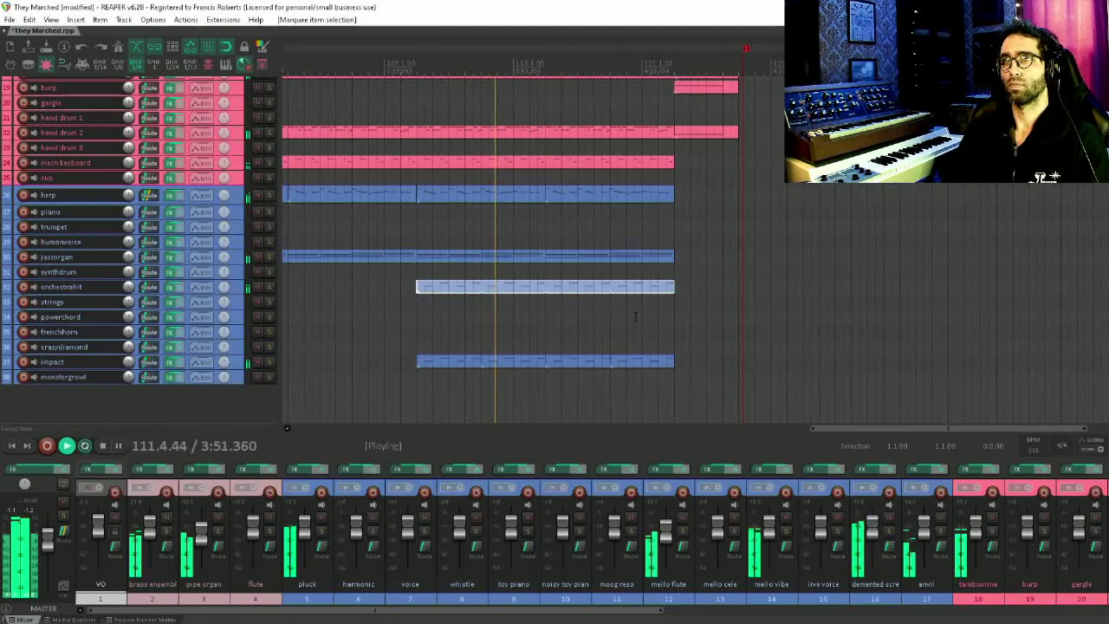
{"action": "left_click_drag", "start_coordinate": [624, 240], "coordinate": [599, 324]}
{"action": "mouse_move", "coordinate": [662, 144]}
{"action": "left_mouse_down"}
{"action": "mouse_move", "coordinate": [647, 249]}
{"action": "mouse_move", "coordinate": [607, 311]}
{"action": "left_mouse_up"}
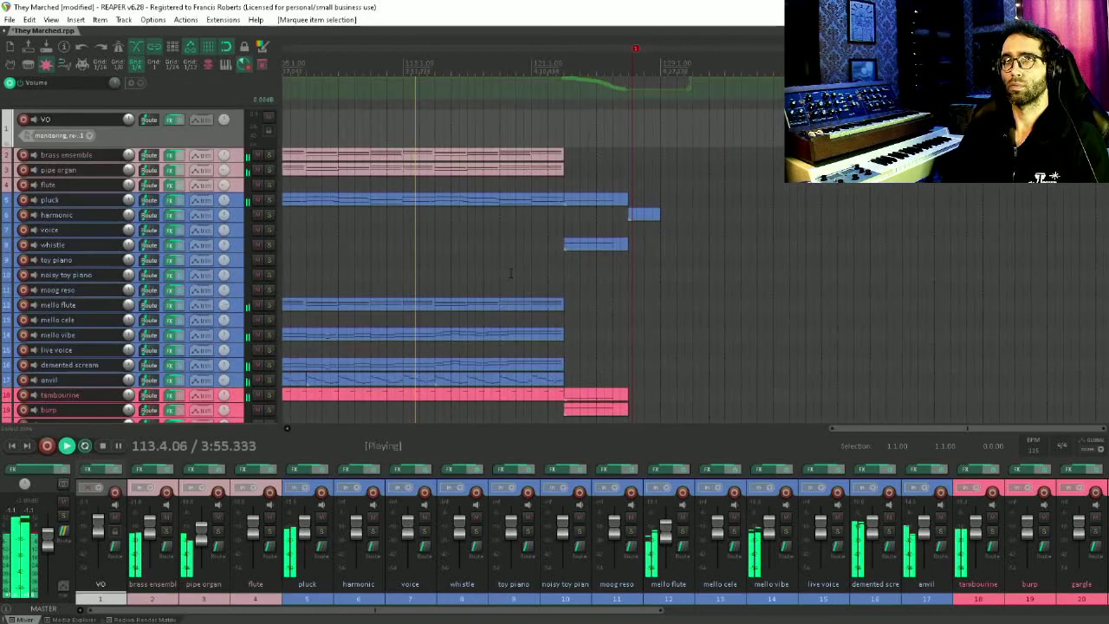
Browse the end of the arrangement, selecting the whistle item to inspect the final section
{"action": "left_click_drag", "start_coordinate": [585, 260], "coordinate": [494, 254]}
{"action": "left_click", "coordinate": [490, 241]}
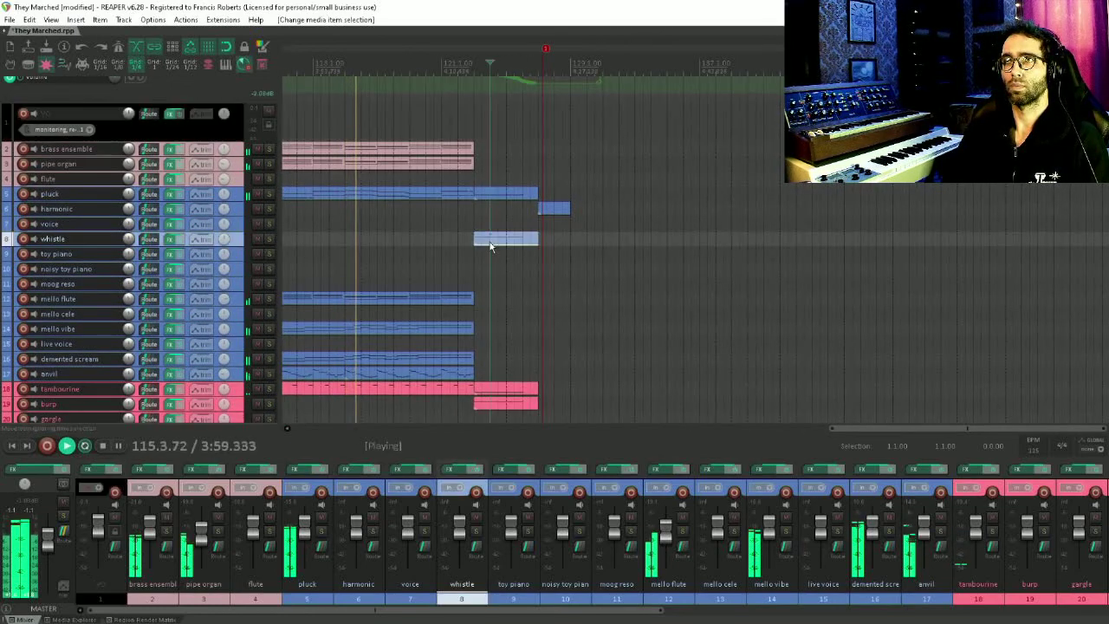
{"action": "scroll", "coordinate": [489, 260], "scroll_direction": "up", "scroll_amount": 4}
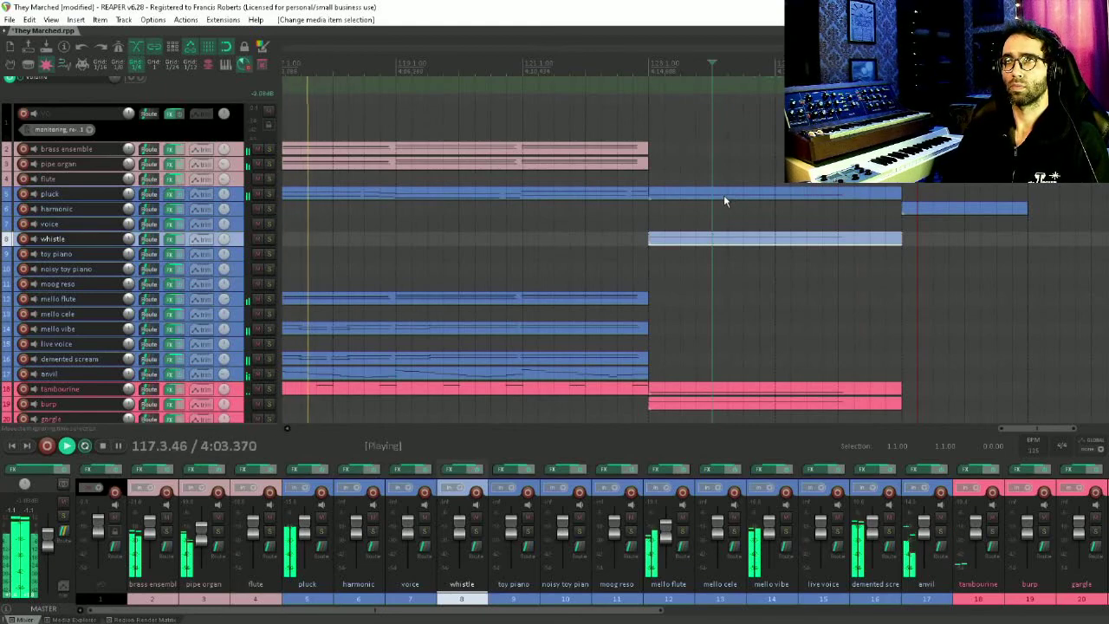
{"action": "left_click_drag", "start_coordinate": [665, 196], "coordinate": [517, 154]}
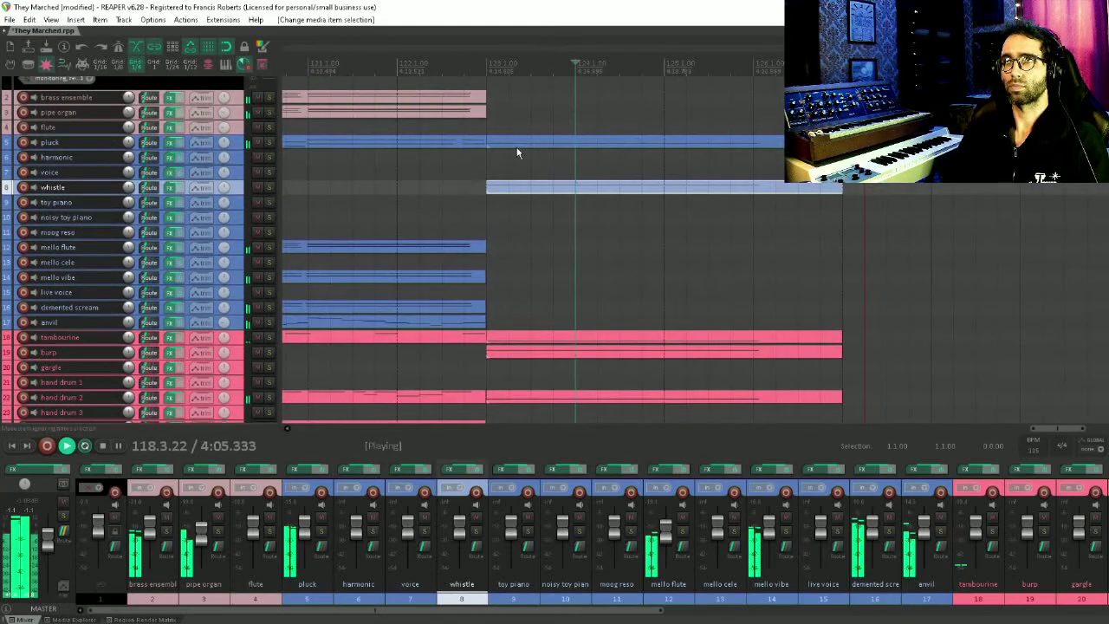
Select the burp track and enlarge its track height in the arrangement
{"action": "left_click_drag", "start_coordinate": [499, 381], "coordinate": [499, 364]}
{"action": "left_click", "coordinate": [514, 340]}
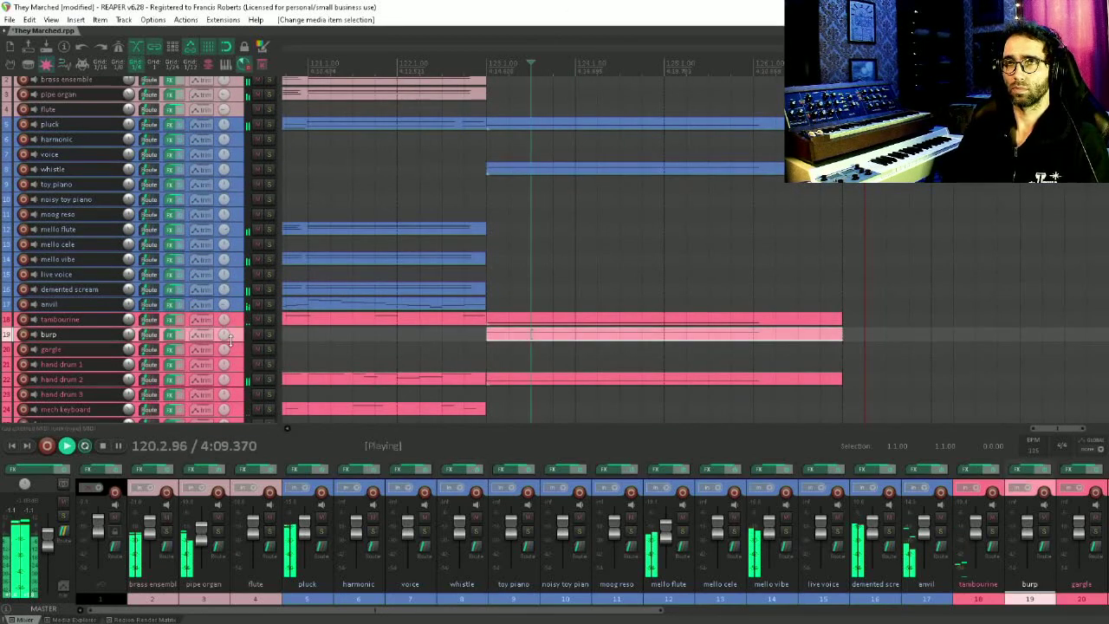
{"action": "left_click_drag", "start_coordinate": [230, 340], "coordinate": [230, 379]}
{"action": "left_click_drag", "start_coordinate": [417, 336], "coordinate": [391, 293]}
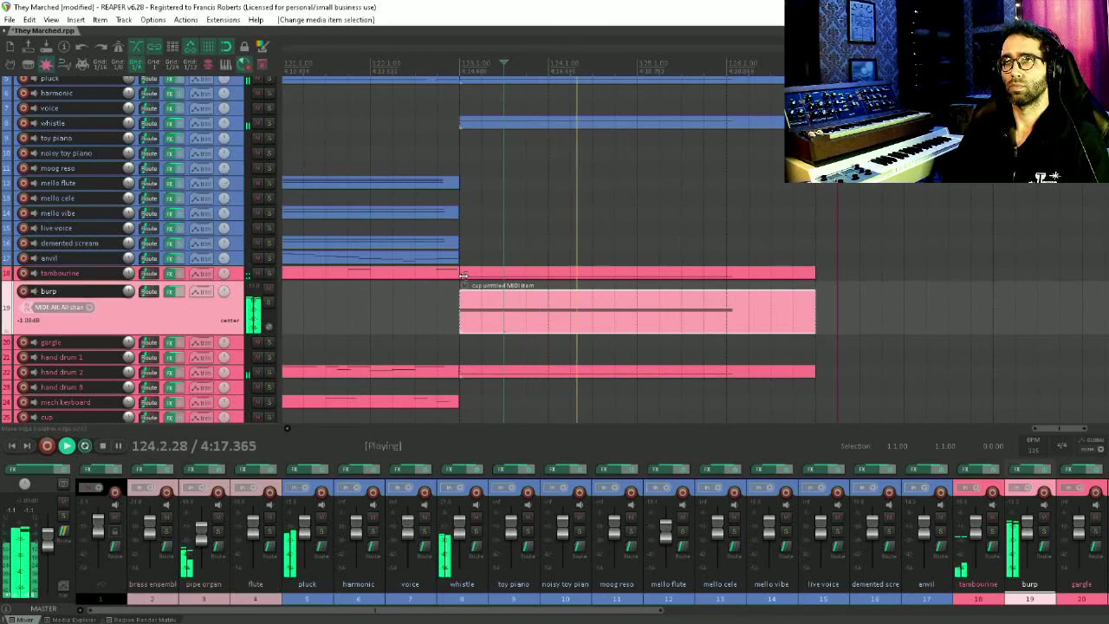
Scroll back to the top of the track list and stop playback
{"action": "scroll", "coordinate": [662, 239], "scroll_direction": "down", "scroll_amount": 5}
{"action": "scroll", "coordinate": [622, 363], "scroll_direction": "up", "scroll_amount": 5}
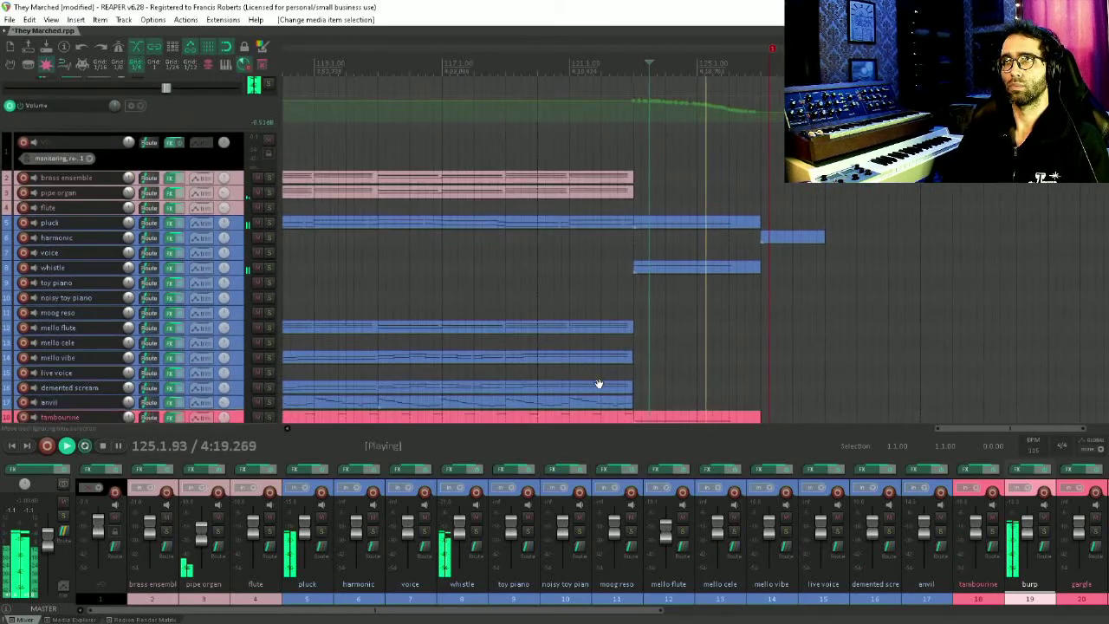
{"action": "left_click_drag", "start_coordinate": [599, 383], "coordinate": [572, 397]}
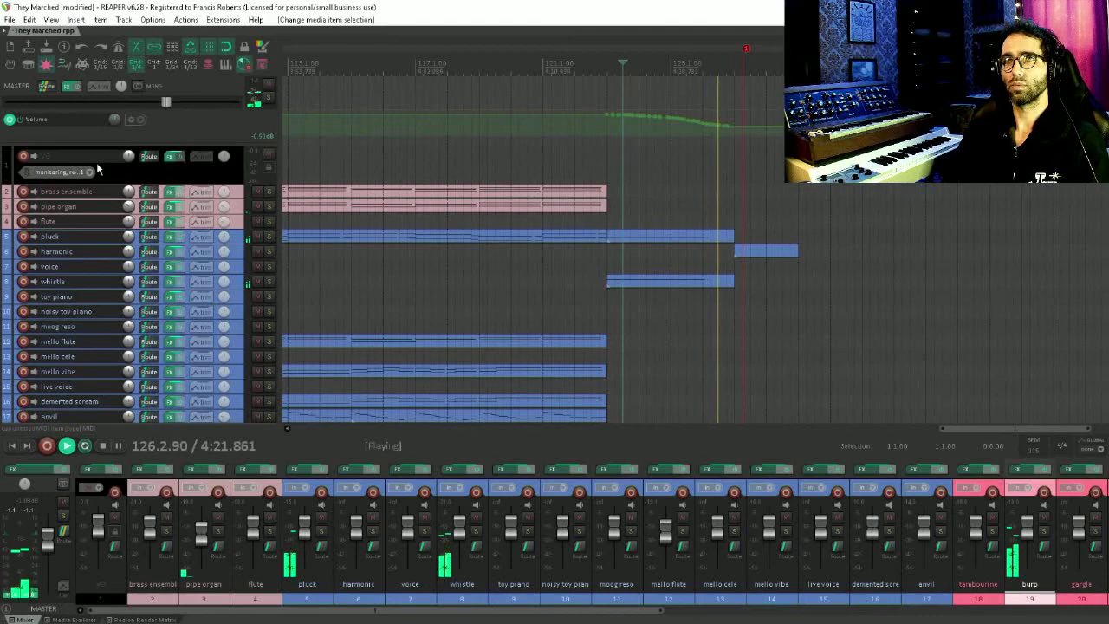
{"action": "key", "text": "space"}
Arm the VO track for recording
{"action": "left_click", "coordinate": [22, 156]}
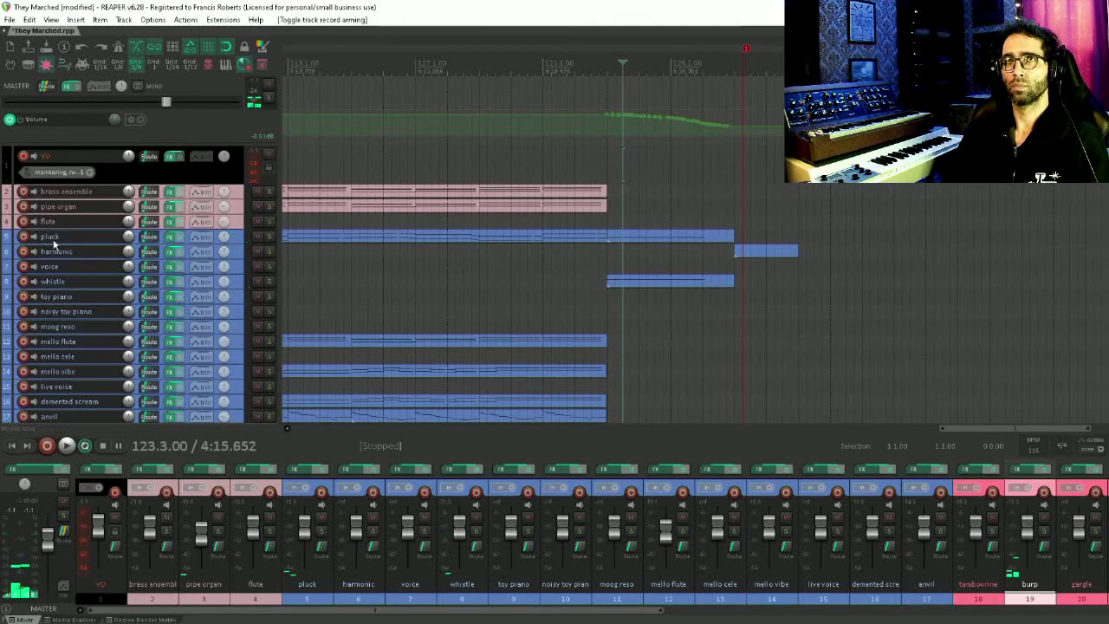
{"action": "scroll", "coordinate": [428, 300], "scroll_direction": "down", "scroll_amount": 3}
{"action": "scroll", "coordinate": [437, 293], "scroll_direction": "down", "scroll_amount": 5}
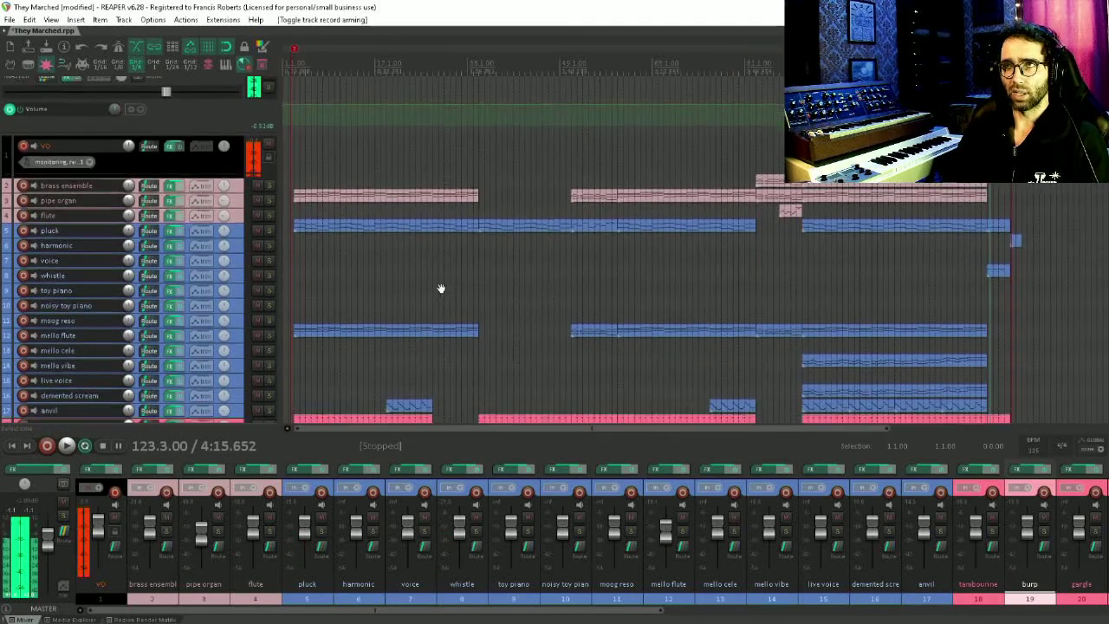
{"action": "scroll", "coordinate": [495, 314], "scroll_direction": "down", "scroll_amount": 6}
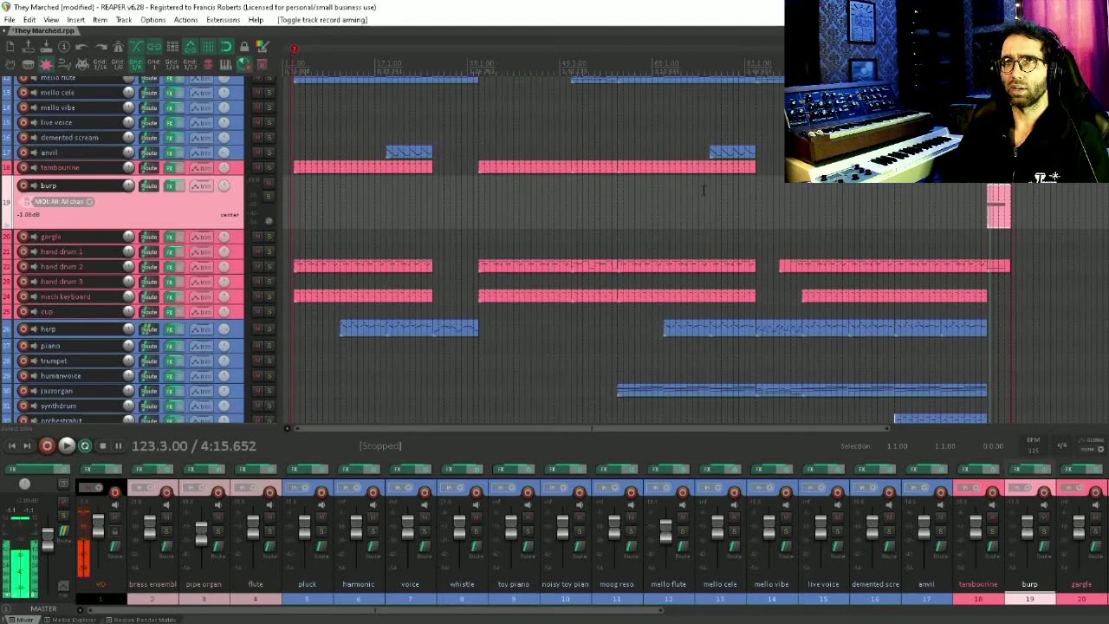
{"action": "scroll", "coordinate": [493, 216], "scroll_direction": "up", "scroll_amount": 1}
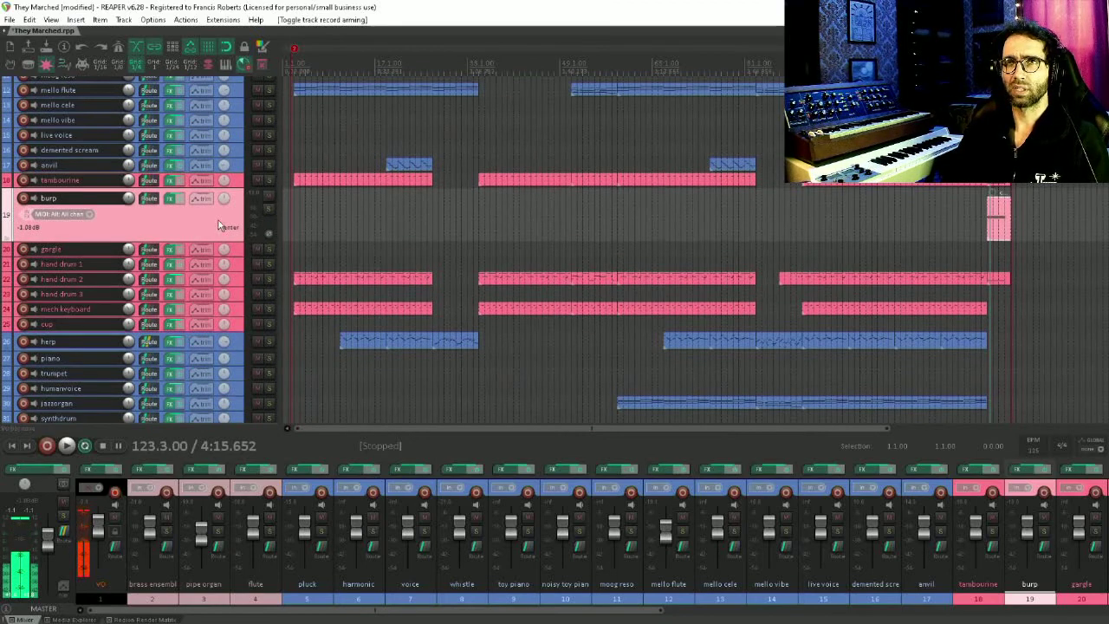
Enlarge the tambourine and hand drum 2 track heights around the final section of the arrangement
{"action": "scroll", "coordinate": [485, 217], "scroll_direction": "up", "scroll_amount": 7}
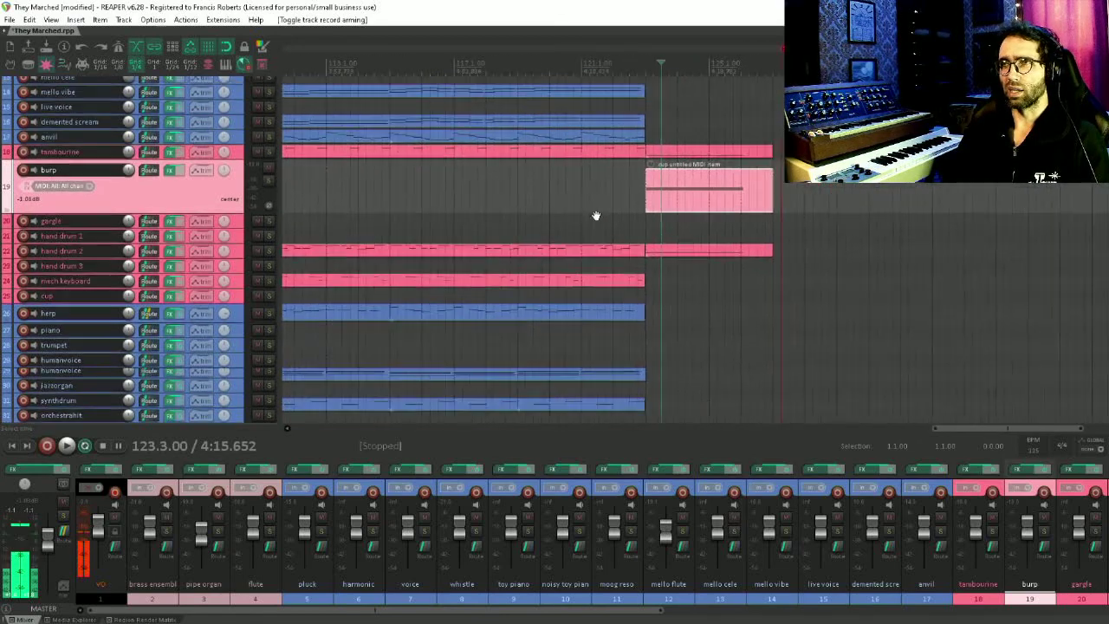
{"action": "scroll", "coordinate": [555, 208], "scroll_direction": "down", "scroll_amount": 3}
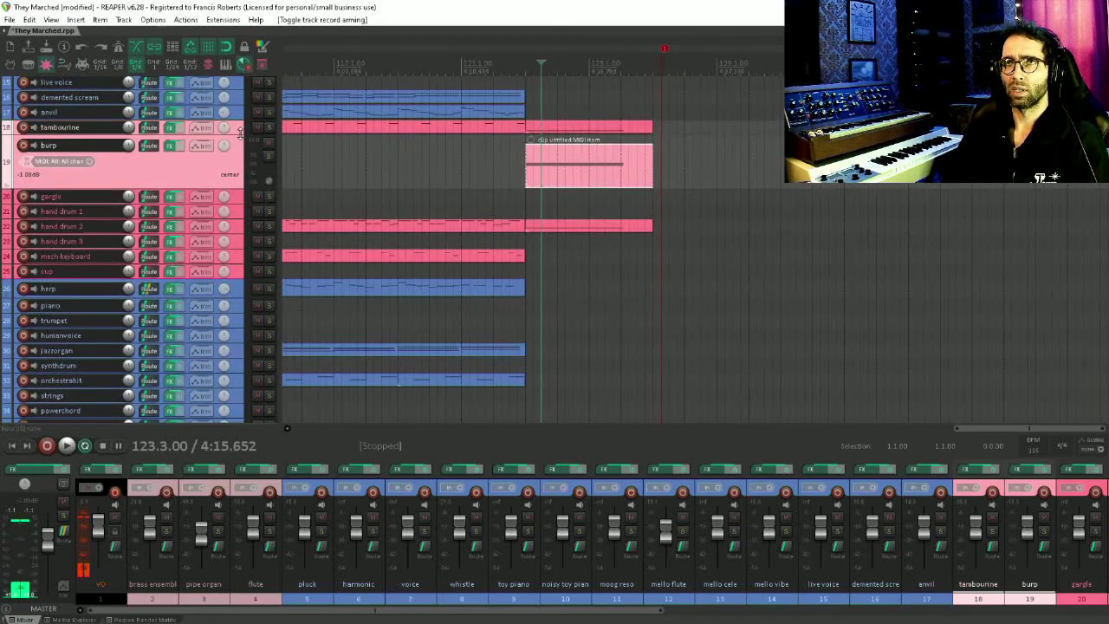
{"action": "left_click_drag", "start_coordinate": [240, 131], "coordinate": [240, 187]}
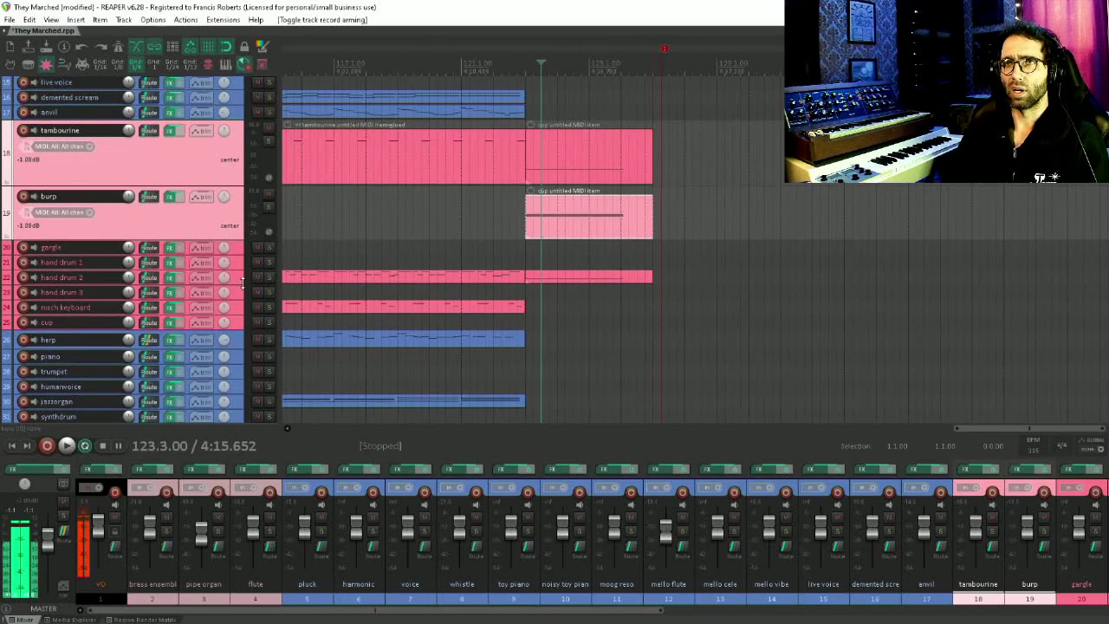
{"action": "left_click_drag", "start_coordinate": [242, 284], "coordinate": [241, 322]}
Enlarge the whistle and pluck track heights as well
{"action": "scroll", "coordinate": [465, 199], "scroll_direction": "down", "scroll_amount": 5}
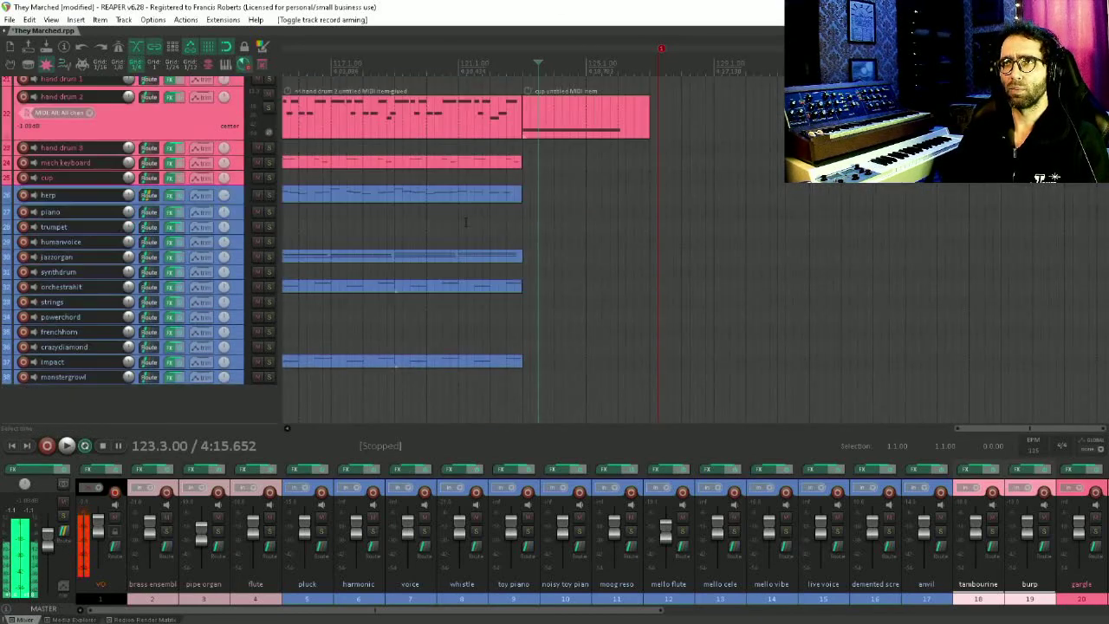
{"action": "scroll", "coordinate": [471, 321], "scroll_direction": "up", "scroll_amount": 3}
{"action": "scroll", "coordinate": [430, 168], "scroll_direction": "up", "scroll_amount": 6}
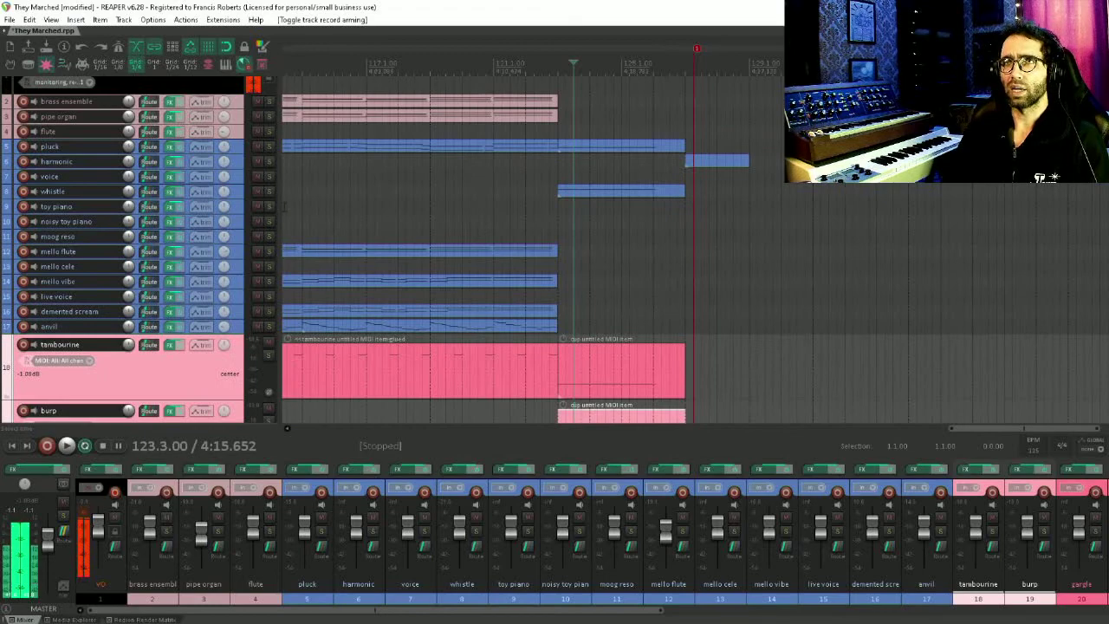
{"action": "left_click_drag", "start_coordinate": [240, 198], "coordinate": [241, 245]}
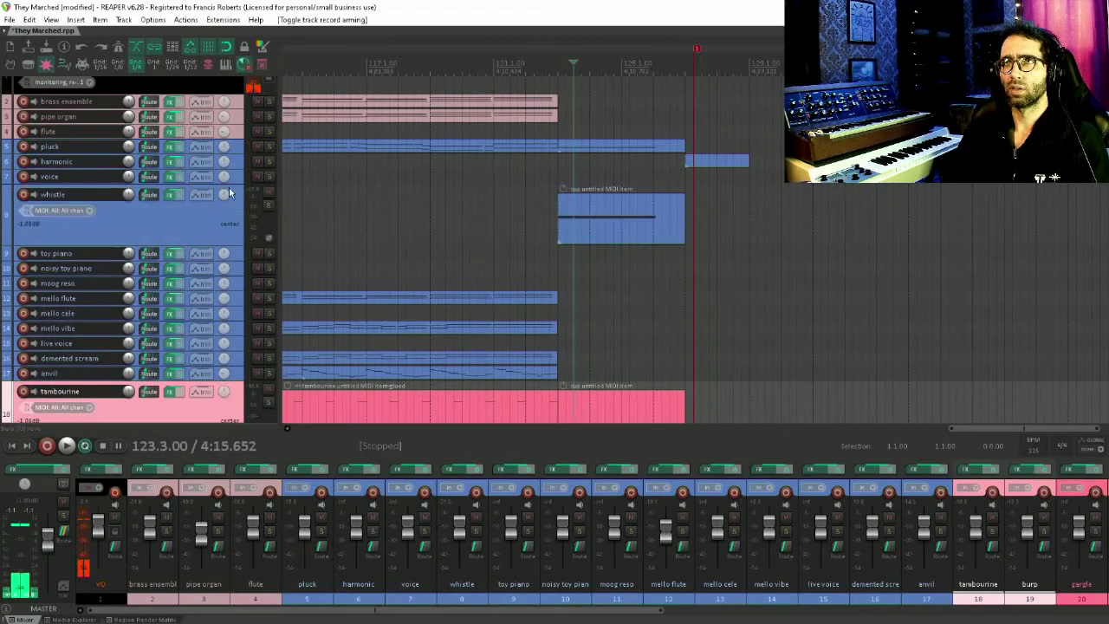
{"action": "left_click_drag", "start_coordinate": [233, 154], "coordinate": [251, 208]}
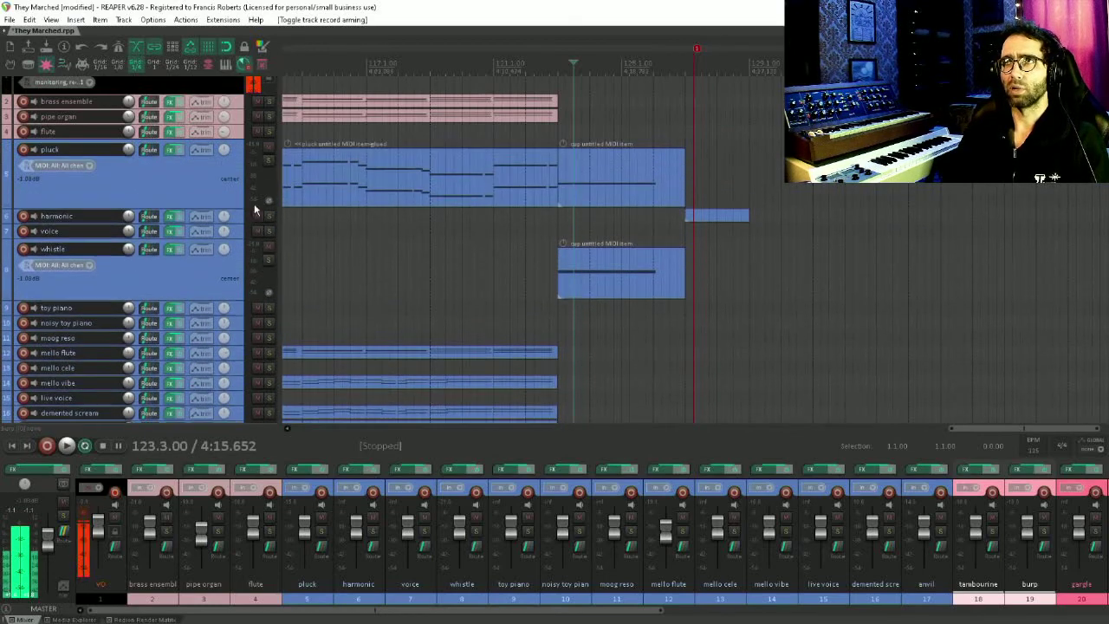
Audition the pluck track soloed from the start of the final section, then unsolo it
{"action": "left_click", "coordinate": [561, 55]}
{"action": "key", "text": "space"}
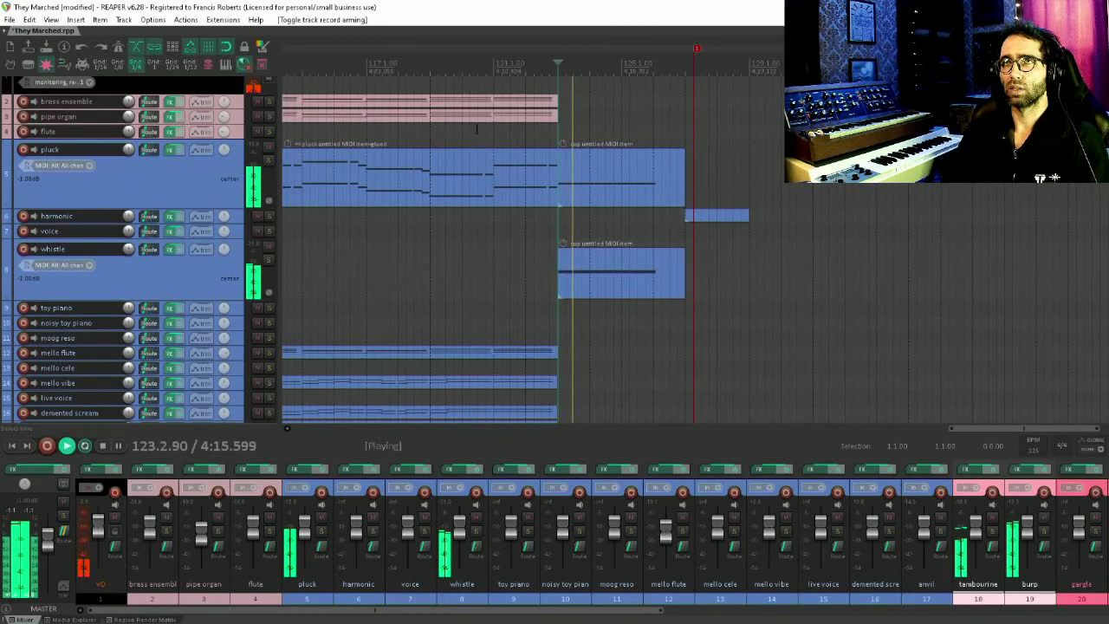
{"action": "left_click", "coordinate": [268, 163]}
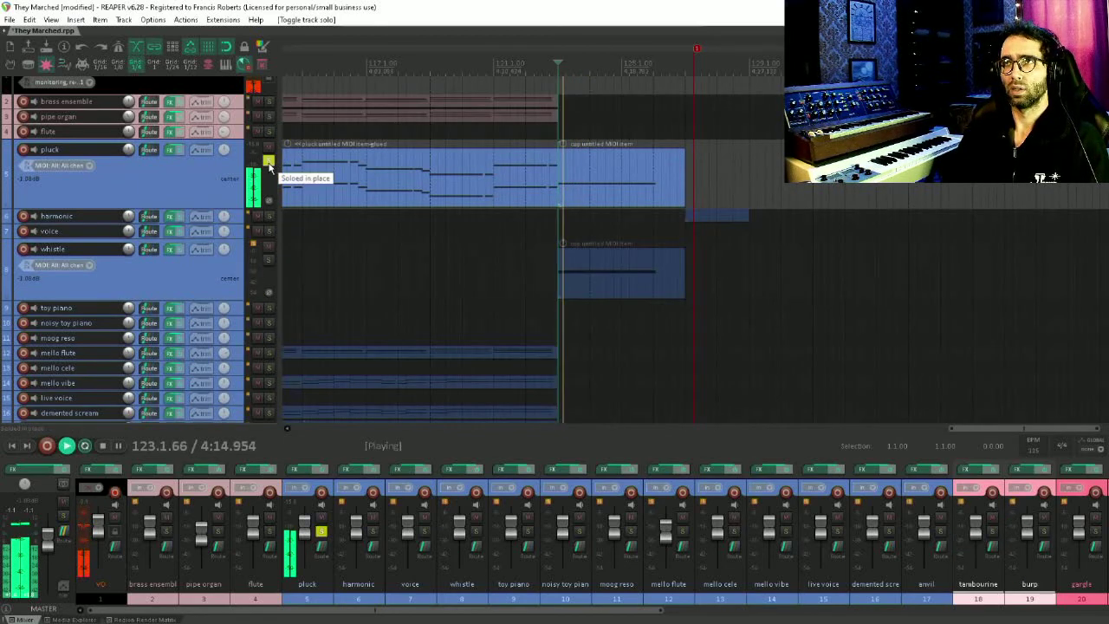
{"action": "key", "text": "space"}
{"action": "left_click", "coordinate": [268, 164]}
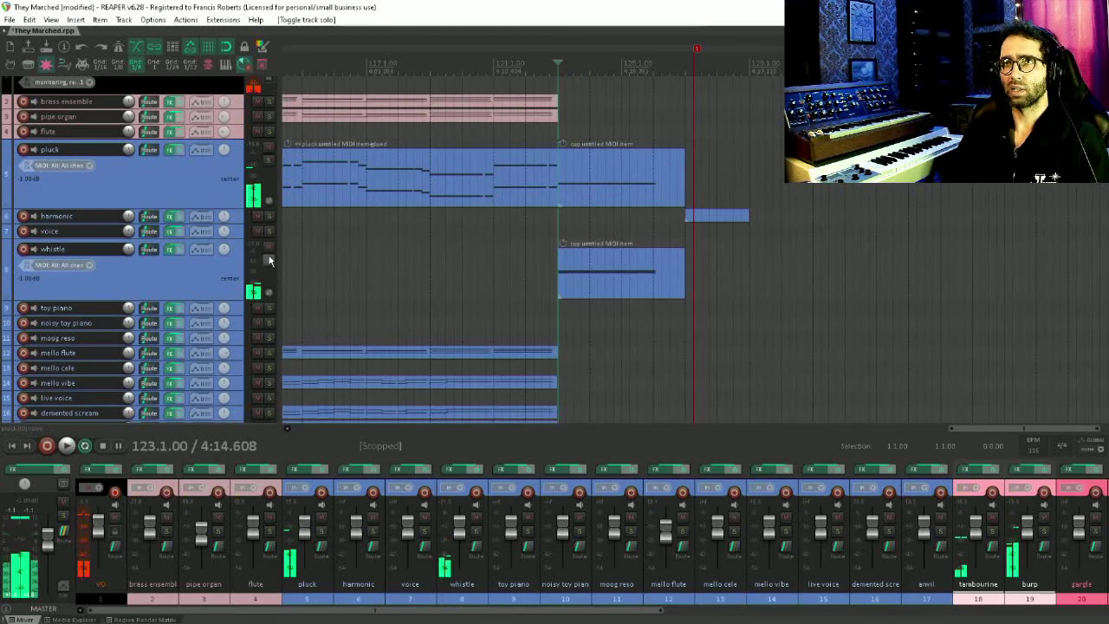
Audition the whistle track soloed in the final section, then unsolo it
{"action": "left_click", "coordinate": [269, 260]}
{"action": "key", "text": "space"}
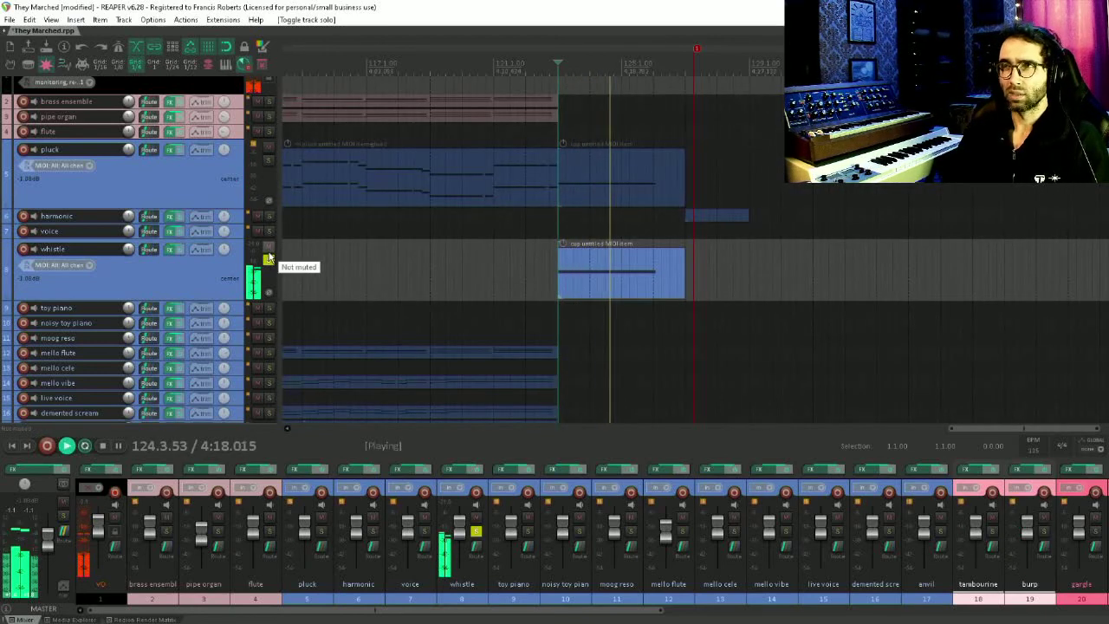
{"action": "left_click", "coordinate": [269, 257]}
{"action": "key", "text": "space"}
Solo the tambourine track and audition it in the final section, then unsolo it
{"action": "scroll", "coordinate": [171, 295], "scroll_direction": "down", "scroll_amount": 1}
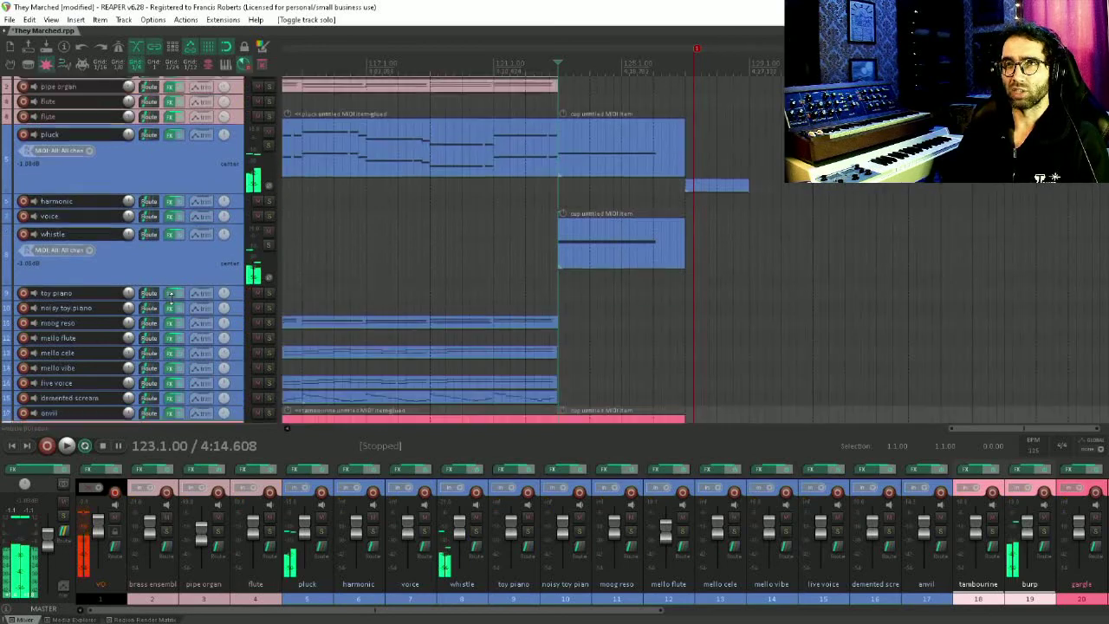
{"action": "scroll", "coordinate": [170, 296], "scroll_direction": "down", "scroll_amount": 3}
{"action": "scroll", "coordinate": [240, 335], "scroll_direction": "down", "scroll_amount": 1}
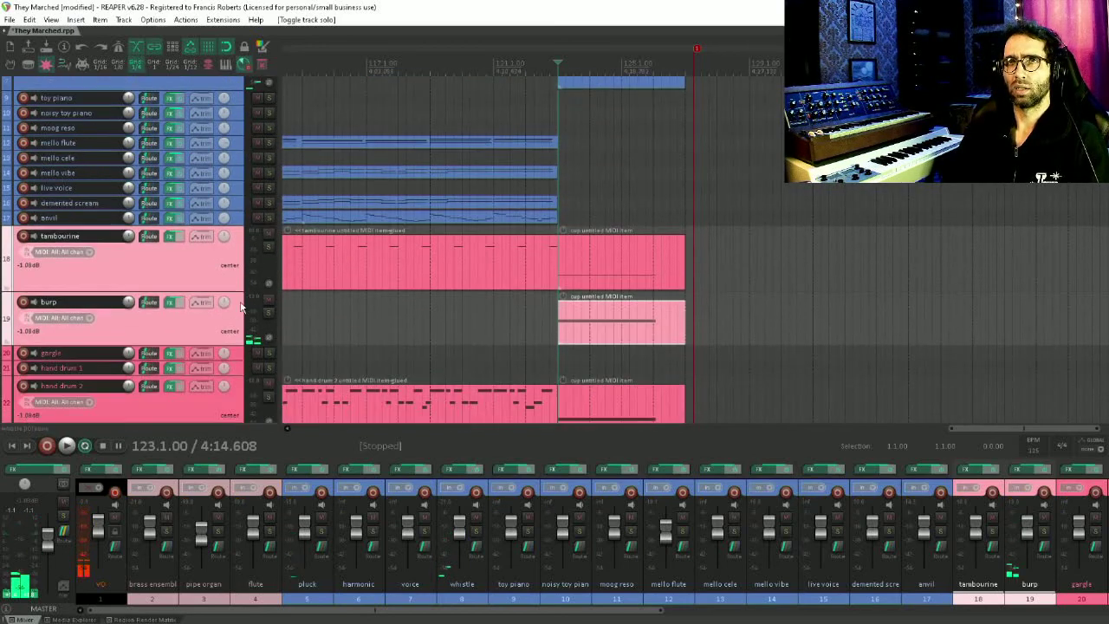
{"action": "left_click", "coordinate": [268, 247]}
{"action": "key", "text": "space"}
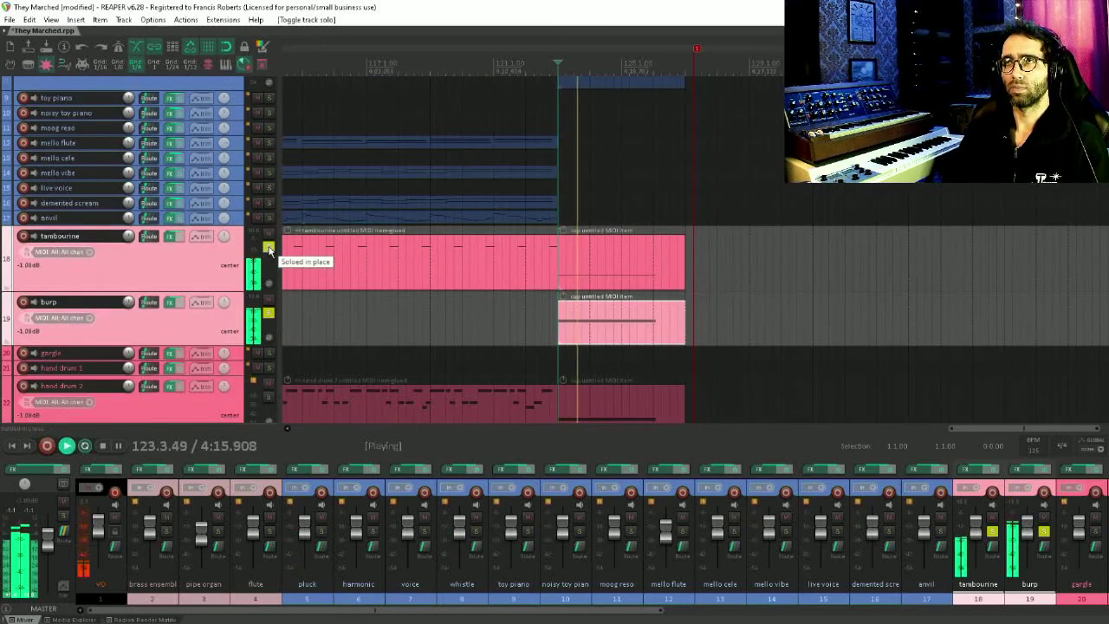
{"action": "left_click", "coordinate": [268, 248]}
{"action": "key", "text": "space"}
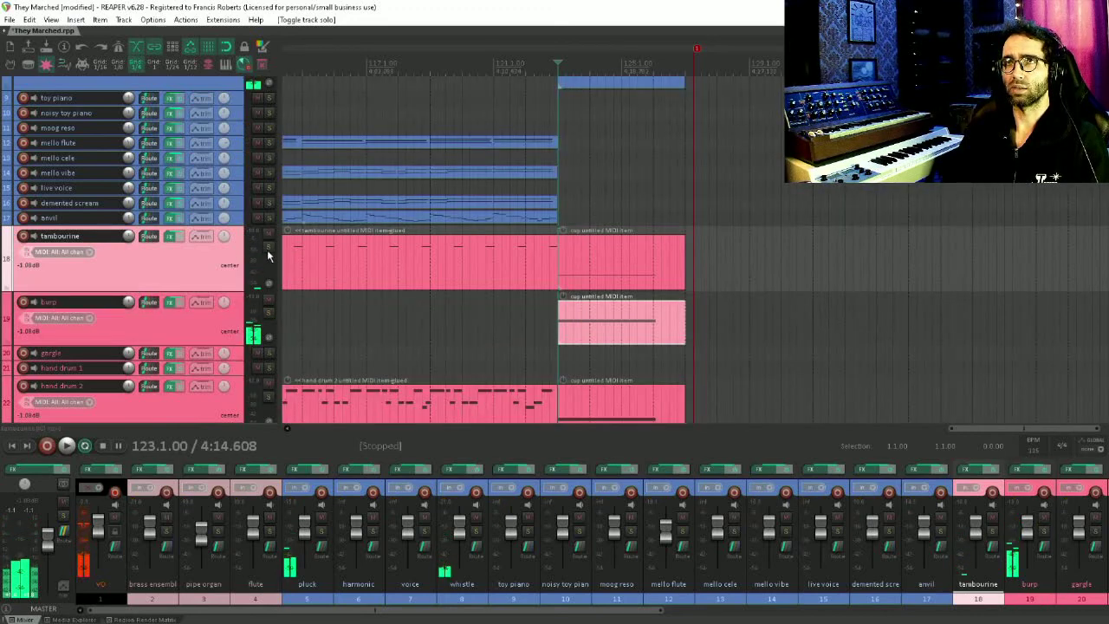
{"action": "left_click", "coordinate": [268, 250]}
{"action": "key", "text": "space"}
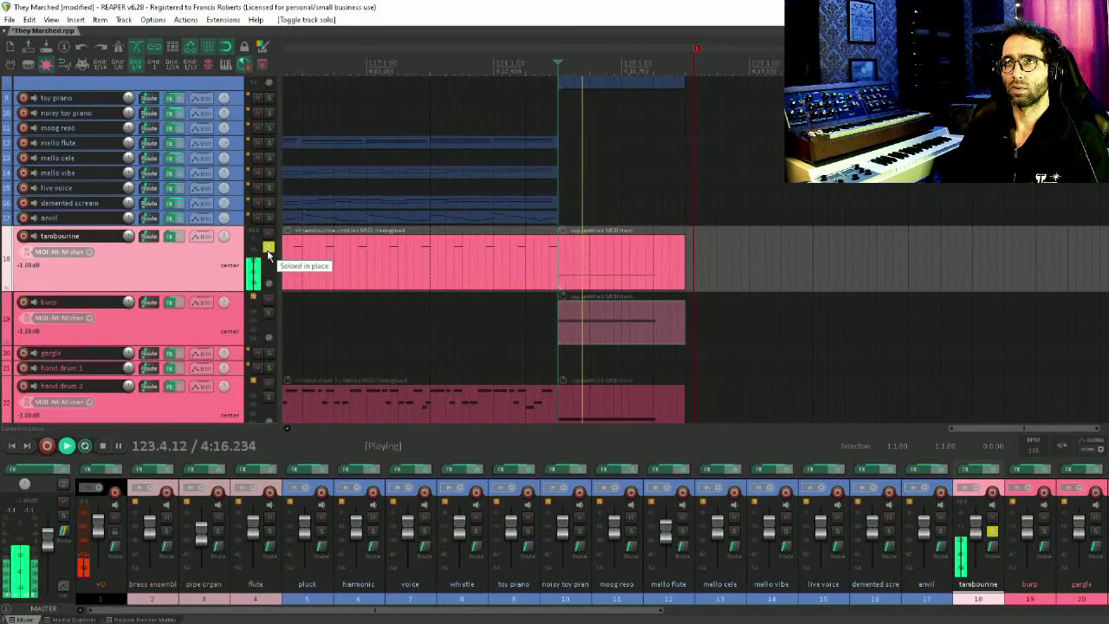
{"action": "key", "text": "space"}
{"action": "left_click", "coordinate": [269, 250]}
Solo and audition the burp track, then arm it for recording
{"action": "left_click", "coordinate": [269, 313]}
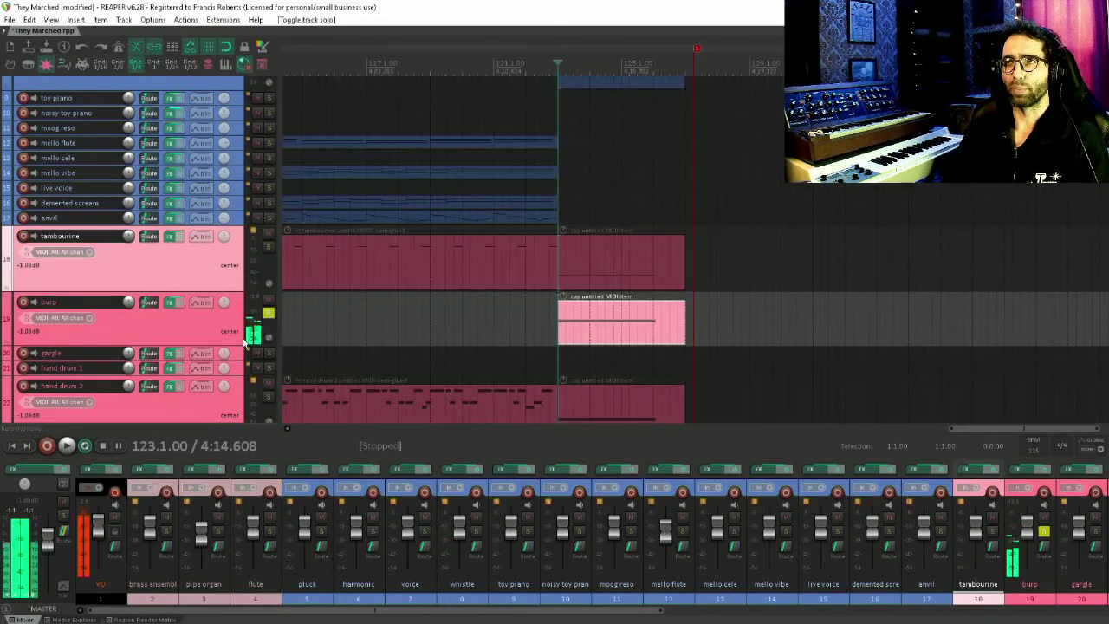
{"action": "key", "text": "space"}
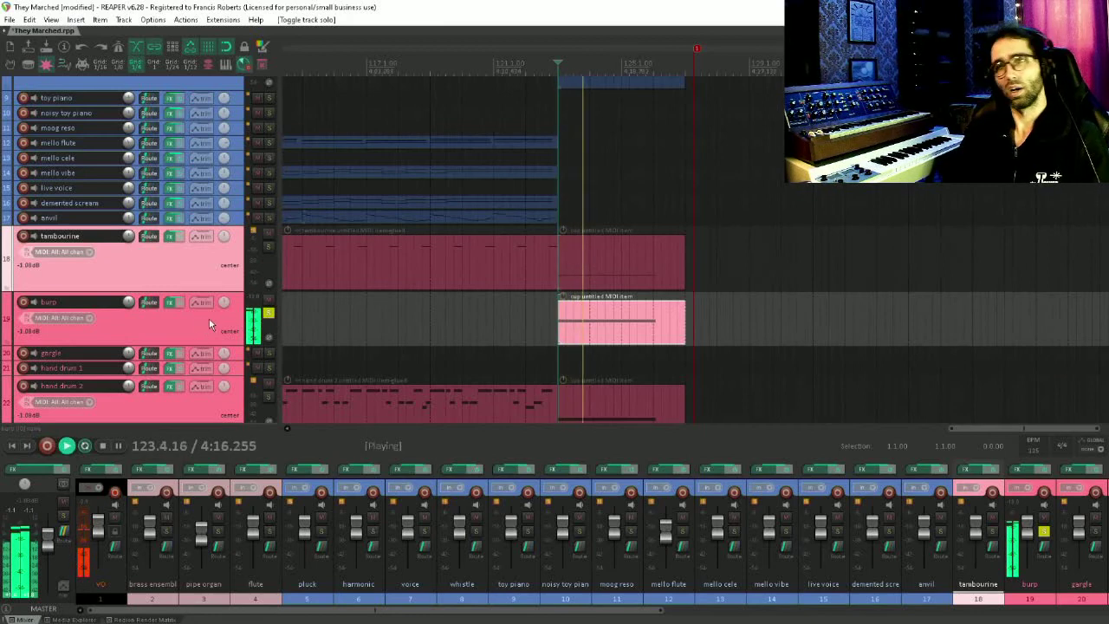
{"action": "key", "text": "space"}
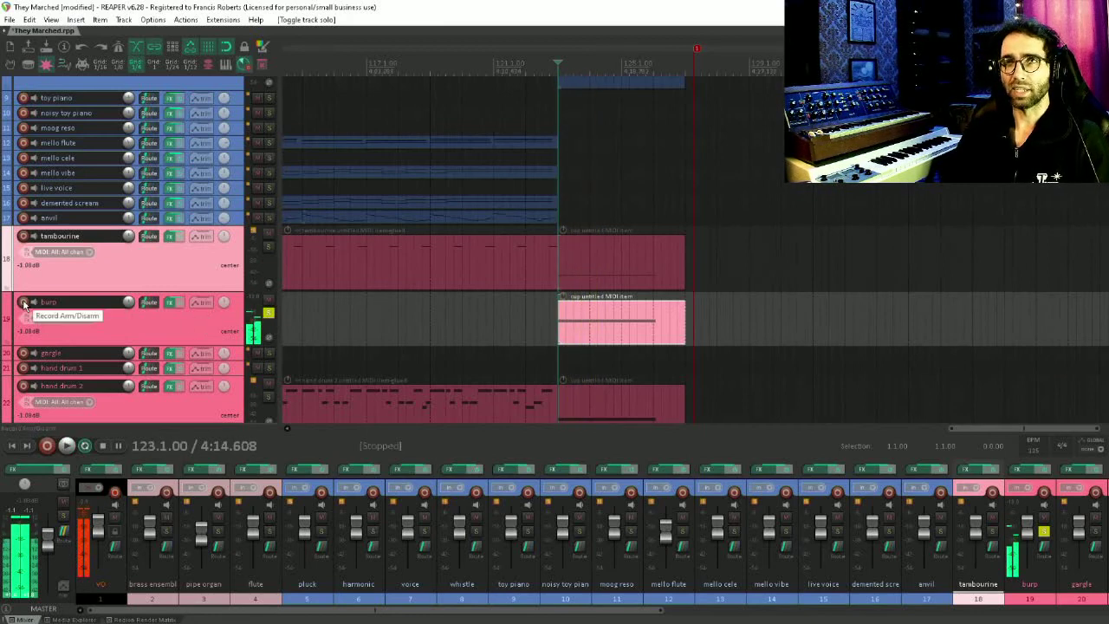
{"action": "left_click", "coordinate": [24, 302]}
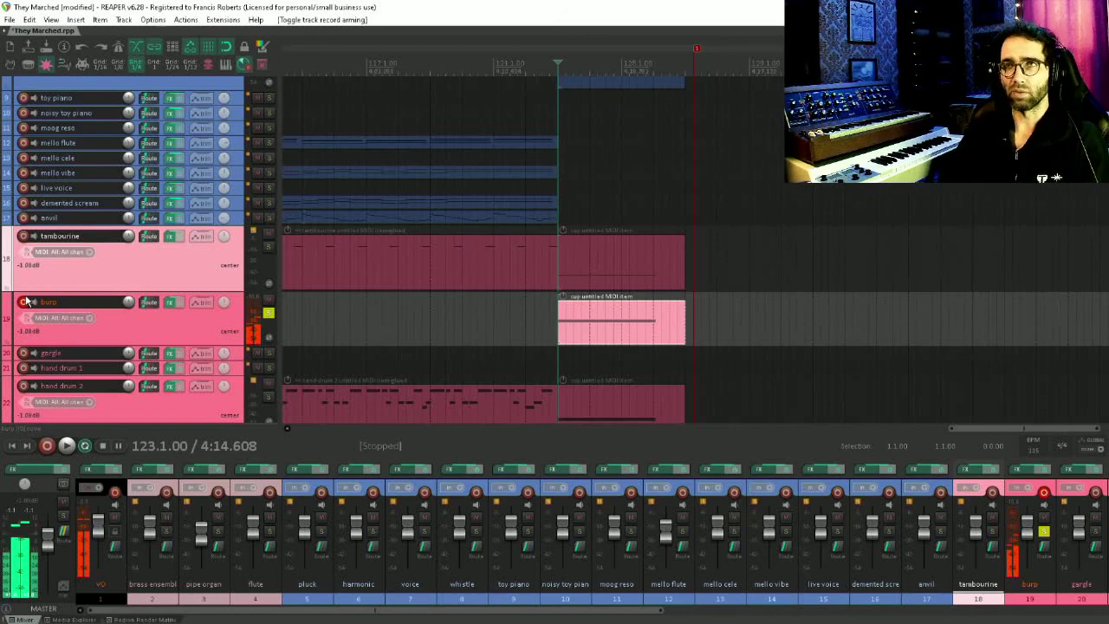
{"action": "left_click", "coordinate": [173, 319]}
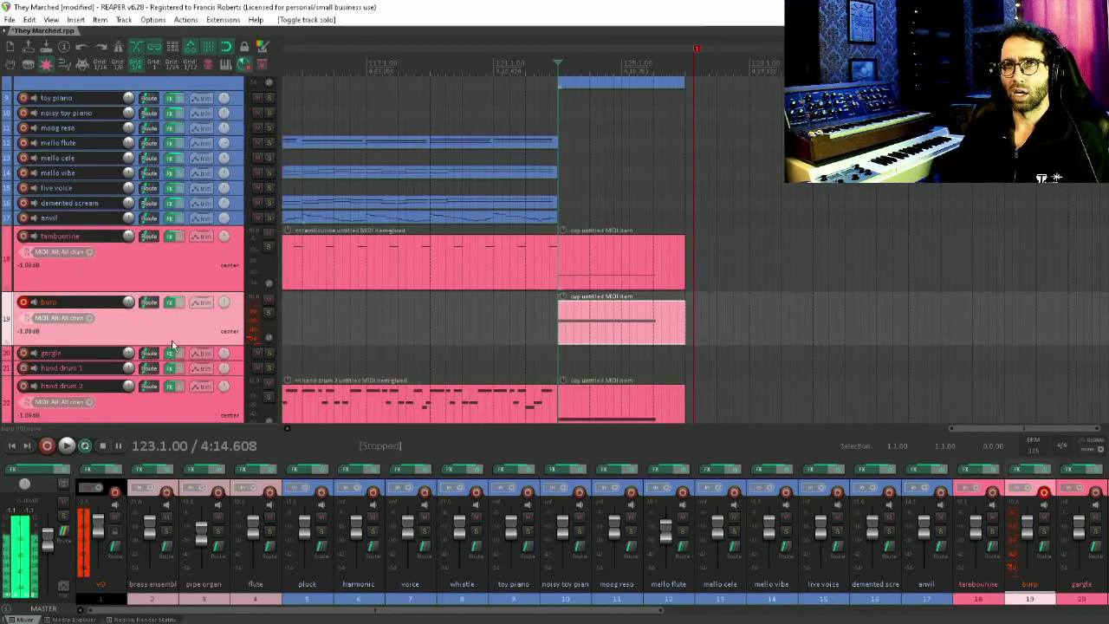
Solo the hand drum 2 track, play the final section, then unsolo it
{"action": "scroll", "coordinate": [172, 340], "scroll_direction": "down", "scroll_amount": 1}
{"action": "left_click", "coordinate": [268, 366]}
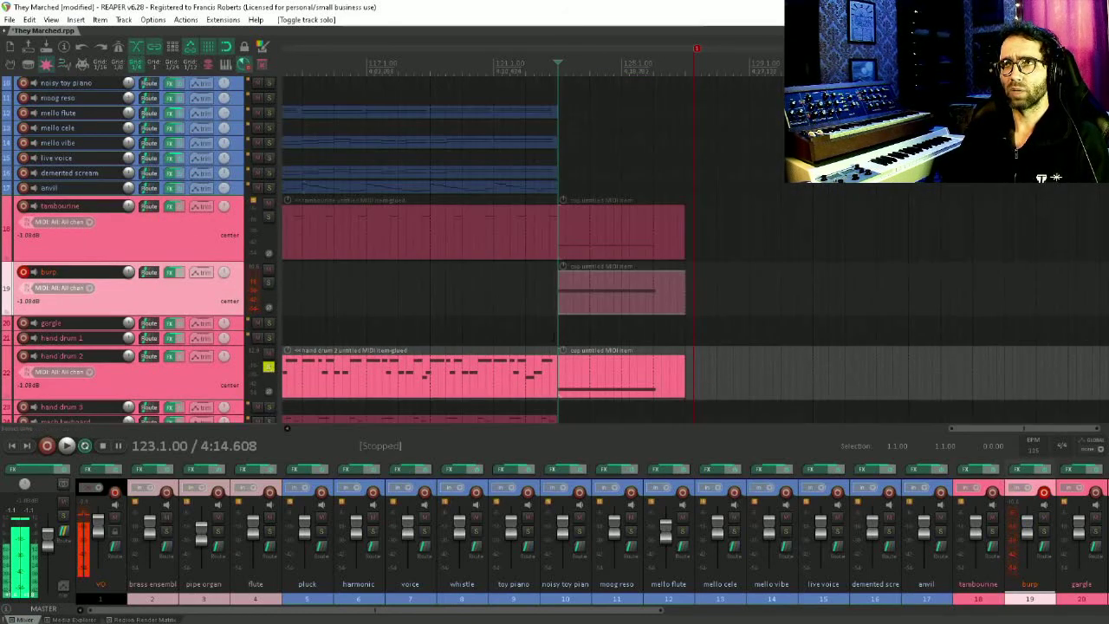
{"action": "left_click", "coordinate": [557, 327]}
{"action": "key", "text": "space"}
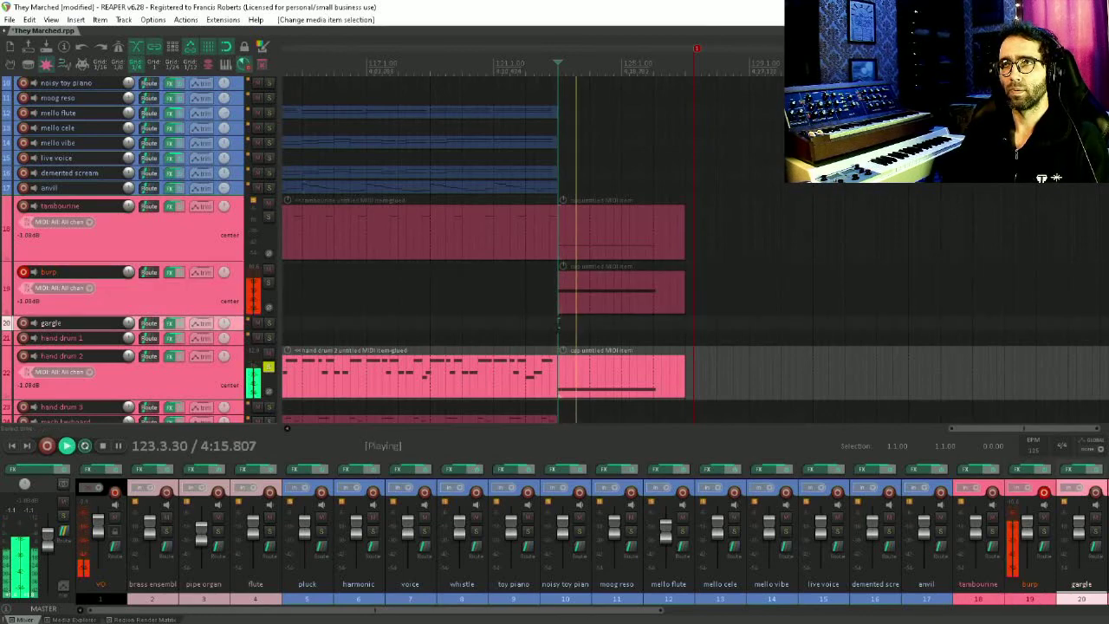
{"action": "key", "text": "space"}
{"action": "scroll", "coordinate": [277, 276], "scroll_direction": "down", "scroll_amount": 3}
{"action": "left_click", "coordinate": [268, 257]}
Return to the top of the project and solo the pipe organ track
{"action": "scroll", "coordinate": [260, 269], "scroll_direction": "down", "scroll_amount": 4}
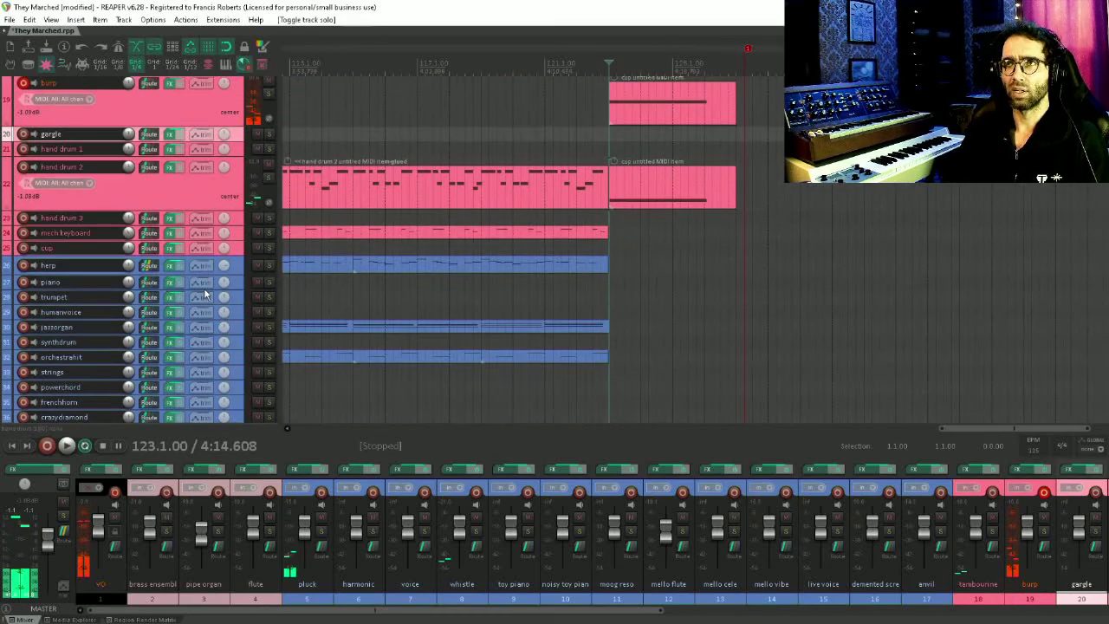
{"action": "scroll", "coordinate": [204, 295], "scroll_direction": "up", "scroll_amount": 7}
{"action": "scroll", "coordinate": [205, 294], "scroll_direction": "up", "scroll_amount": 3}
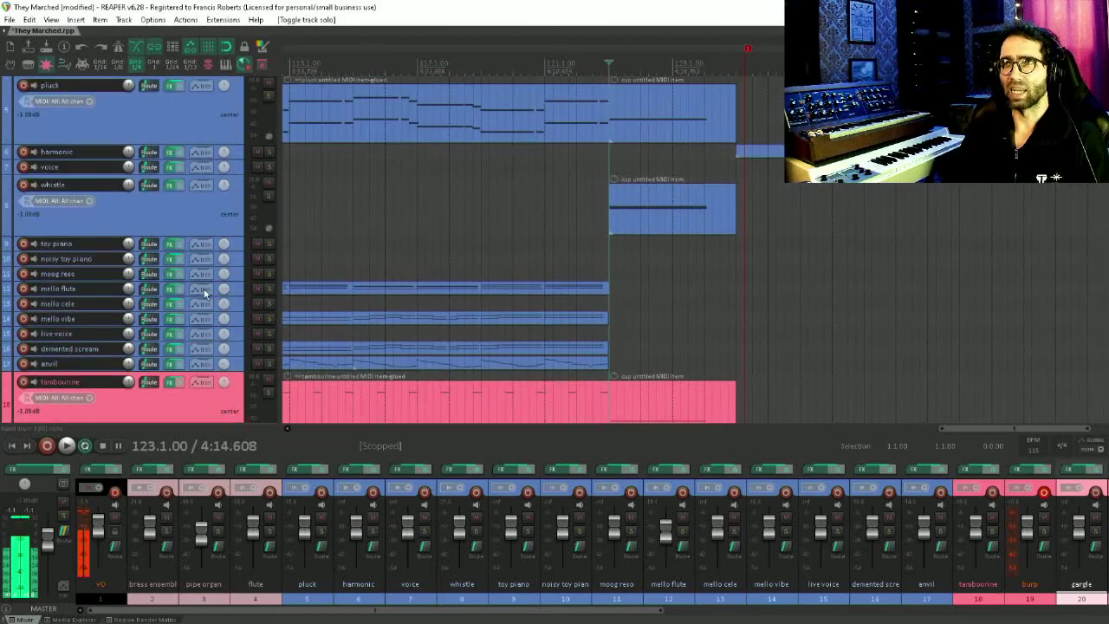
{"action": "scroll", "coordinate": [352, 200], "scroll_direction": "down", "scroll_amount": 6}
{"action": "scroll", "coordinate": [399, 178], "scroll_direction": "up", "scroll_amount": 3}
{"action": "scroll", "coordinate": [133, 276], "scroll_direction": "up", "scroll_amount": 2}
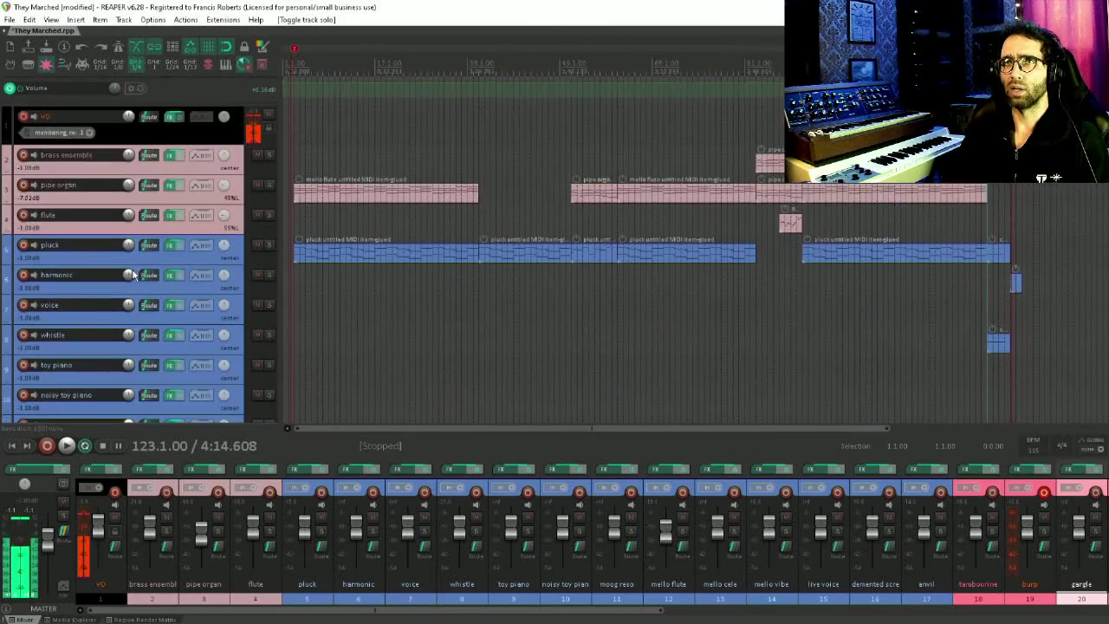
{"action": "left_click_drag", "start_coordinate": [660, 229], "coordinate": [893, 262]}
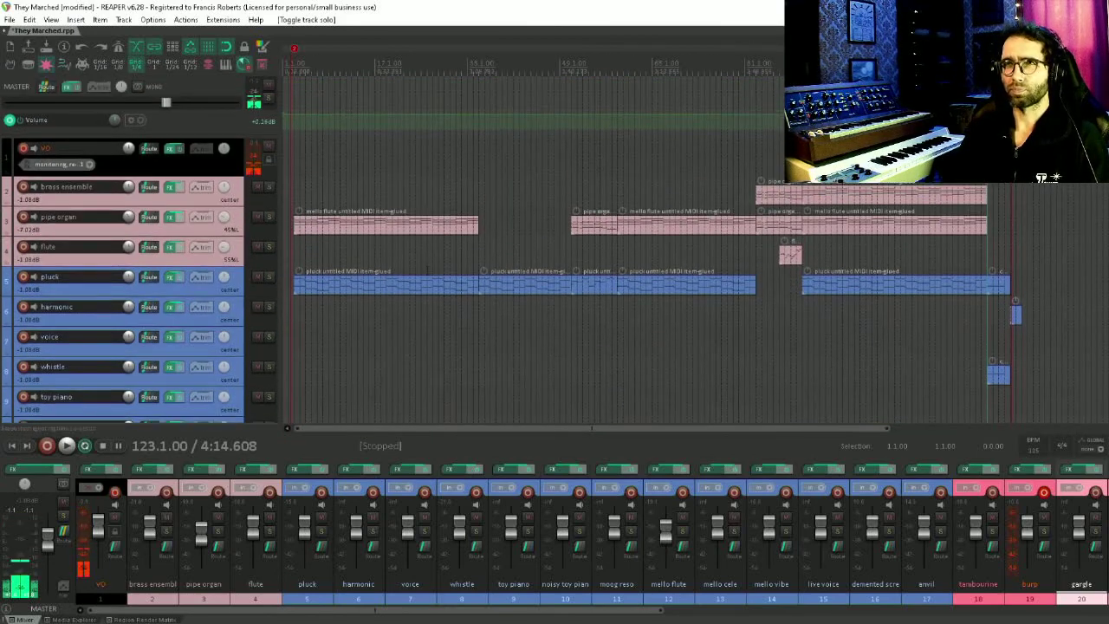
{"action": "left_click", "coordinate": [268, 217]}
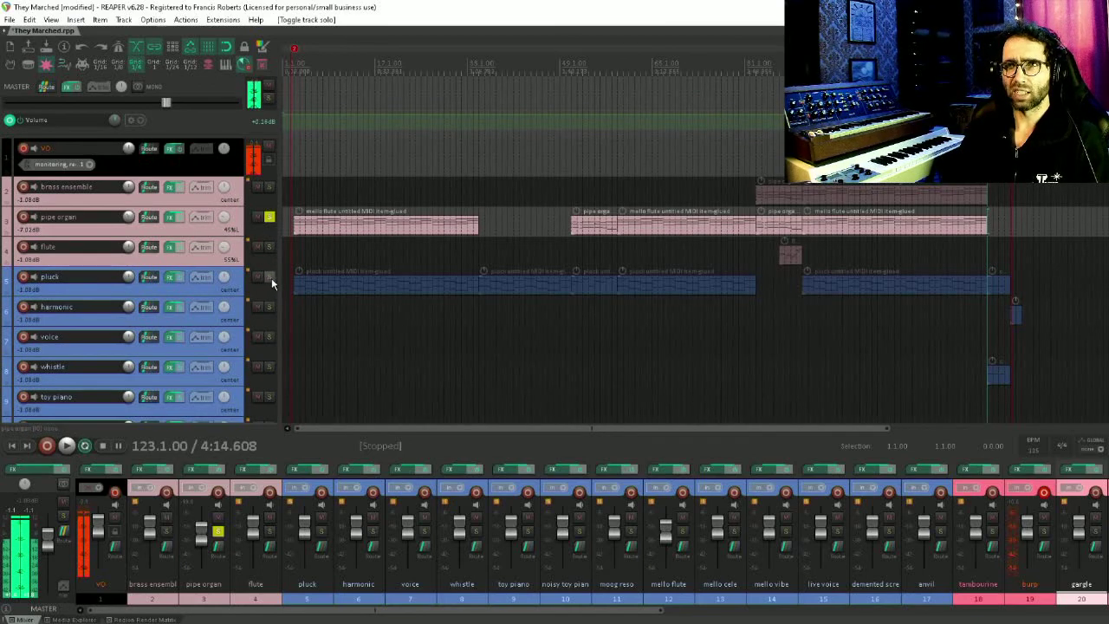
Solo the mello flute track alongside the pipe organ
{"action": "scroll", "coordinate": [206, 302], "scroll_direction": "down", "scroll_amount": 5}
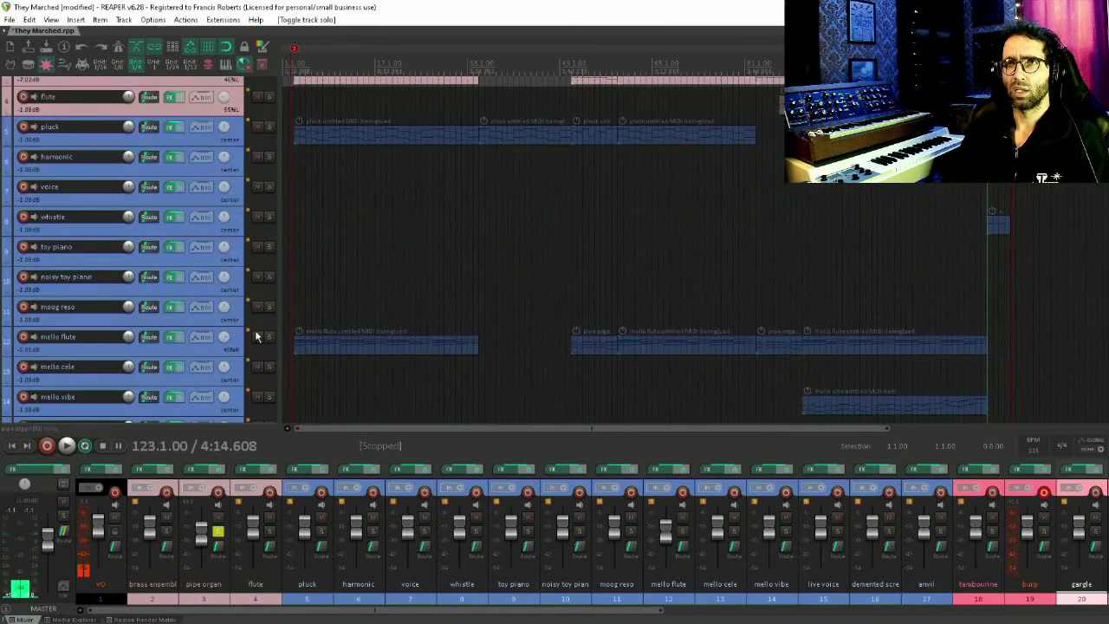
{"action": "scroll", "coordinate": [186, 334], "scroll_direction": "down", "scroll_amount": 13}
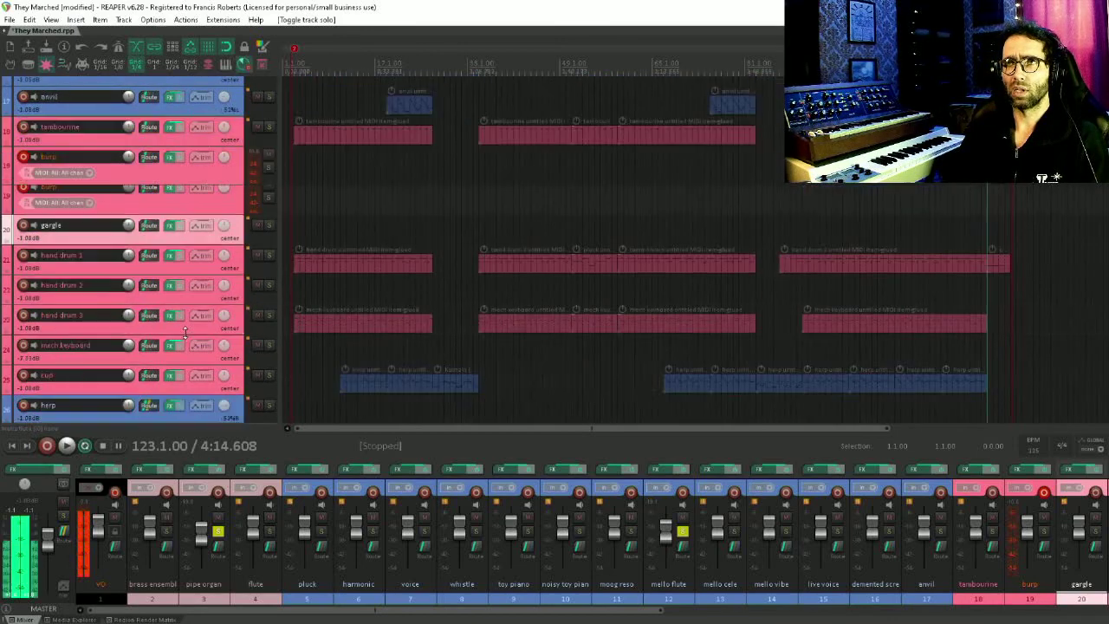
{"action": "scroll", "coordinate": [185, 334], "scroll_direction": "up", "scroll_amount": 10}
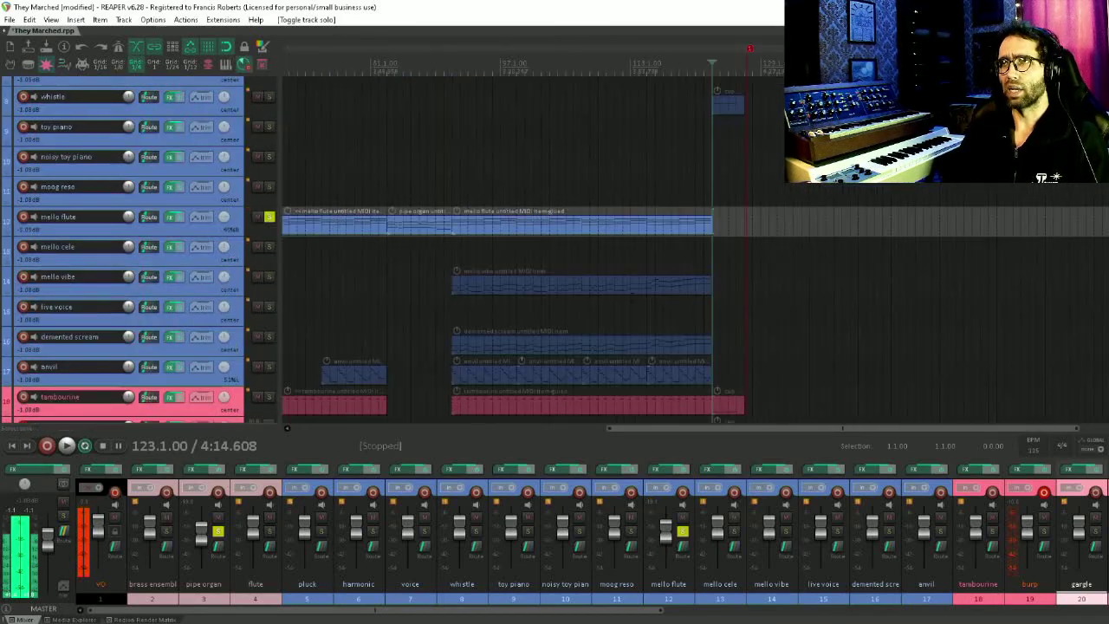
{"action": "left_click_drag", "start_coordinate": [487, 306], "coordinate": [579, 278]}
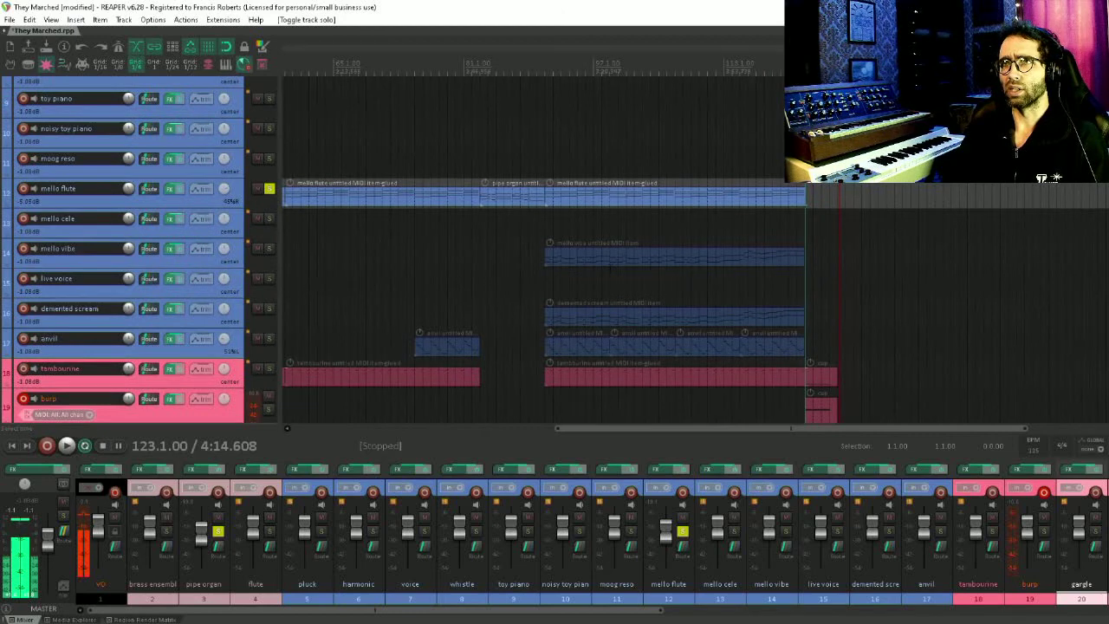
{"action": "scroll", "coordinate": [533, 252], "scroll_direction": "down", "scroll_amount": 3}
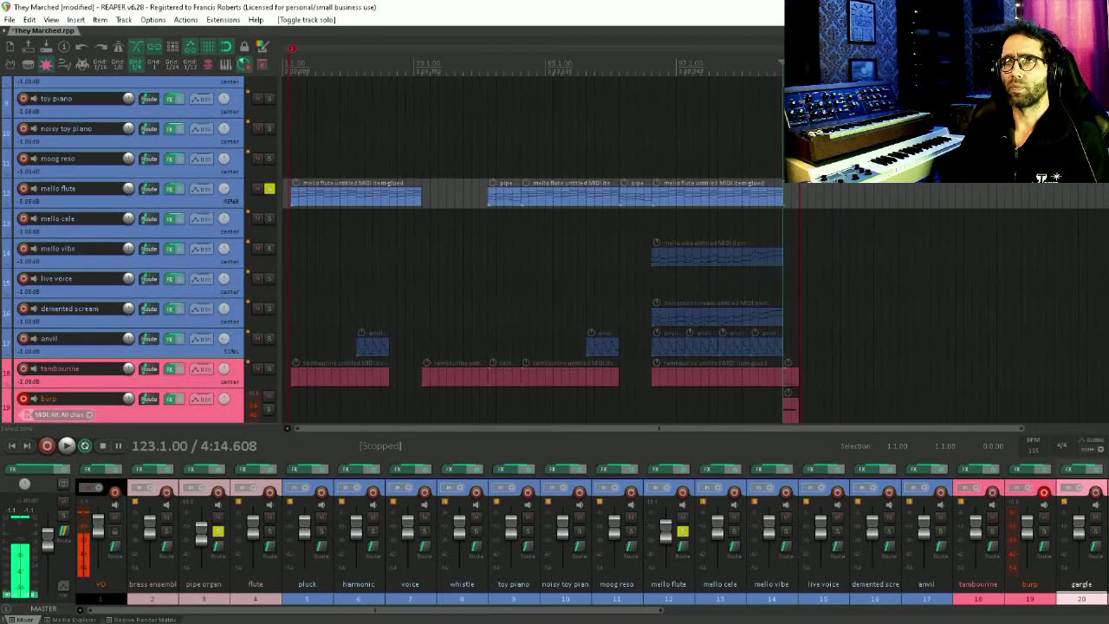
Play the project from the beginning with the pipe organ and mello flute soloed
{"action": "key", "text": "space"}
{"action": "key", "text": "space"}
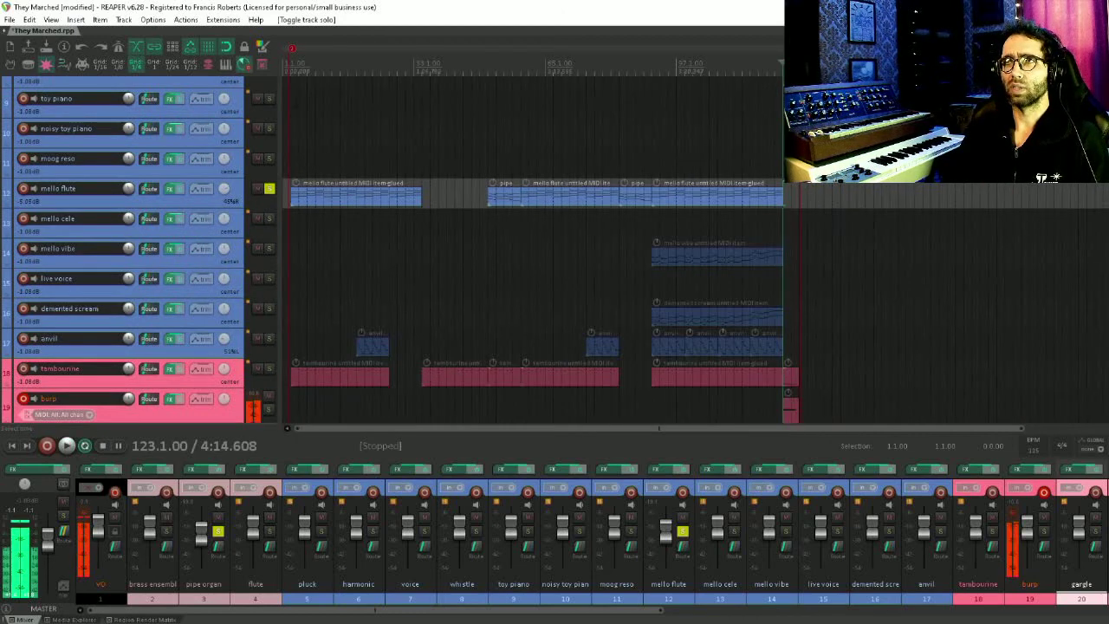
{"action": "left_click", "coordinate": [291, 52]}
{"action": "key", "text": "space"}
{"action": "left_click_drag", "start_coordinate": [367, 209], "coordinate": [366, 411]}
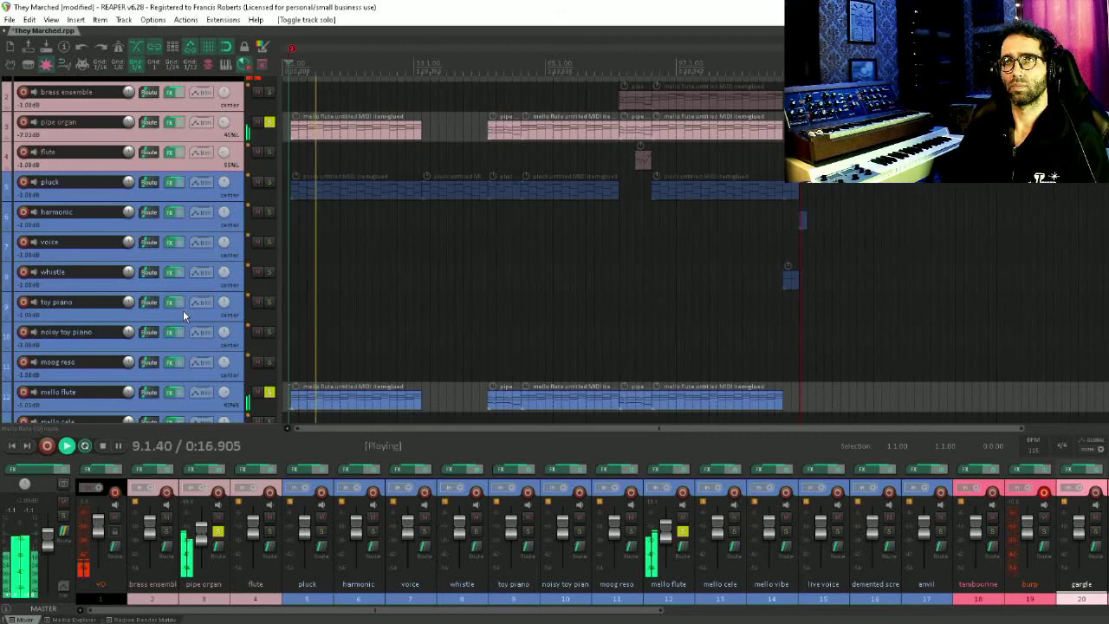
Select the pluck track and solo it during playback
{"action": "left_click", "coordinate": [187, 180]}
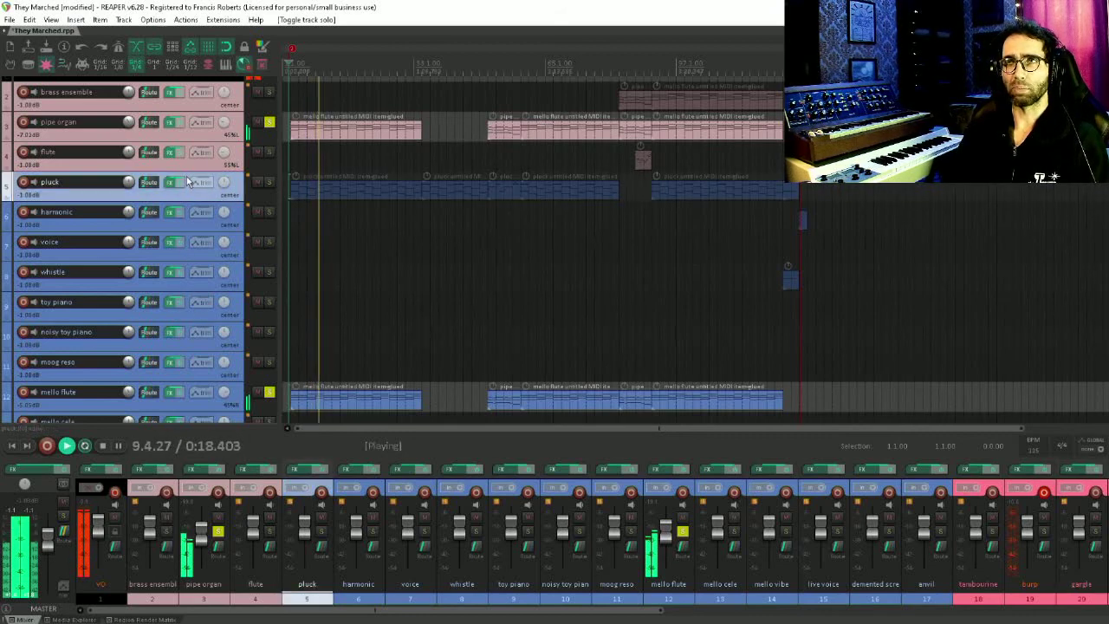
{"action": "left_click", "coordinate": [269, 184]}
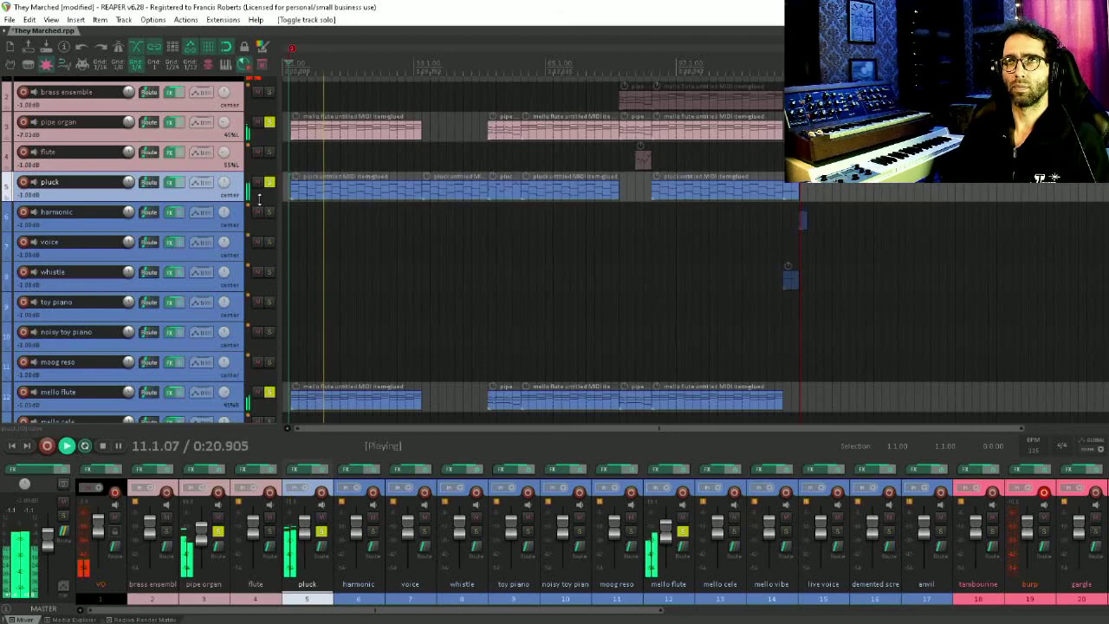
Browse down the track list and solo the harp track as well
{"action": "scroll", "coordinate": [158, 282], "scroll_direction": "down", "scroll_amount": 5}
{"action": "scroll", "coordinate": [158, 283], "scroll_direction": "down", "scroll_amount": 5}
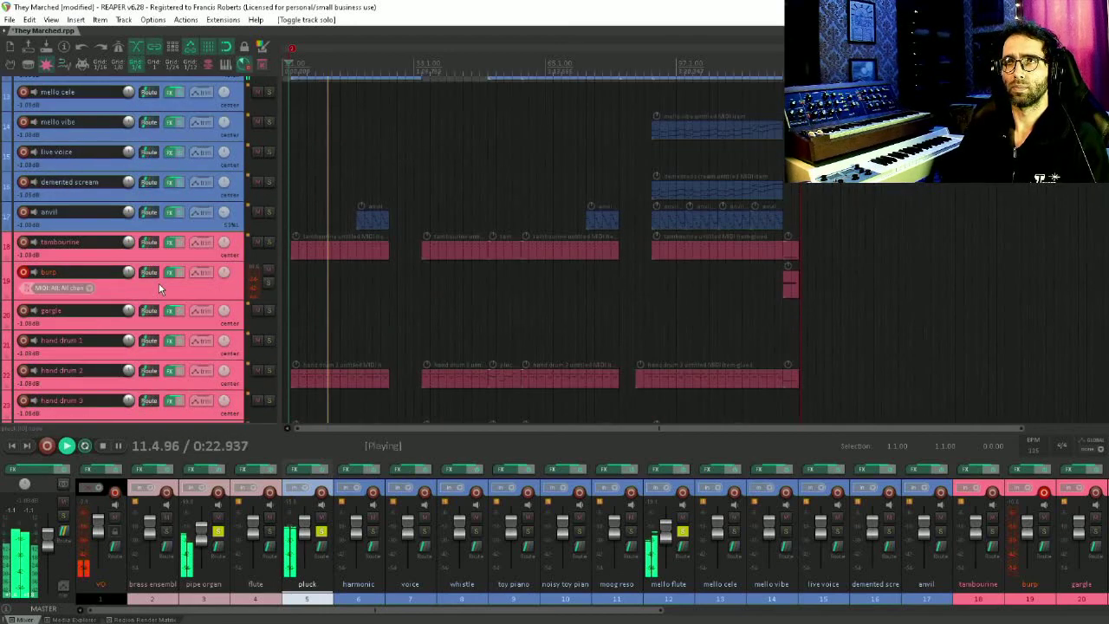
{"action": "scroll", "coordinate": [158, 283], "scroll_direction": "down", "scroll_amount": 8}
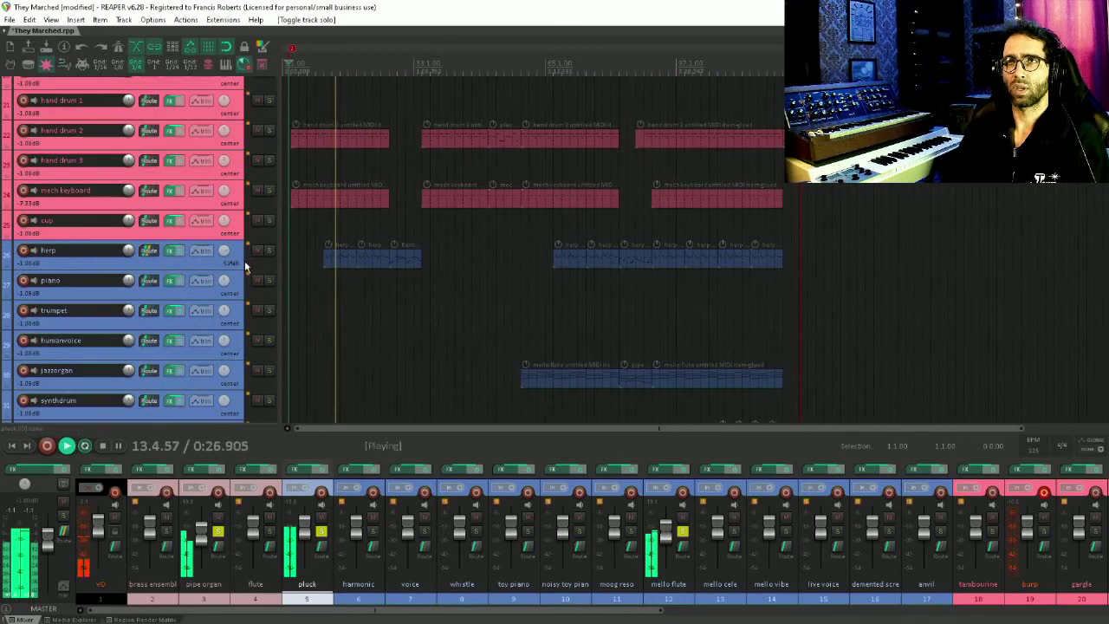
{"action": "scroll", "coordinate": [243, 259], "scroll_direction": "up", "scroll_amount": 5}
{"action": "scroll", "coordinate": [240, 259], "scroll_direction": "down", "scroll_amount": 1}
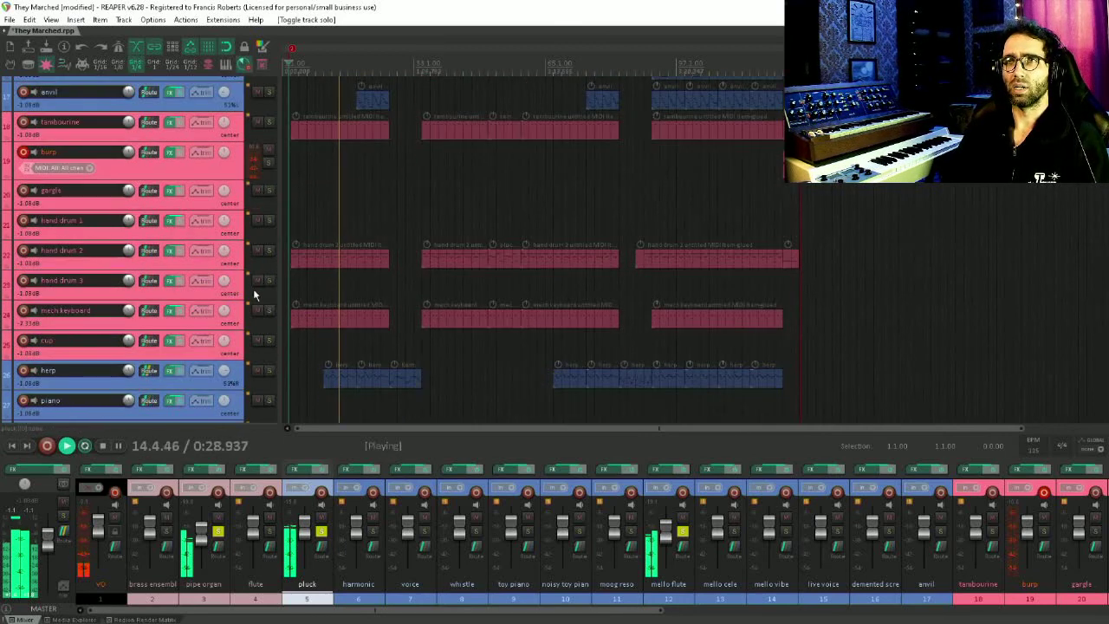
{"action": "left_click", "coordinate": [273, 370]}
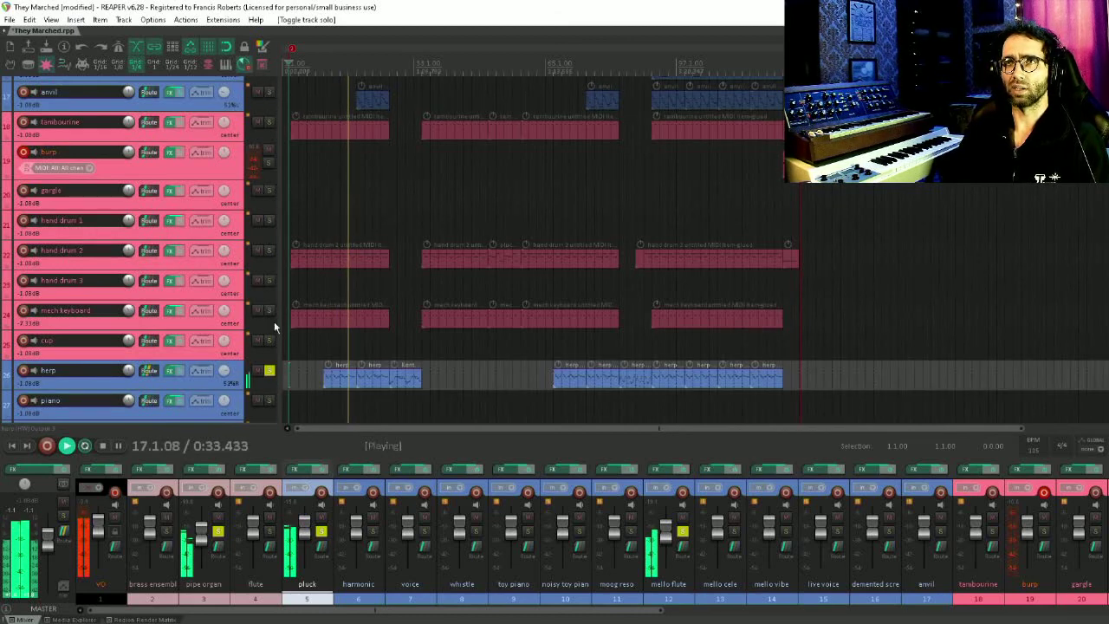
Solo the anvil track and briefly open its first MIDI item in the MIDI editor, then close it
{"action": "left_click", "coordinate": [270, 90]}
{"action": "scroll", "coordinate": [137, 136], "scroll_direction": "up", "scroll_amount": 3}
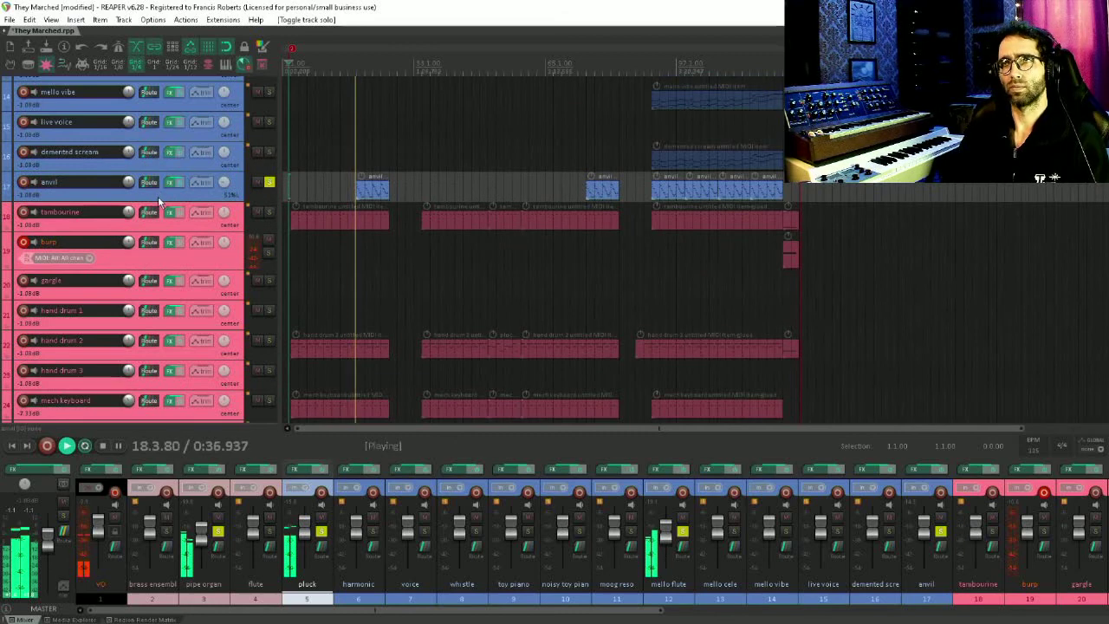
{"action": "double_click", "coordinate": [385, 189]}
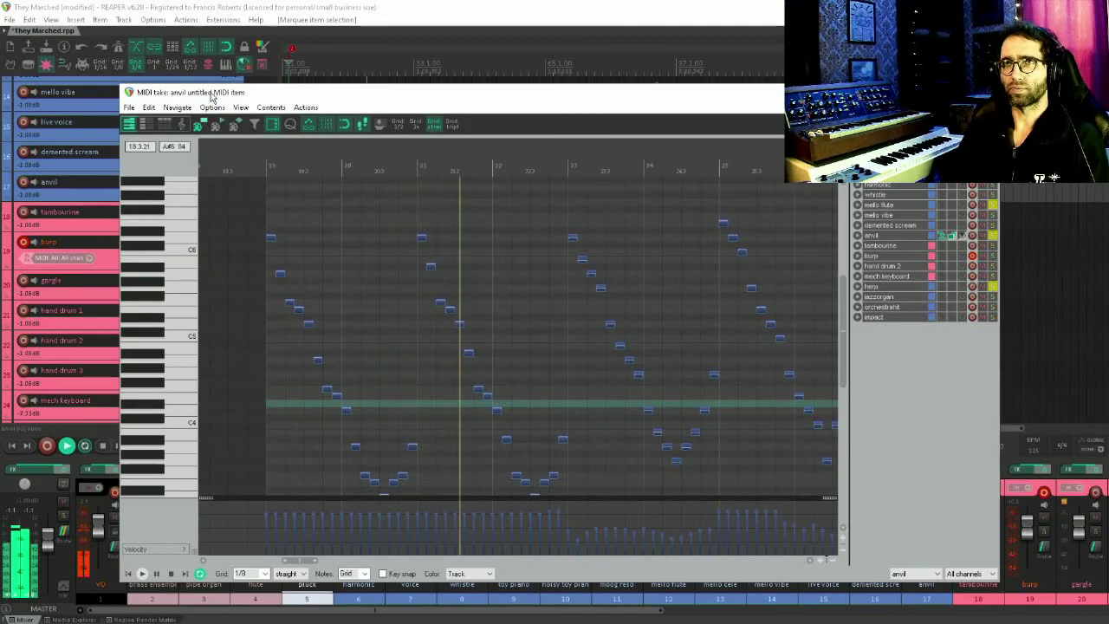
{"action": "left_click_drag", "start_coordinate": [213, 93], "coordinate": [247, 137]}
{"action": "key", "text": "Escape"}
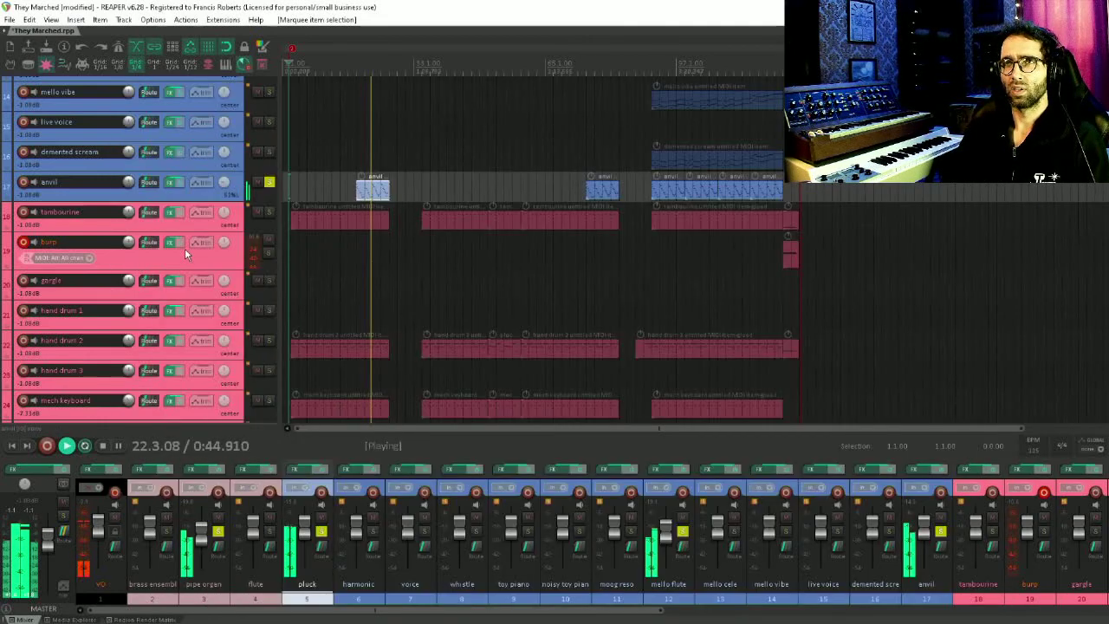
Stop playback and unsolo all tracks
{"action": "scroll", "coordinate": [184, 251], "scroll_direction": "down", "scroll_amount": 5}
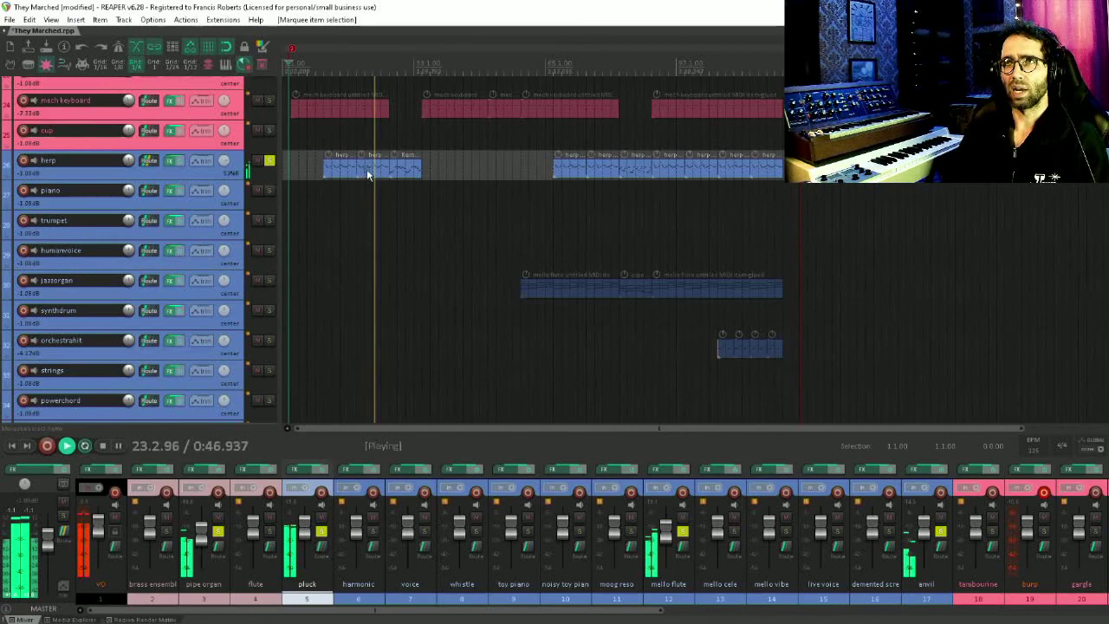
{"action": "key", "text": "space"}
{"action": "scroll", "coordinate": [537, 251], "scroll_direction": "up", "scroll_amount": 1}
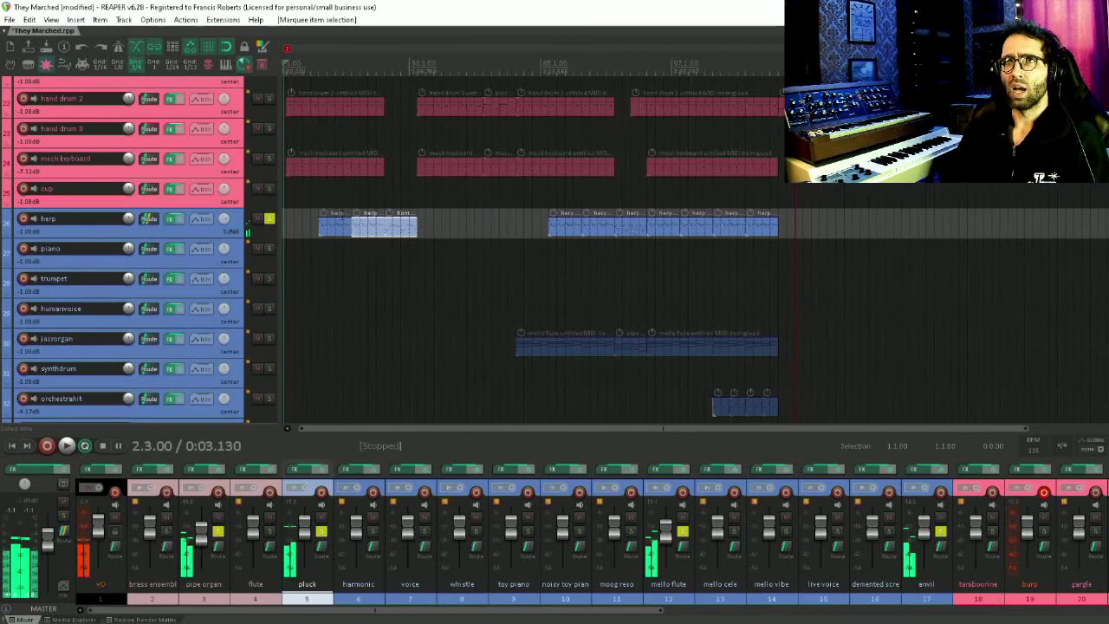
{"action": "left_click", "coordinate": [269, 219]}
Switch record arming from the burp track to the anvil track and make the anvil track taller
{"action": "scroll", "coordinate": [232, 249], "scroll_direction": "up", "scroll_amount": 5}
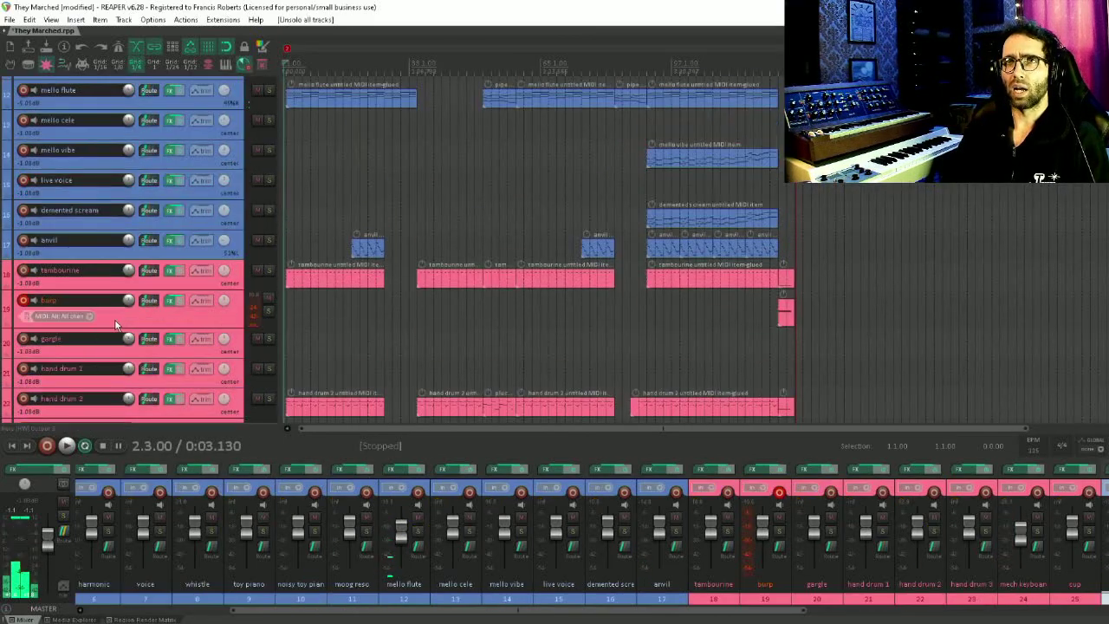
{"action": "left_click", "coordinate": [26, 301]}
{"action": "left_click", "coordinate": [23, 240]}
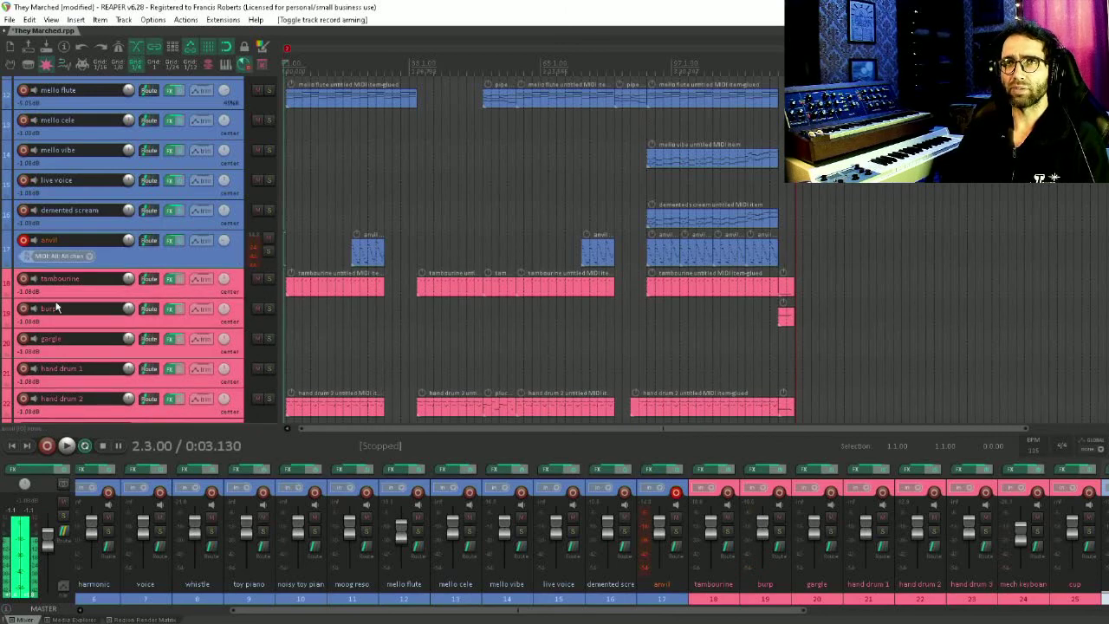
{"action": "left_click_drag", "start_coordinate": [154, 267], "coordinate": [153, 305]}
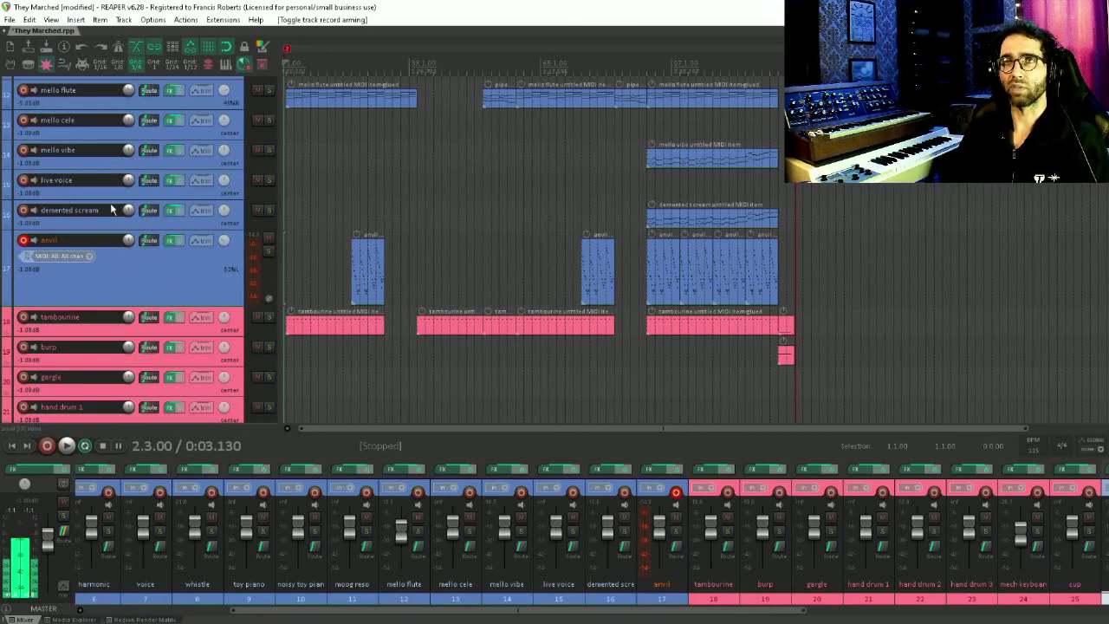
Record-arm the mello flute track and enlarge its track height
{"action": "scroll", "coordinate": [149, 222], "scroll_direction": "up", "scroll_amount": 3}
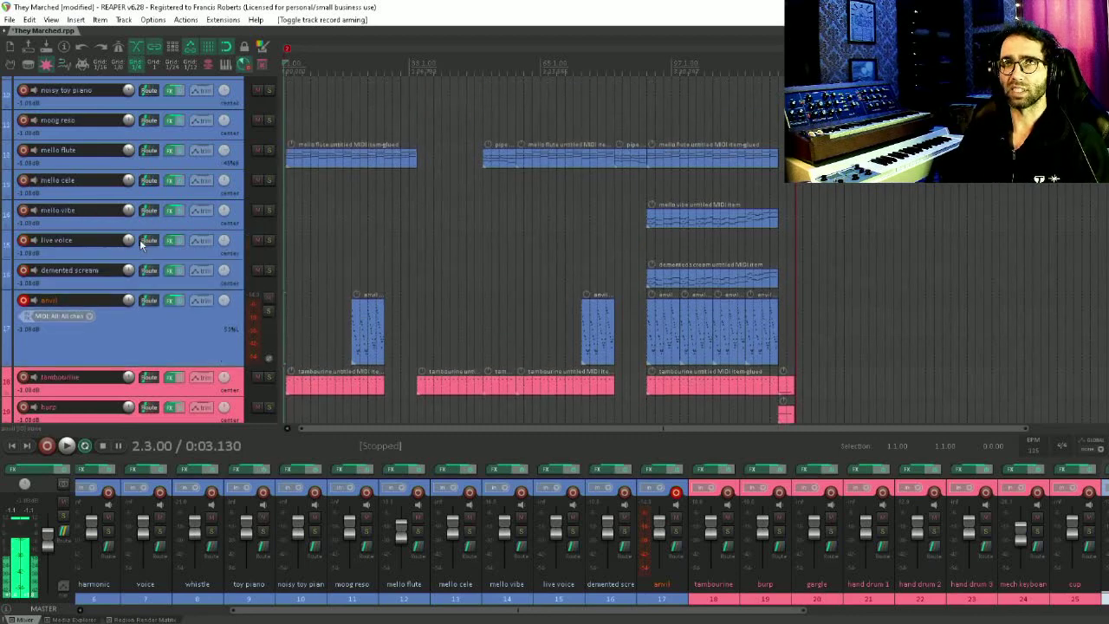
{"action": "scroll", "coordinate": [26, 266], "scroll_direction": "up", "scroll_amount": 2}
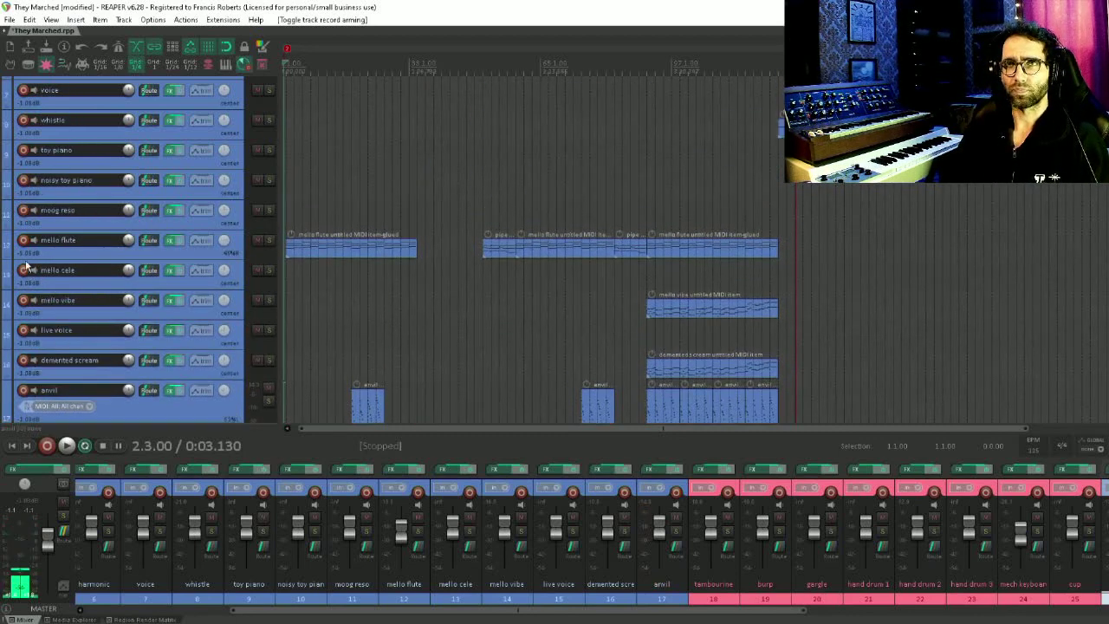
{"action": "left_click", "coordinate": [22, 240]}
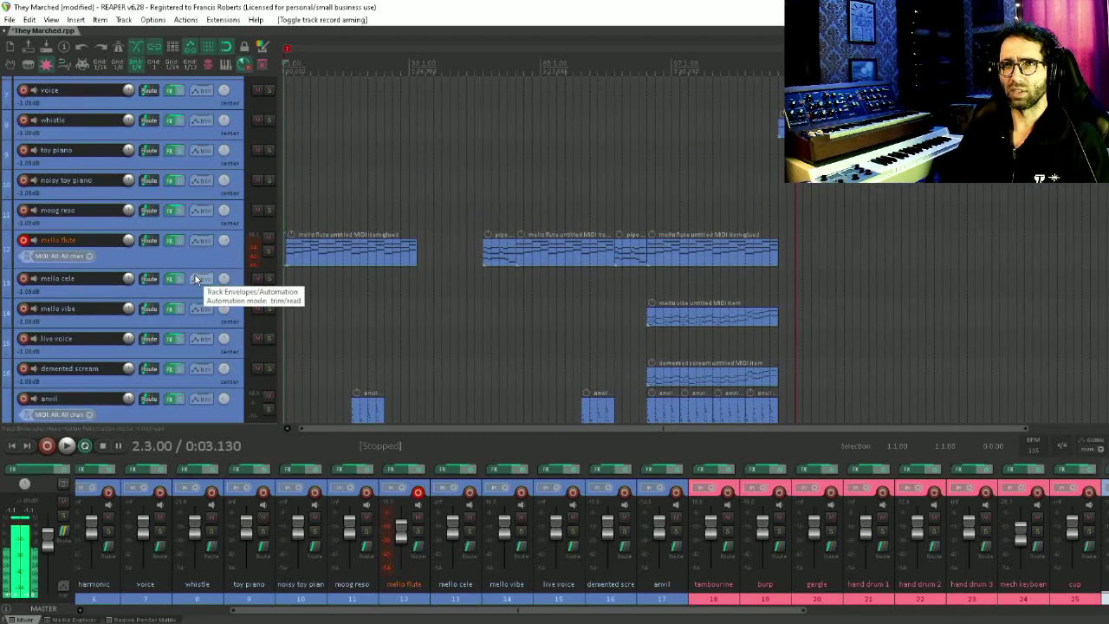
{"action": "left_click_drag", "start_coordinate": [199, 267], "coordinate": [199, 337]}
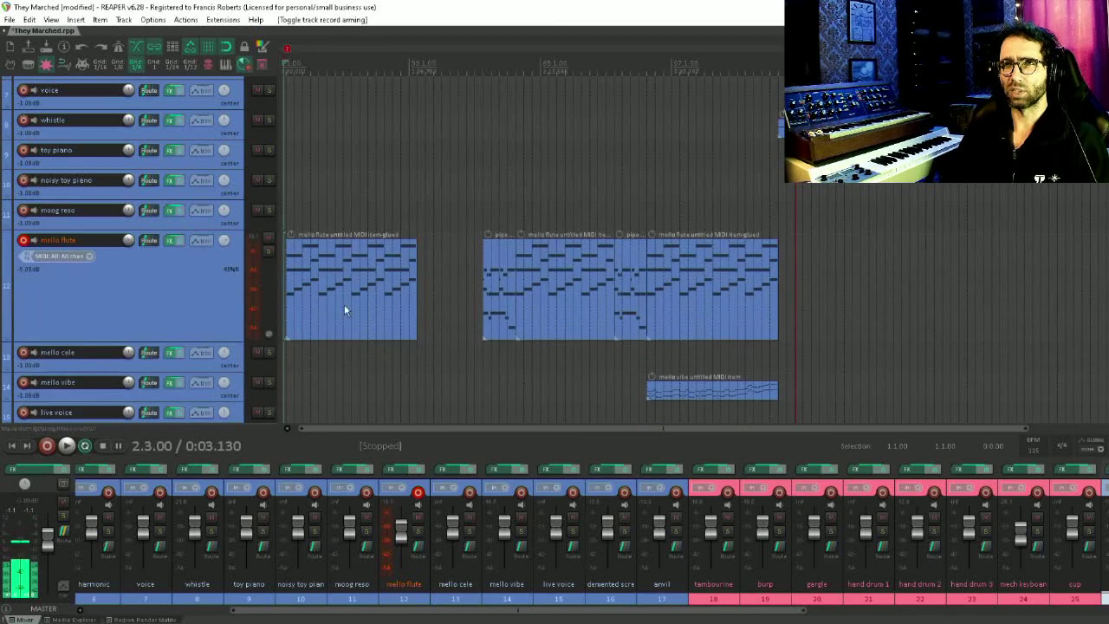
Open the mello flute track's Kontakt instrument and inspect its edit view, sample loop and effect settings
{"action": "scroll", "coordinate": [344, 304], "scroll_direction": "up", "scroll_amount": 4}
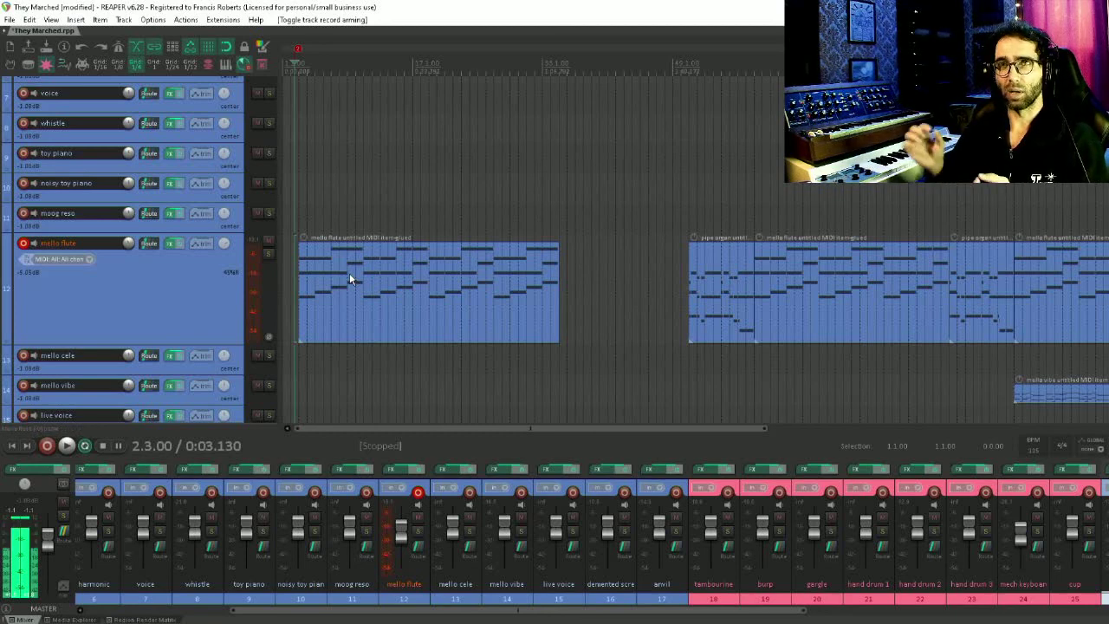
{"action": "left_click", "coordinate": [173, 242]}
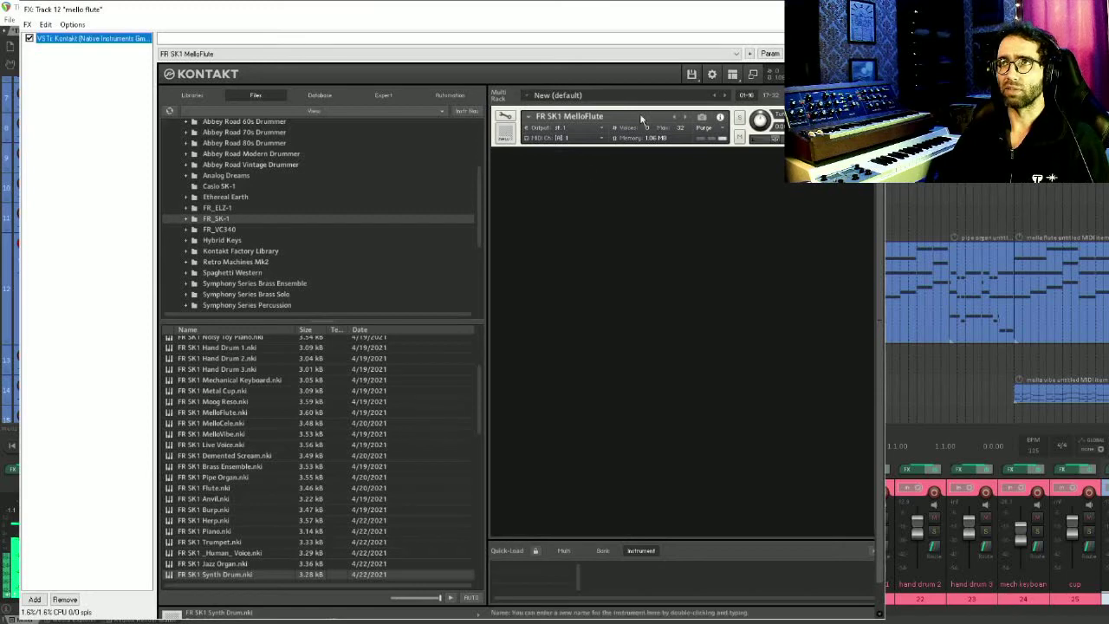
{"action": "left_click", "coordinate": [505, 122]}
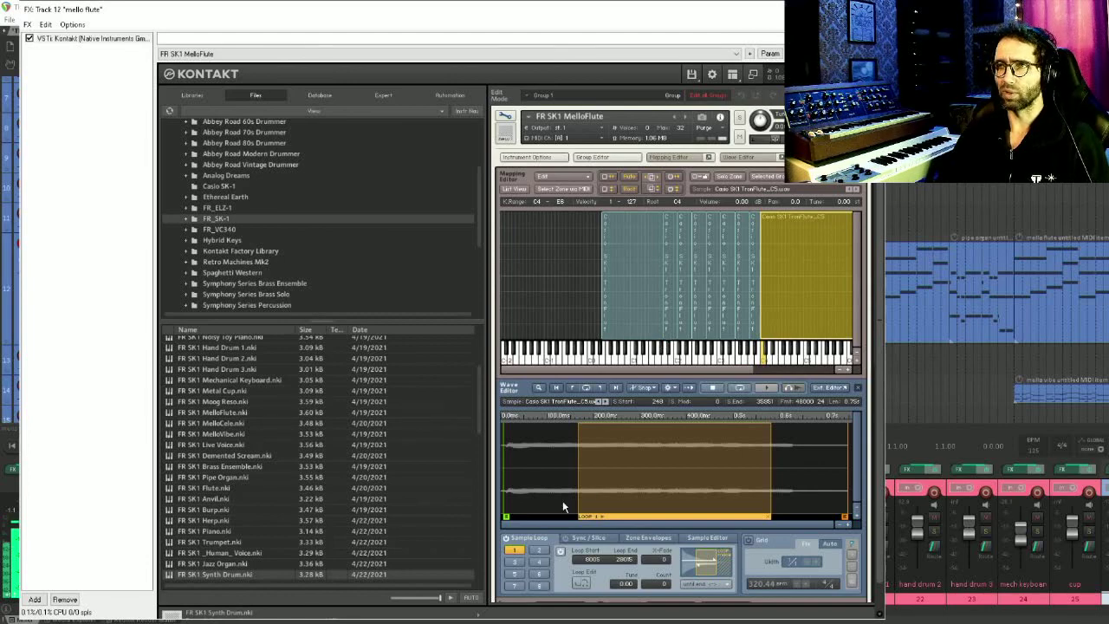
{"action": "scroll", "coordinate": [578, 533], "scroll_direction": "down", "scroll_amount": 1}
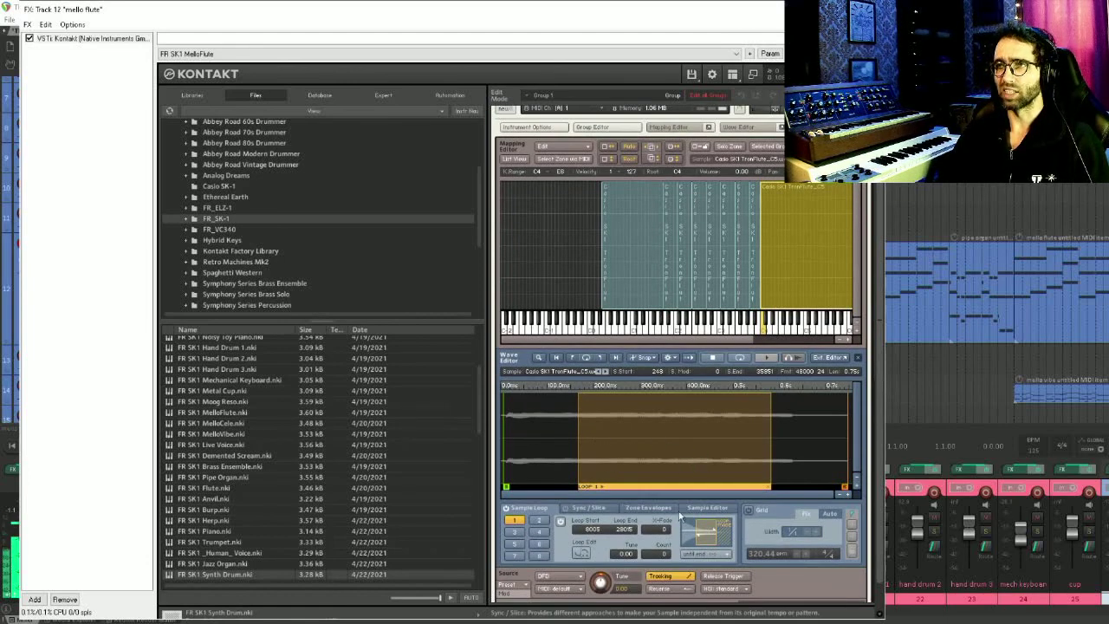
{"action": "scroll", "coordinate": [680, 515], "scroll_direction": "down", "scroll_amount": 7}
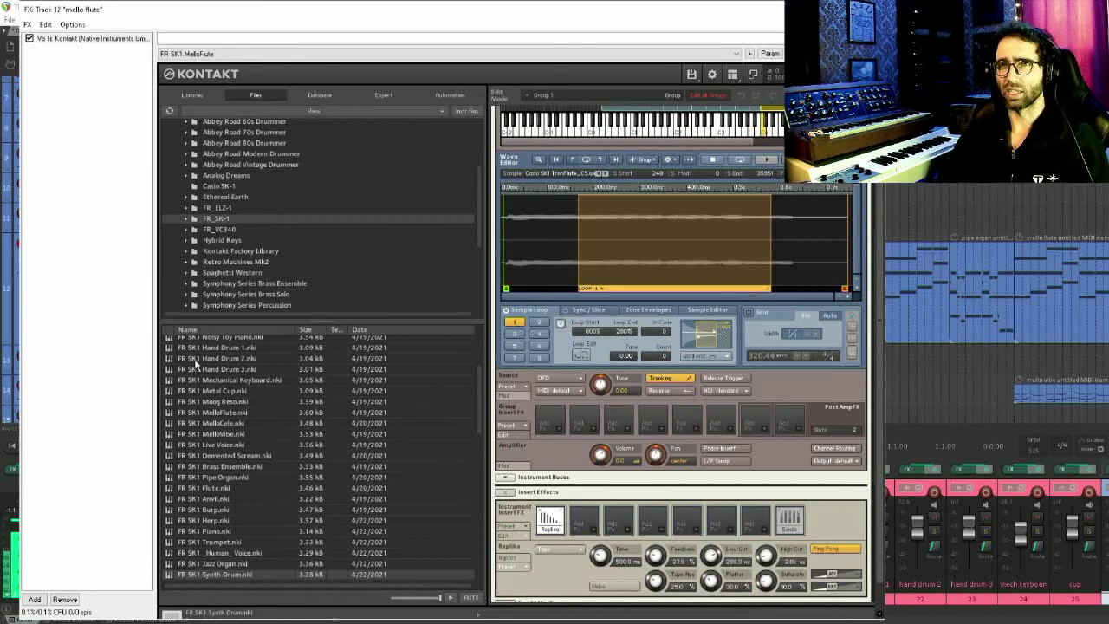
{"action": "left_click", "coordinate": [78, 370]}
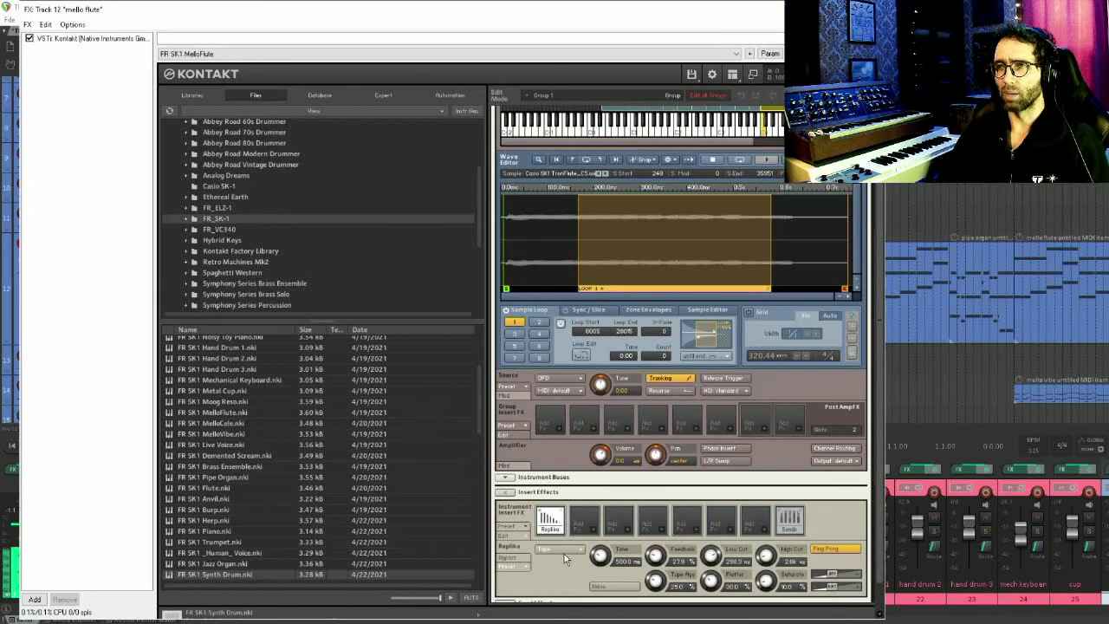
{"action": "scroll", "coordinate": [564, 553], "scroll_direction": "down", "scroll_amount": 3}
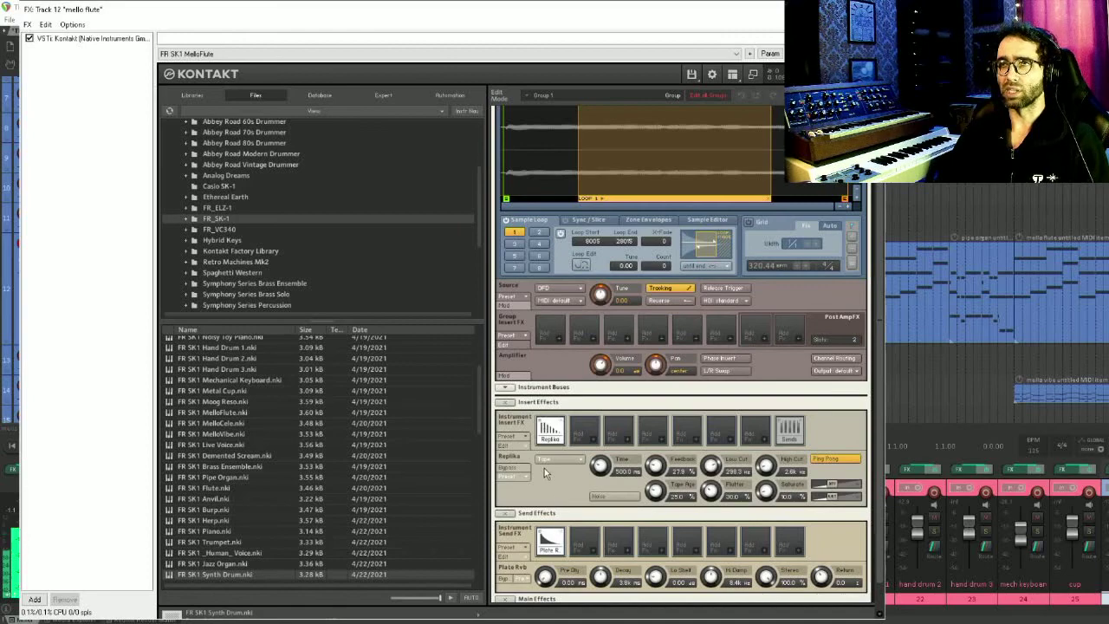
{"action": "scroll", "coordinate": [582, 530], "scroll_direction": "down", "scroll_amount": 2}
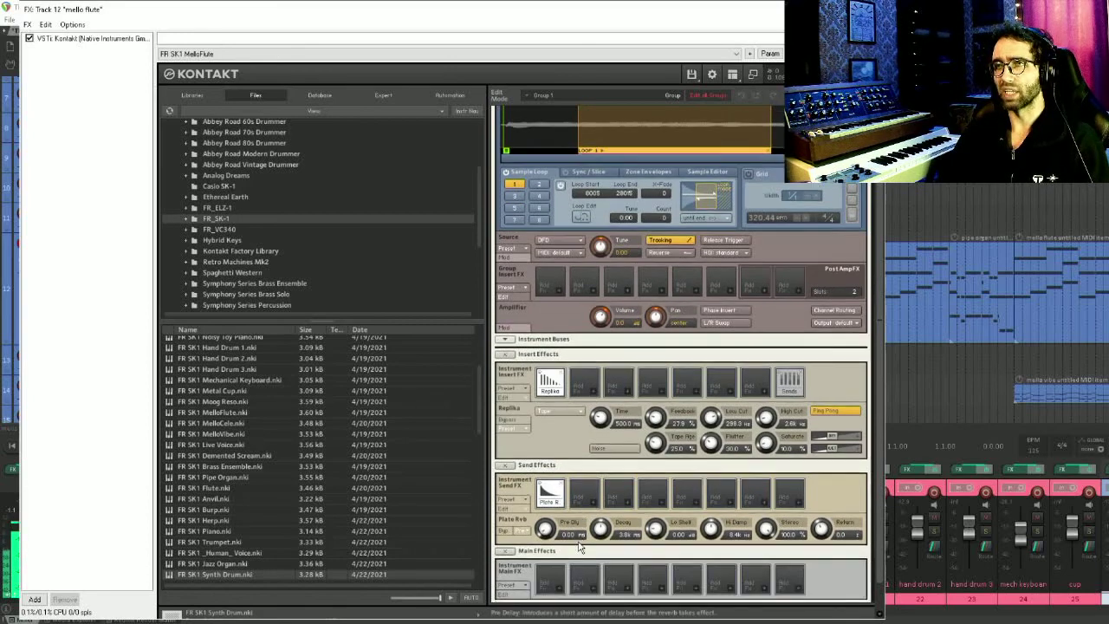
{"action": "scroll", "coordinate": [581, 547], "scroll_direction": "down", "scroll_amount": 3}
{"action": "key", "text": "Escape"}
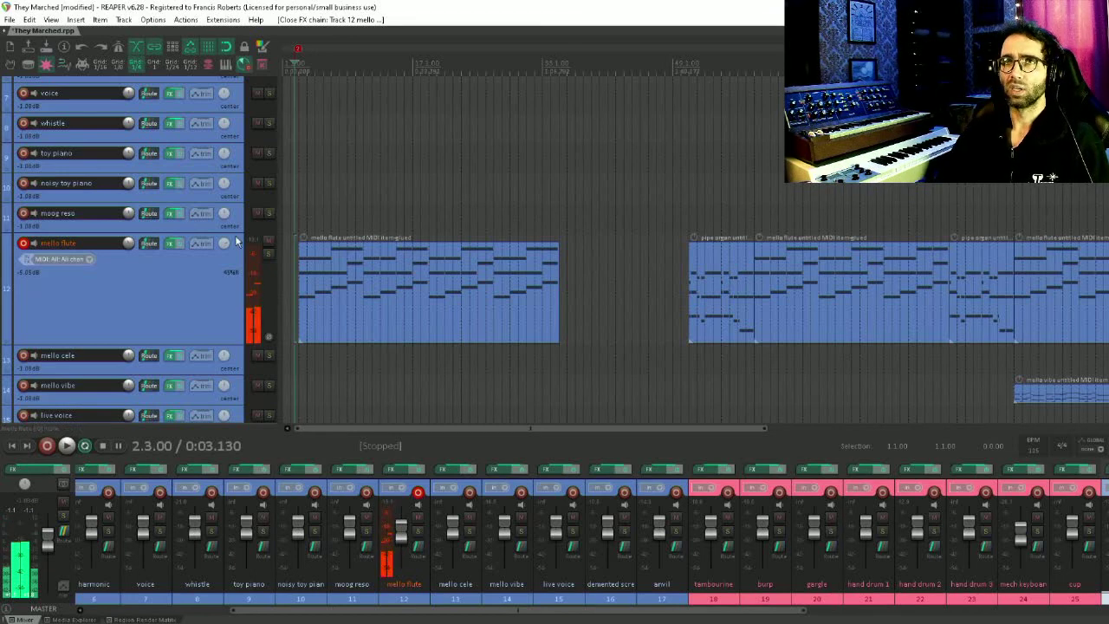
Solo and record-arm the pipe organ track
{"action": "scroll", "coordinate": [144, 275], "scroll_direction": "up", "scroll_amount": 3}
{"action": "scroll", "coordinate": [145, 276], "scroll_direction": "up", "scroll_amount": 3}
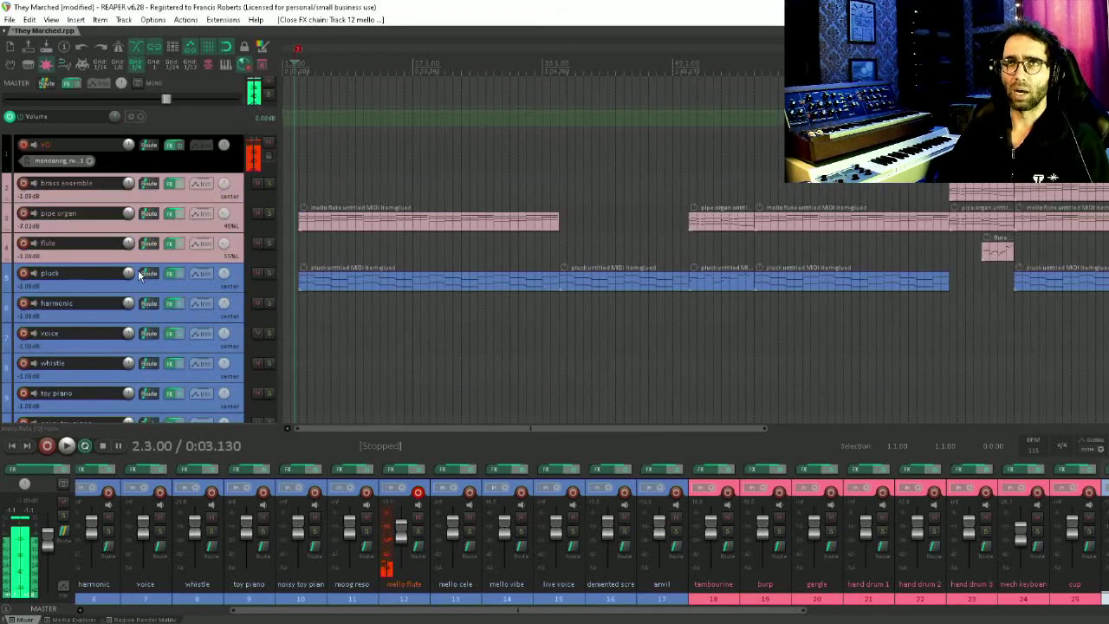
{"action": "left_click", "coordinate": [268, 215]}
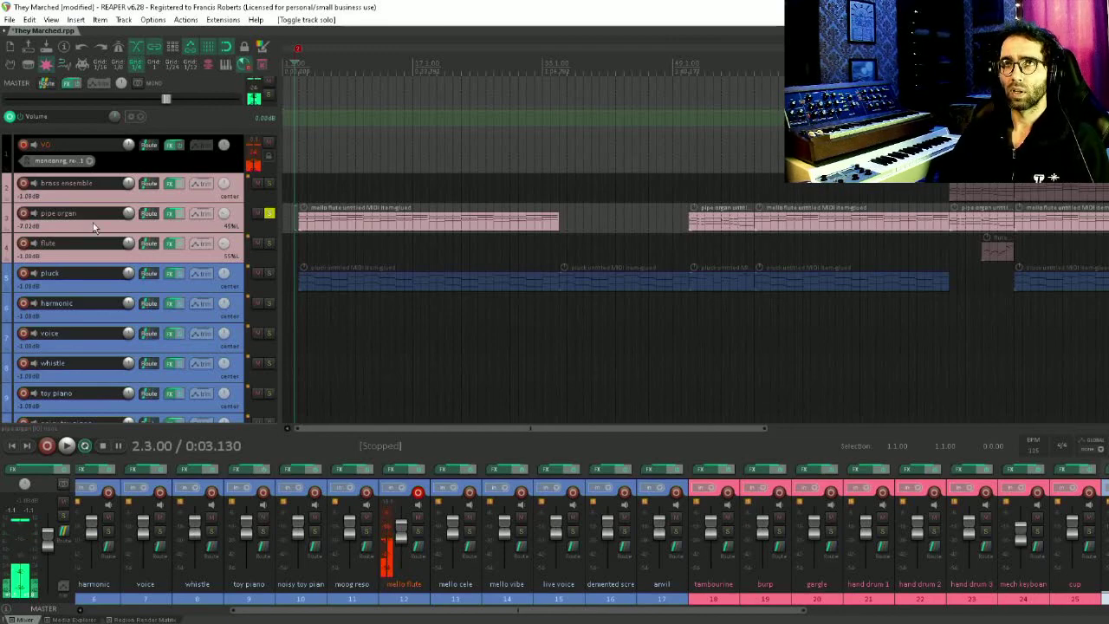
{"action": "left_click", "coordinate": [22, 215]}
Toggle the pipe organ track's solo off and on, then unsolo all tracks
{"action": "scroll", "coordinate": [75, 270], "scroll_direction": "down", "scroll_amount": 5}
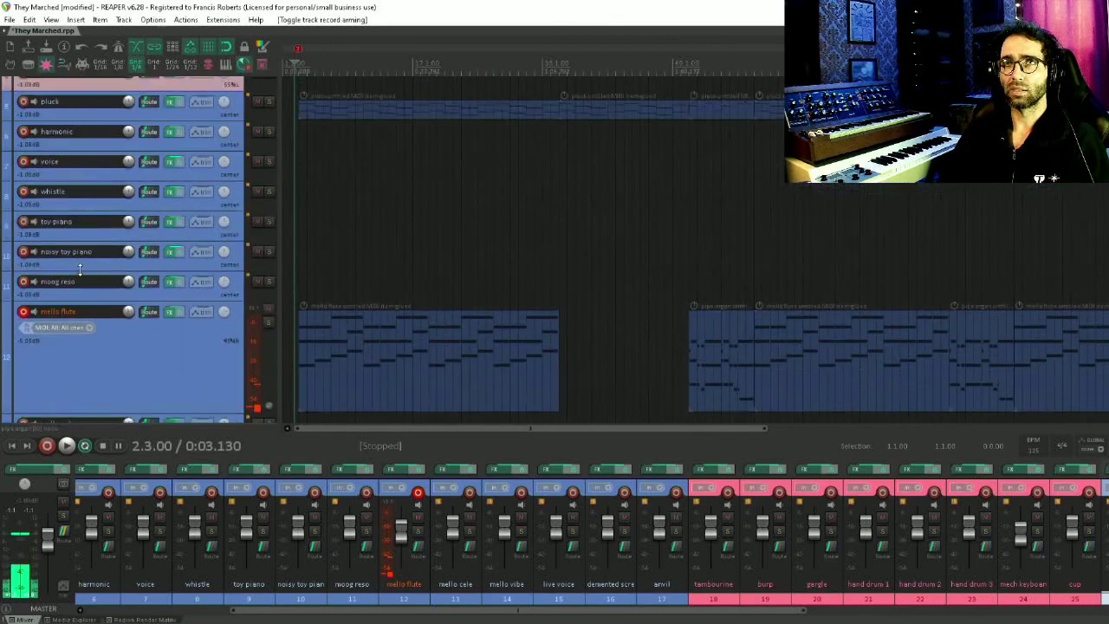
{"action": "scroll", "coordinate": [126, 230], "scroll_direction": "up", "scroll_amount": 5}
{"action": "left_click", "coordinate": [268, 227]}
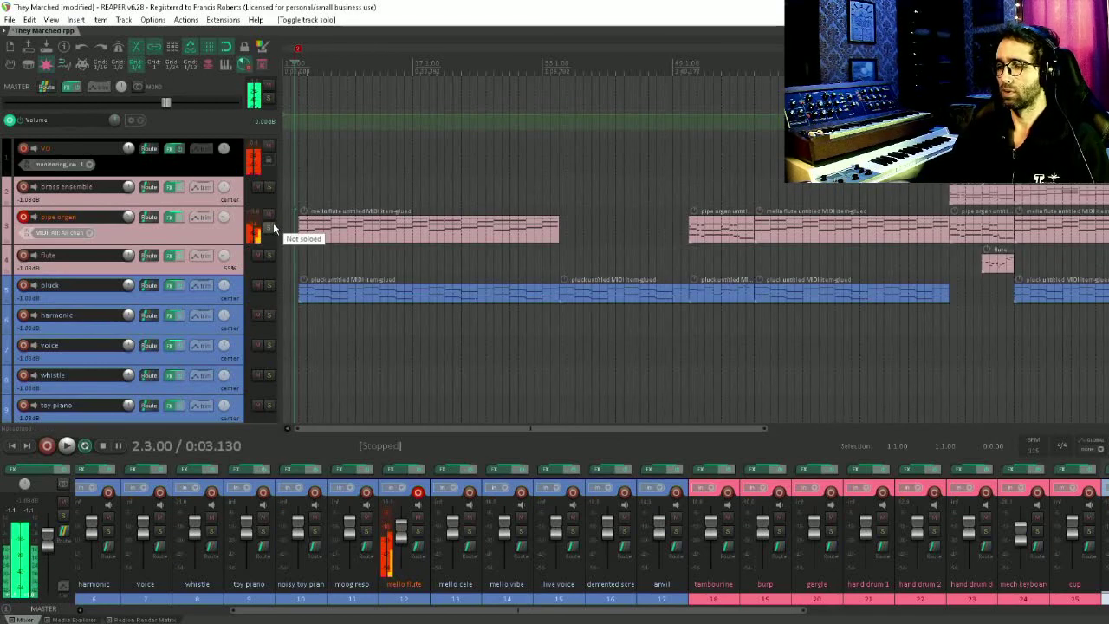
{"action": "left_click", "coordinate": [269, 227]}
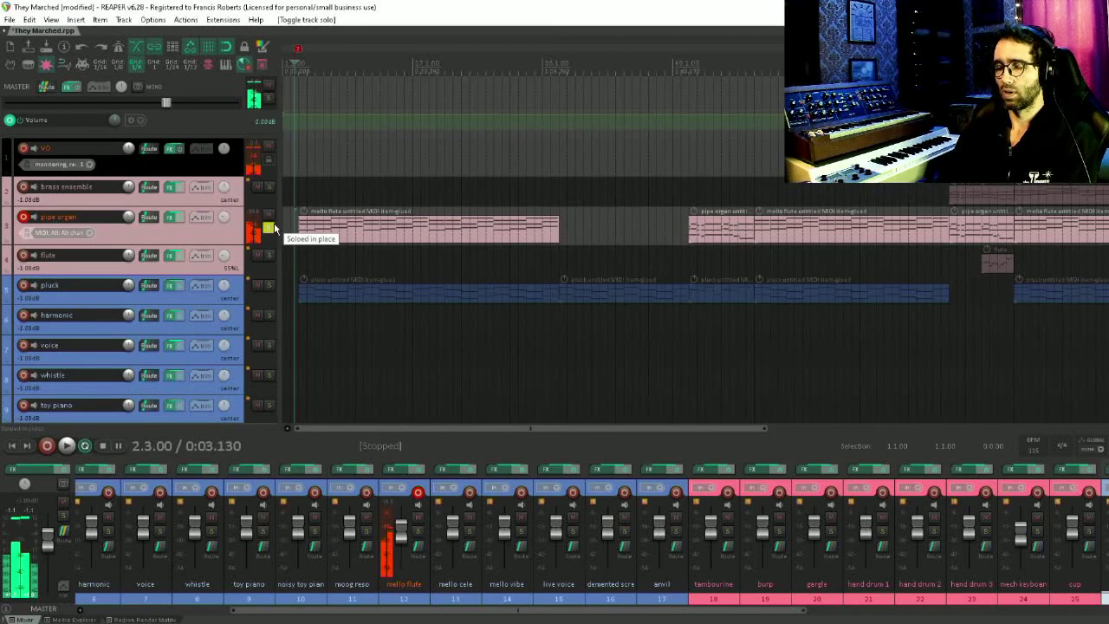
{"action": "left_click", "coordinate": [269, 227]}
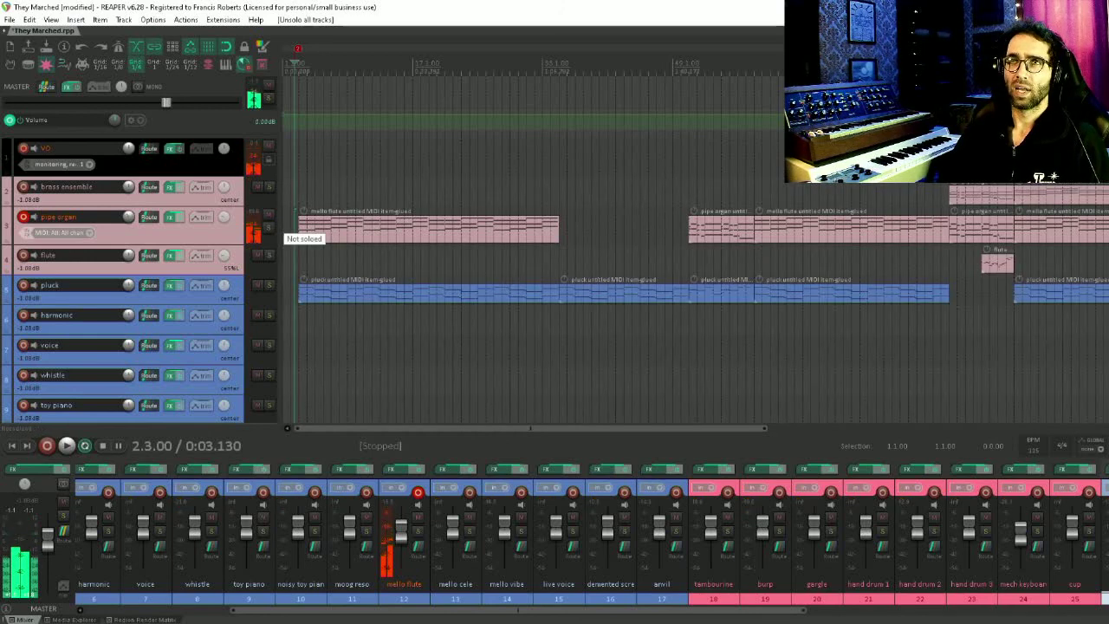
Move record arming from the pipe organ track back to the mello flute track
{"action": "left_click", "coordinate": [24, 218]}
{"action": "scroll", "coordinate": [25, 217], "scroll_direction": "down", "scroll_amount": 4}
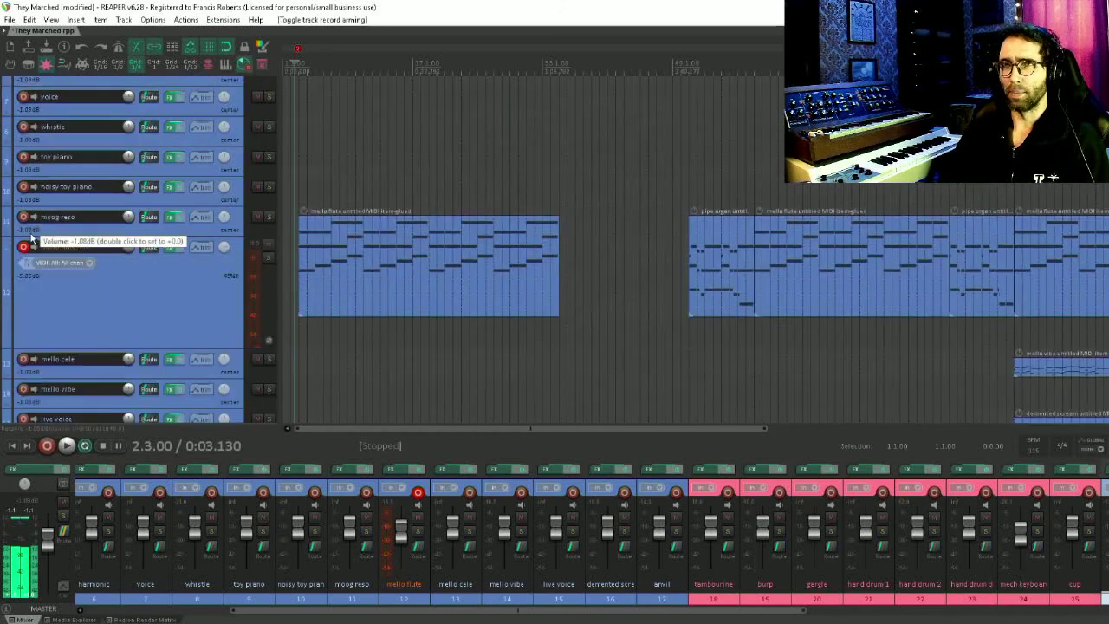
{"action": "left_click", "coordinate": [24, 217]}
{"action": "scroll", "coordinate": [42, 271], "scroll_direction": "down", "scroll_amount": 2}
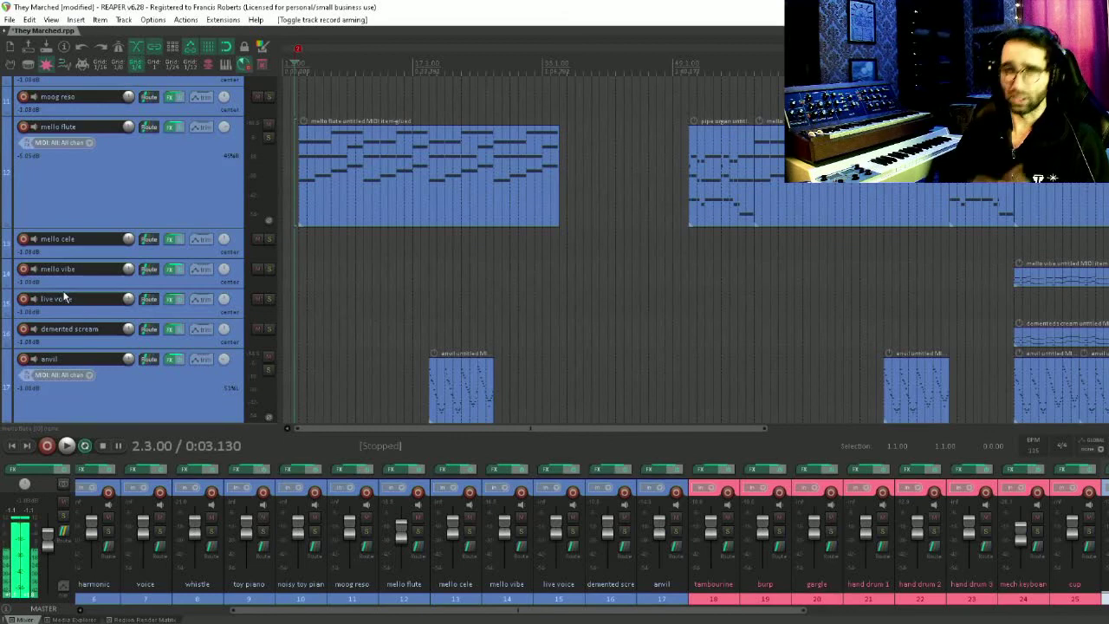
Scroll through the track list to review the drum, percussion and instrument tracks below the mello flute
{"action": "scroll", "coordinate": [63, 296], "scroll_direction": "down", "scroll_amount": 3}
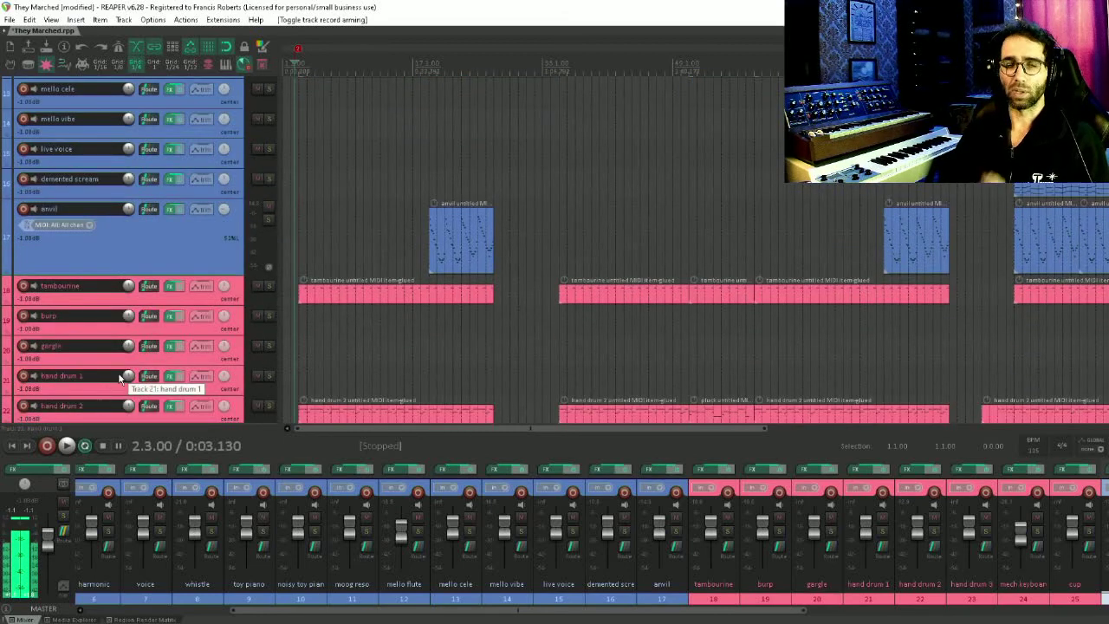
{"action": "scroll", "coordinate": [179, 322], "scroll_direction": "down", "scroll_amount": 3}
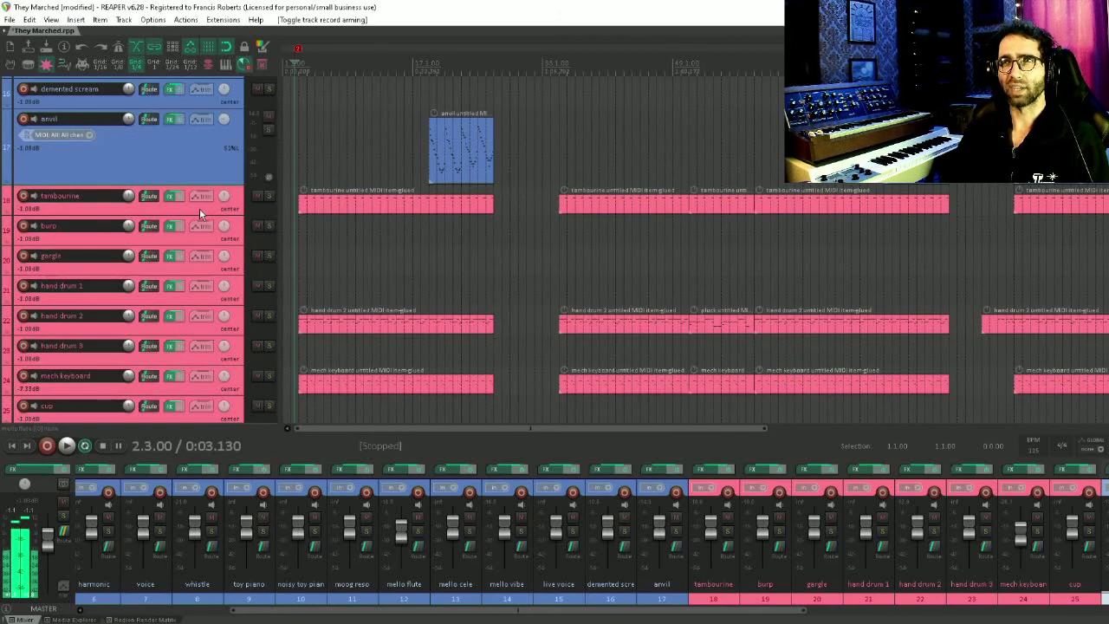
{"action": "scroll", "coordinate": [199, 208], "scroll_direction": "down", "scroll_amount": 1}
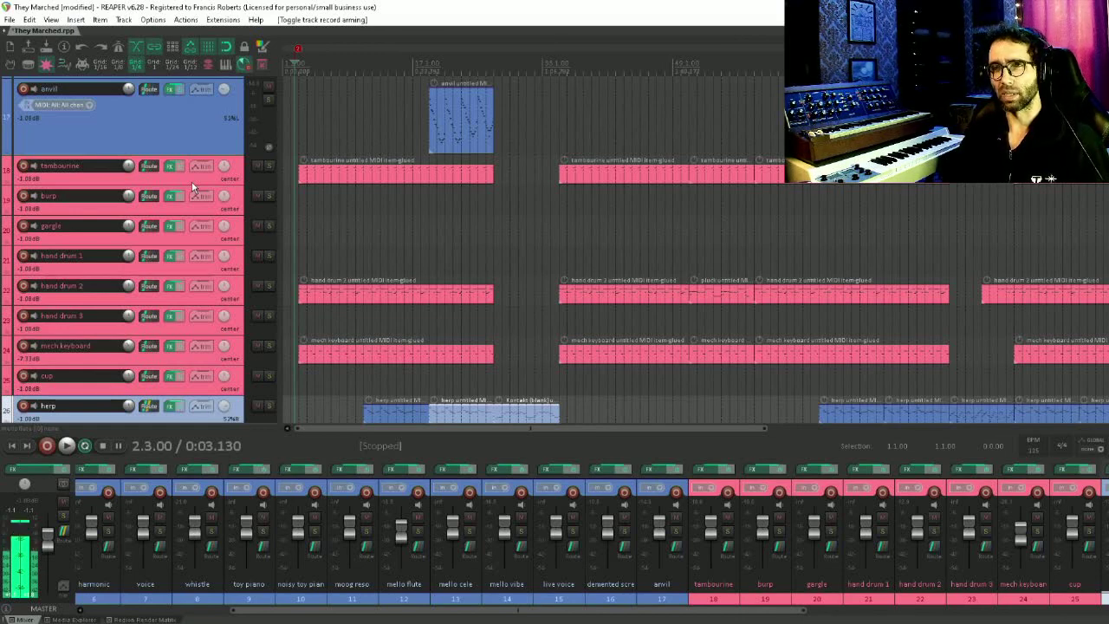
{"action": "scroll", "coordinate": [205, 187], "scroll_direction": "down", "scroll_amount": 1}
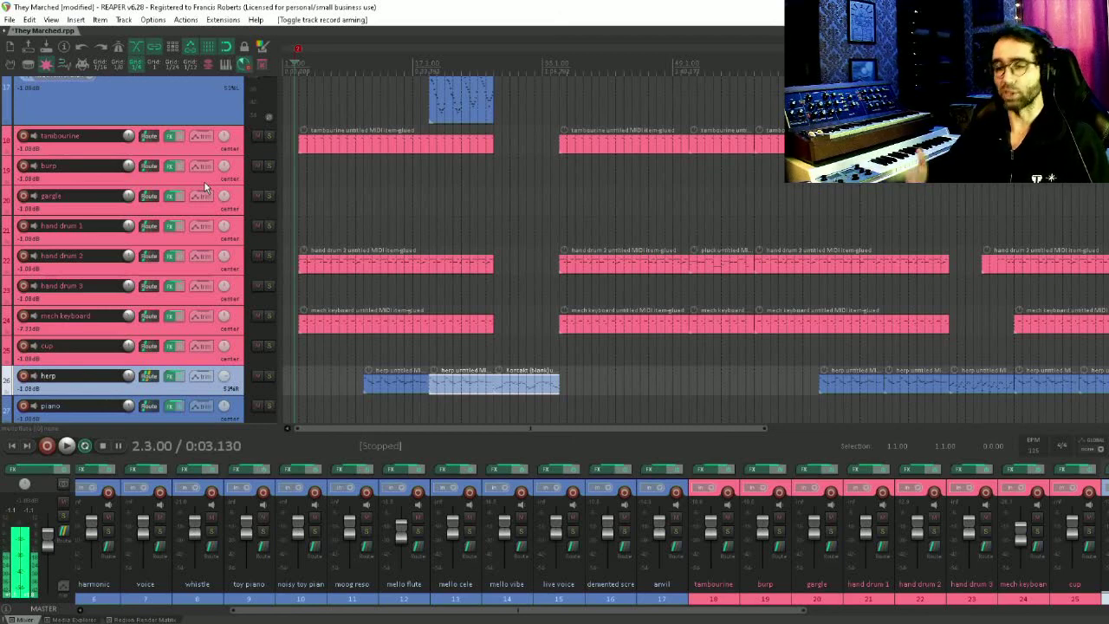
{"action": "scroll", "coordinate": [205, 186], "scroll_direction": "down", "scroll_amount": 2}
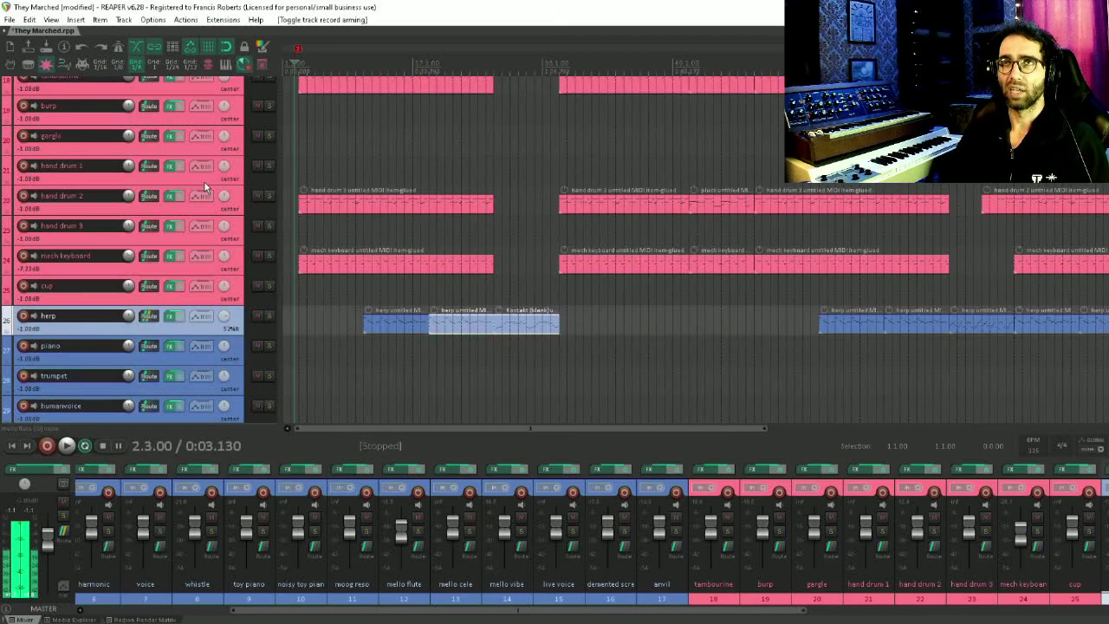
{"action": "scroll", "coordinate": [206, 186], "scroll_direction": "up", "scroll_amount": 4}
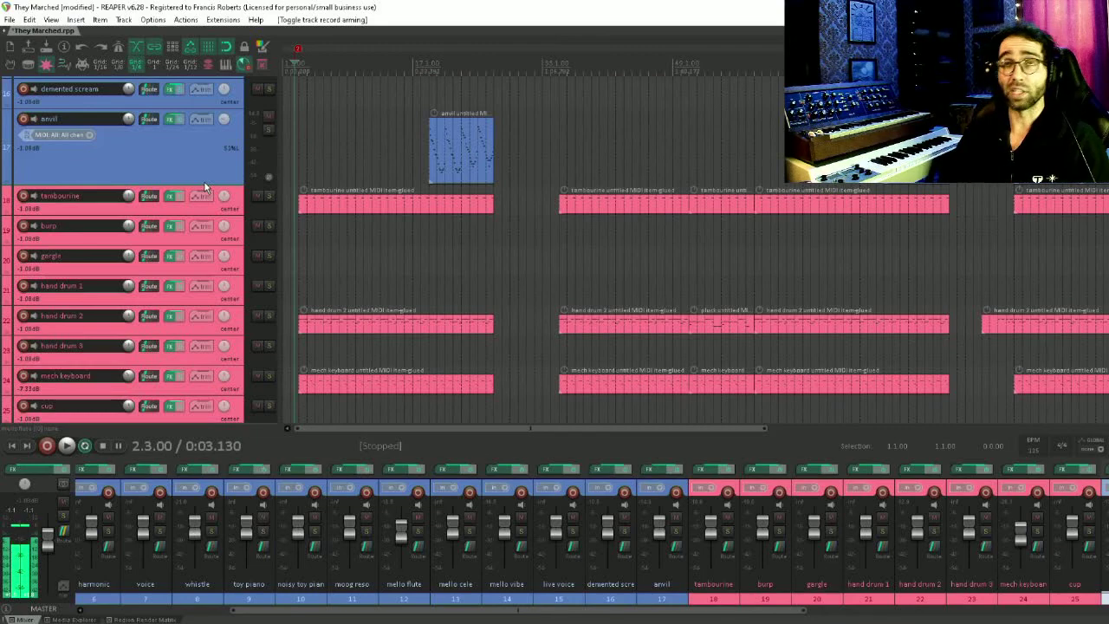
{"action": "scroll", "coordinate": [204, 184], "scroll_direction": "up", "scroll_amount": 6}
{"action": "scroll", "coordinate": [203, 181], "scroll_direction": "down", "scroll_amount": 2}
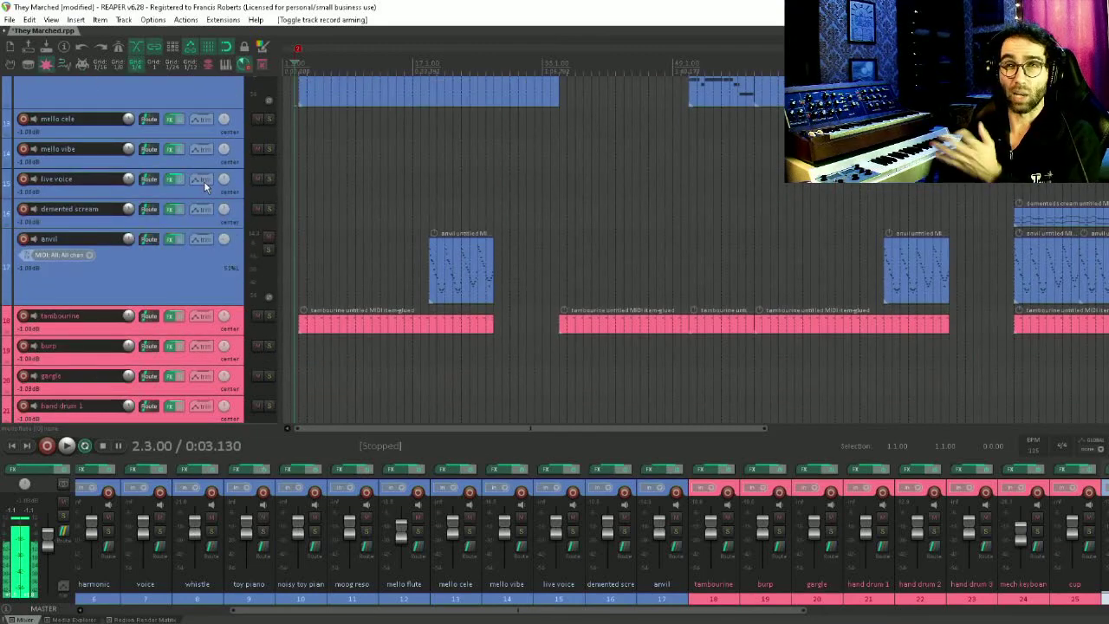
{"action": "scroll", "coordinate": [205, 185], "scroll_direction": "up", "scroll_amount": 5}
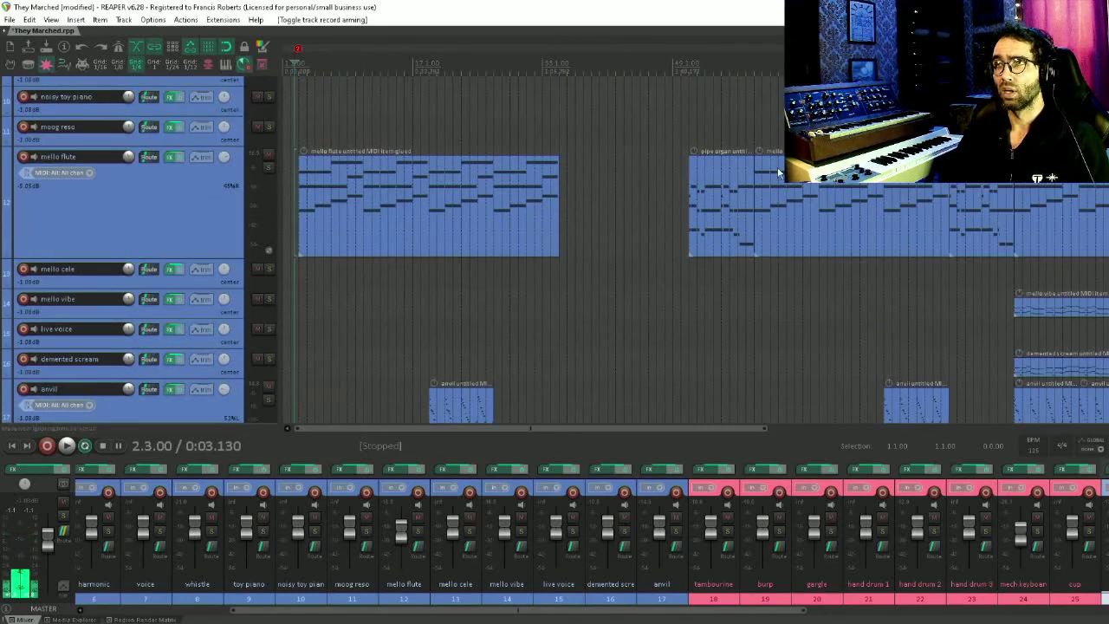
Record-arm the demented scream track
{"action": "left_click_drag", "start_coordinate": [909, 156], "coordinate": [498, 80]}
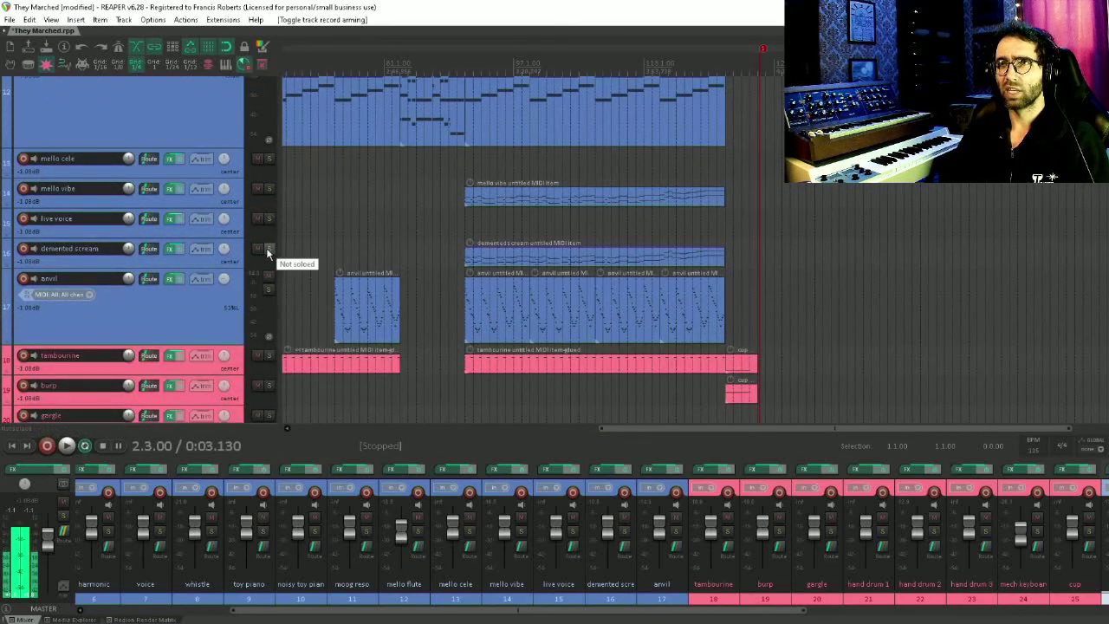
{"action": "left_click", "coordinate": [23, 249]}
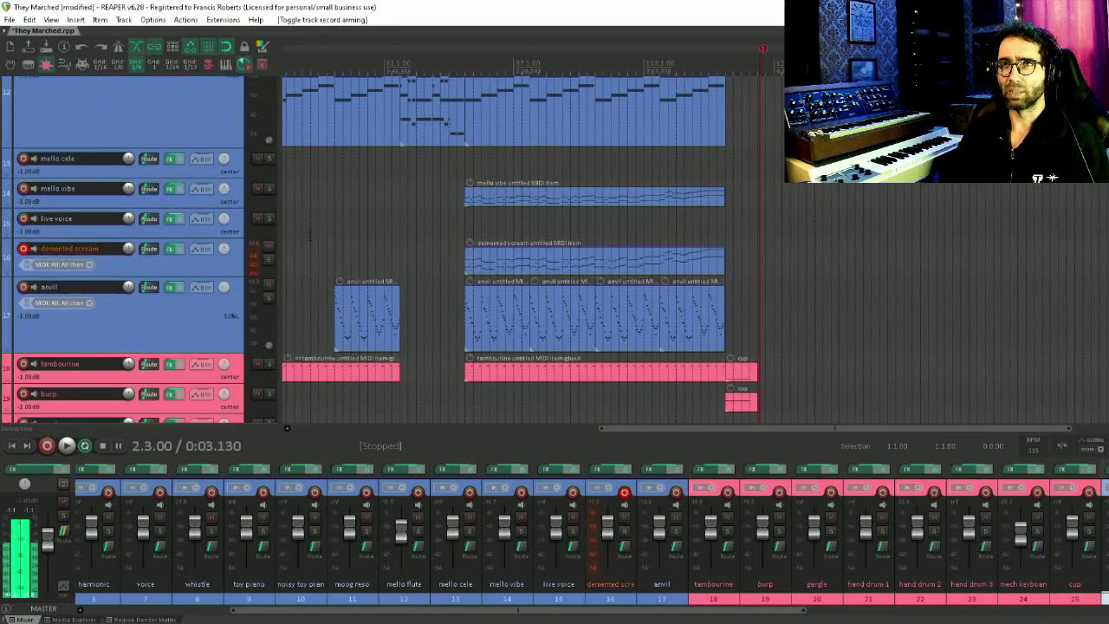
Start playback from bar 91 and solo the demented scream track
{"action": "left_click", "coordinate": [466, 223]}
{"action": "key", "text": "space"}
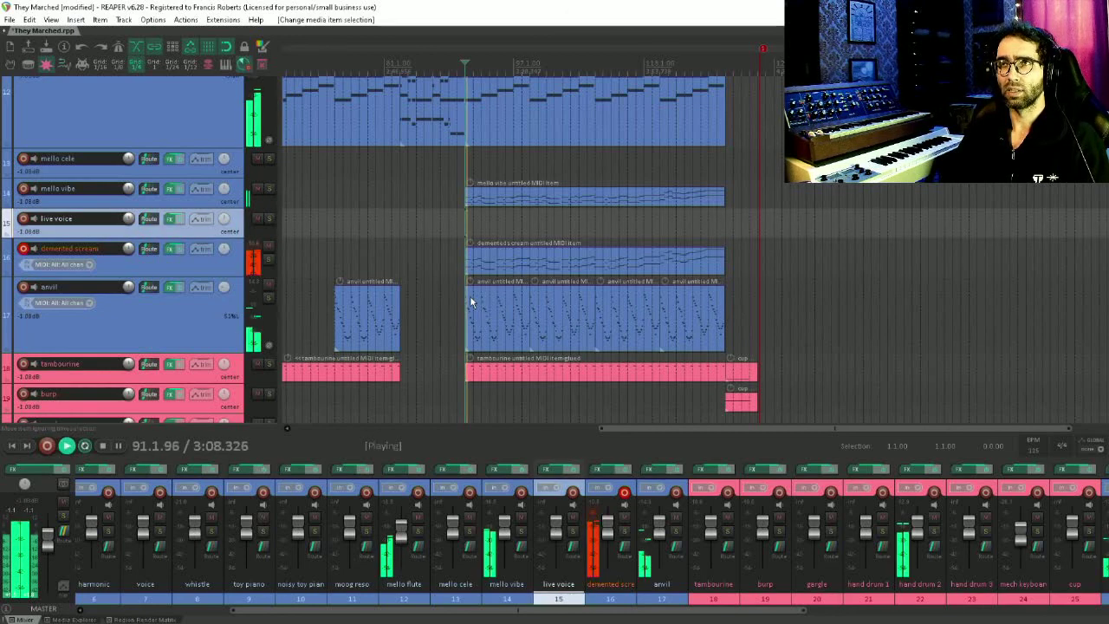
{"action": "left_click", "coordinate": [267, 259]}
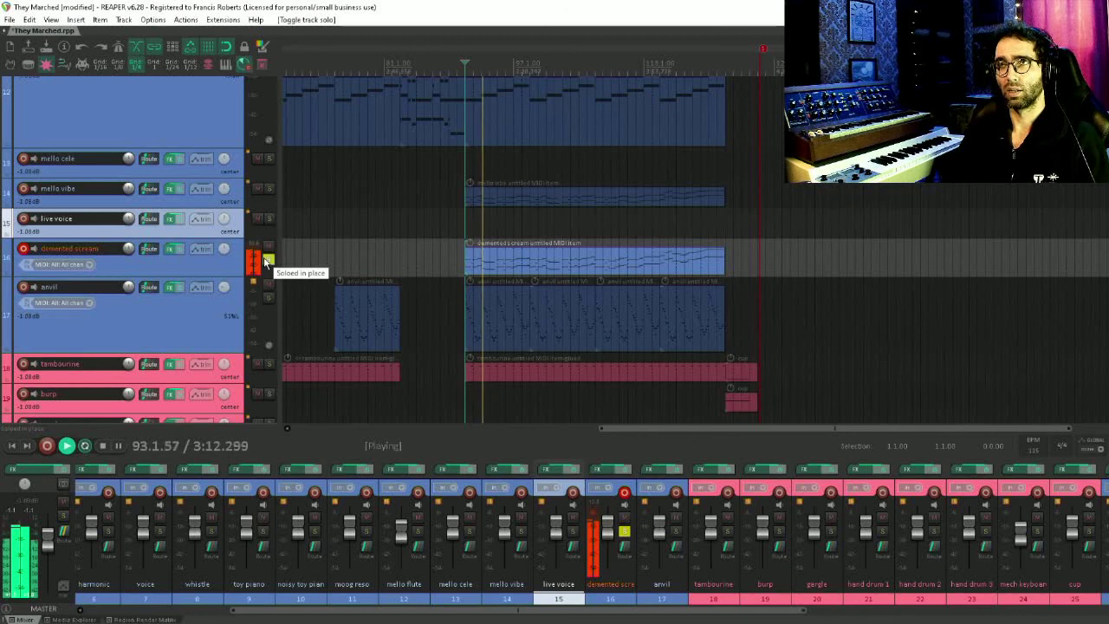
Solo the mello vibe track, unsolo the demented scream track, and stop playback
{"action": "left_click", "coordinate": [269, 190]}
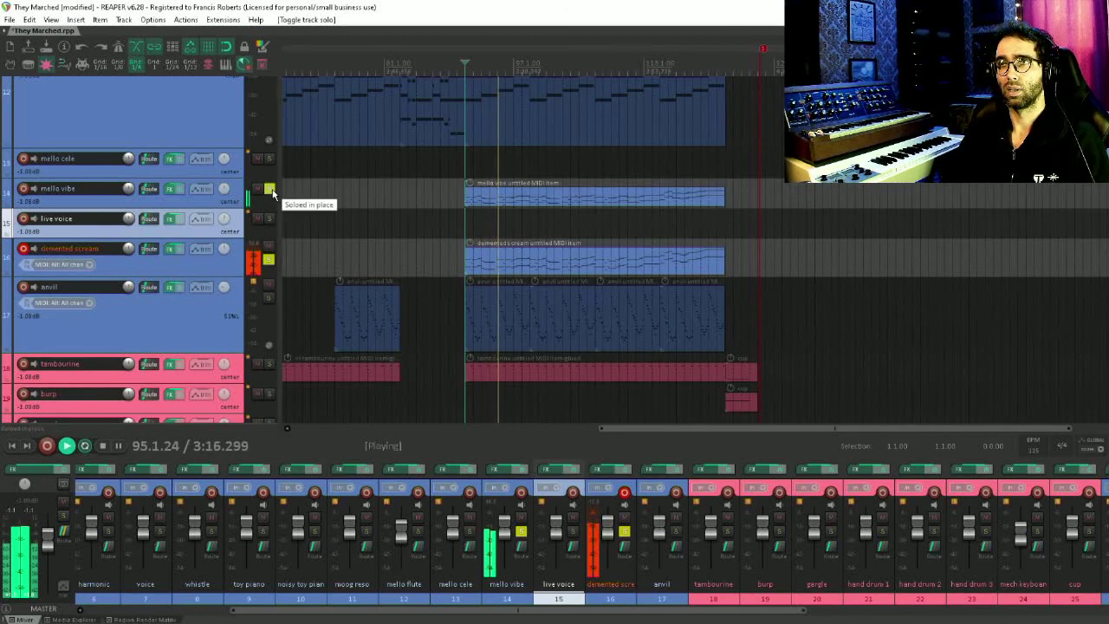
{"action": "left_click", "coordinate": [56, 206]}
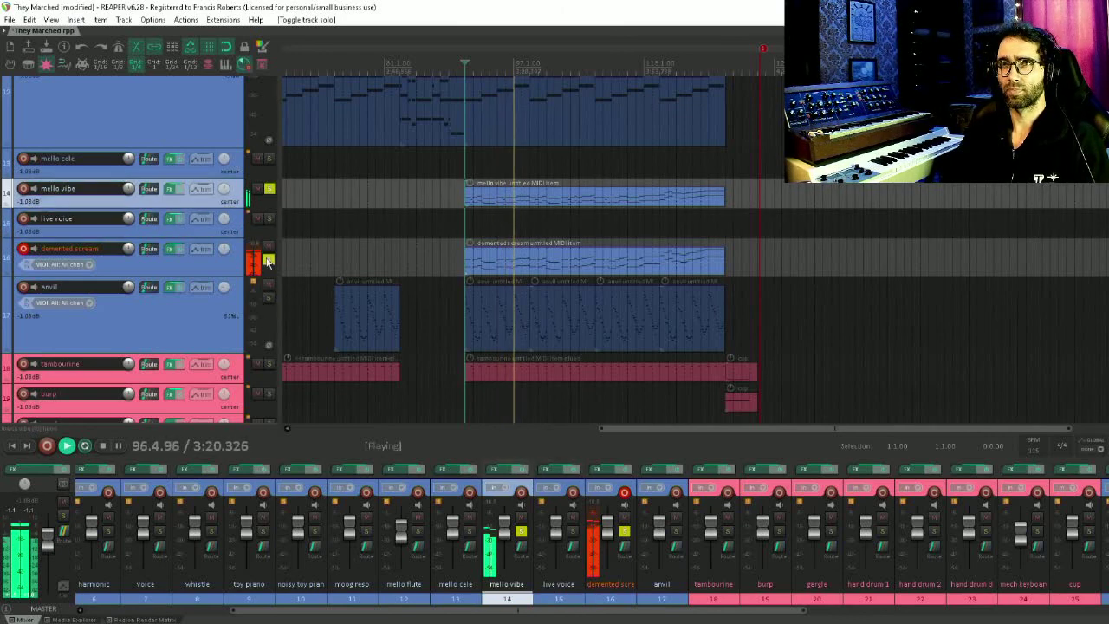
{"action": "left_click", "coordinate": [267, 262]}
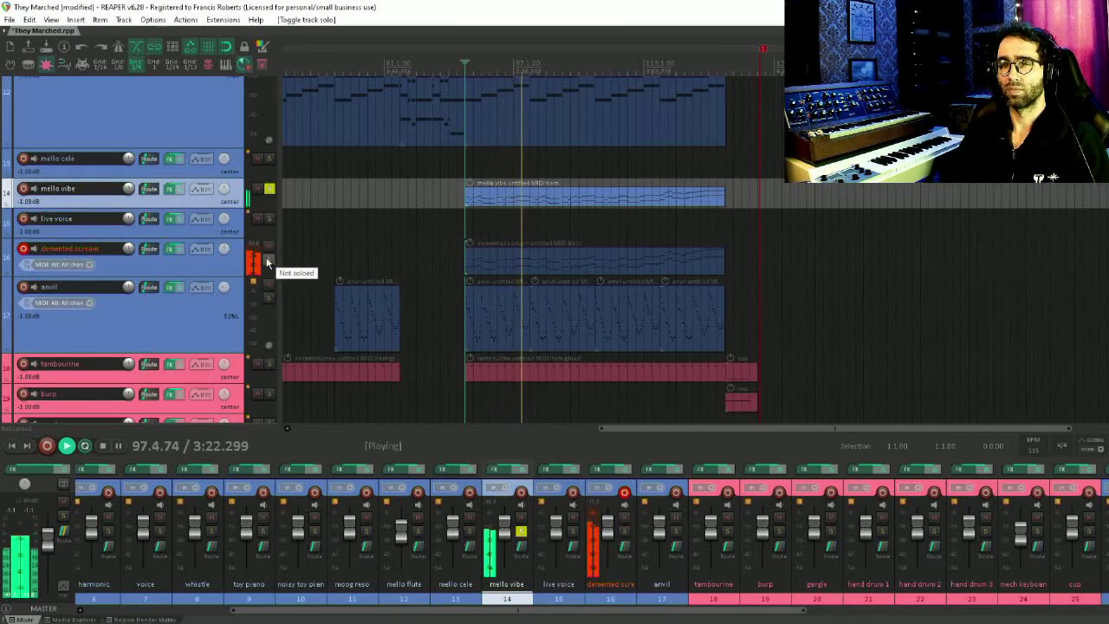
{"action": "key", "text": "space"}
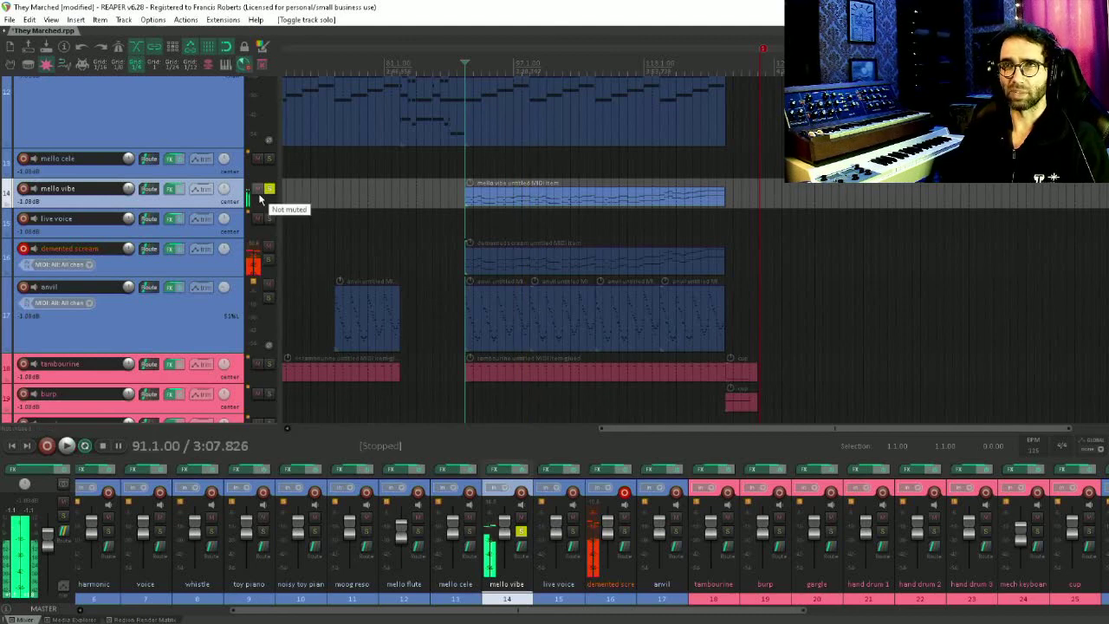
Unsolo the mello vibe track and clear record arming from the mello vibe and demented scream tracks
{"action": "left_click", "coordinate": [268, 189]}
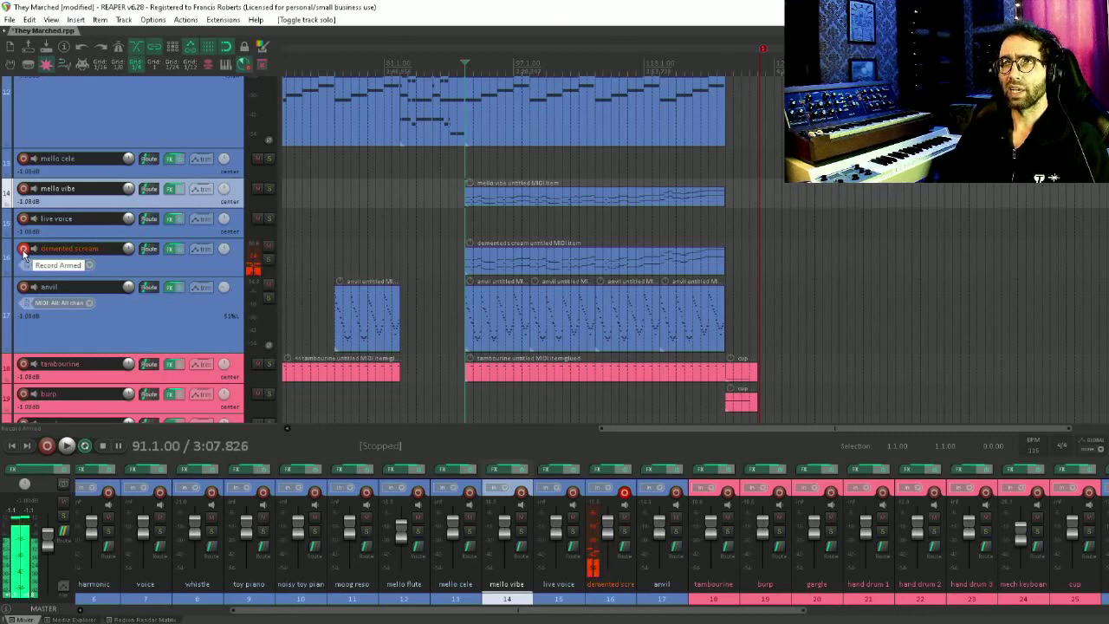
{"action": "left_click", "coordinate": [23, 189]}
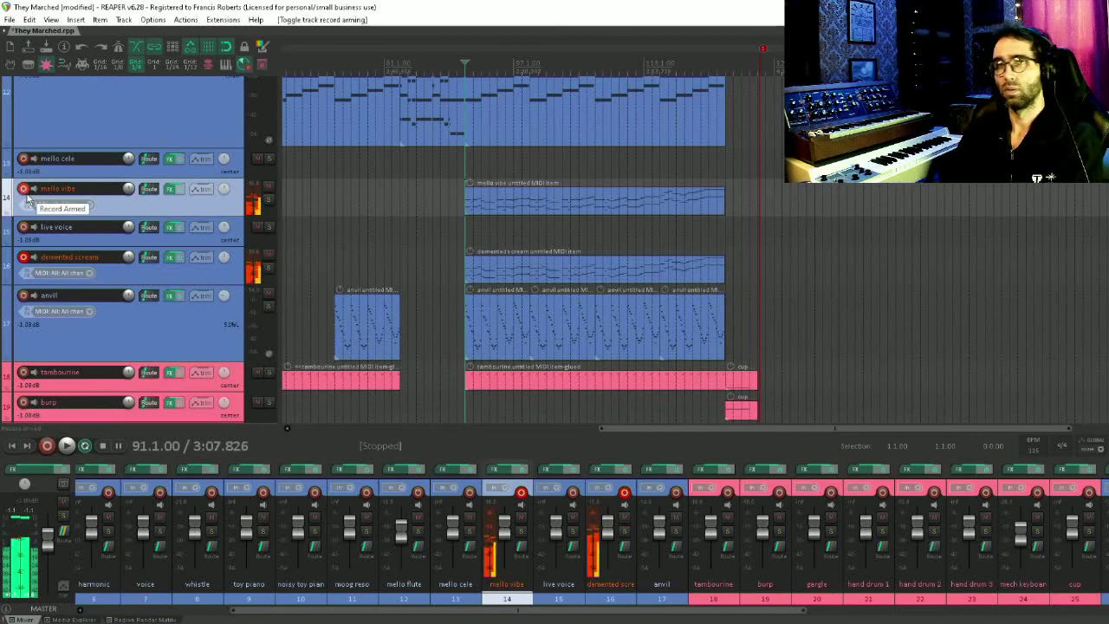
{"action": "left_click", "coordinate": [24, 190]}
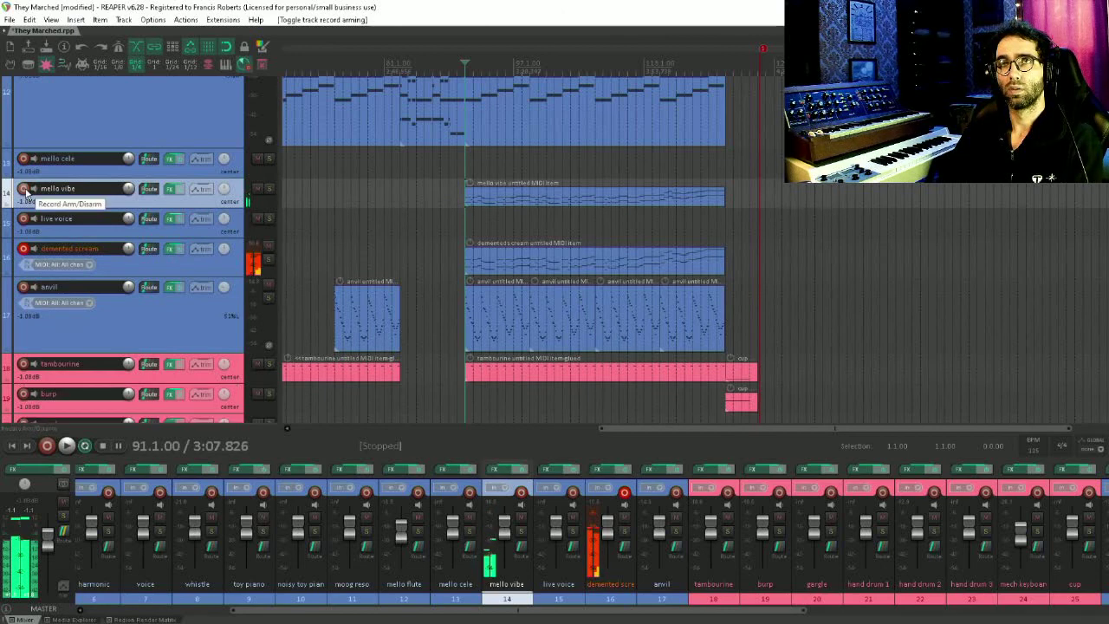
{"action": "left_click", "coordinate": [24, 249]}
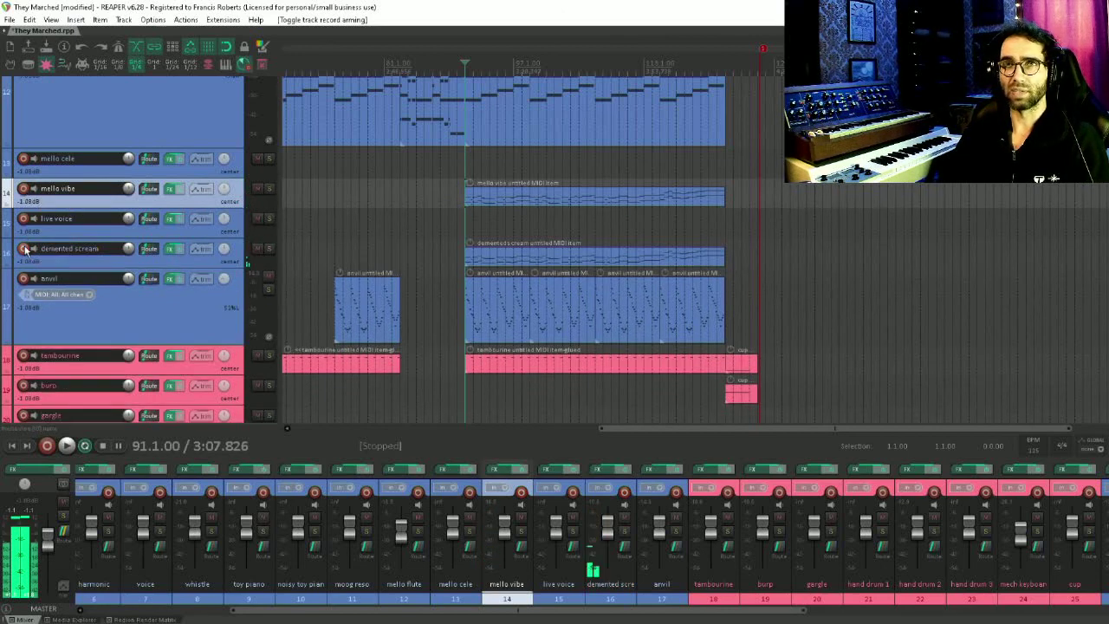
Solo the brass ensemble track and play it back, then stop playback
{"action": "scroll", "coordinate": [38, 247], "scroll_direction": "up", "scroll_amount": 8}
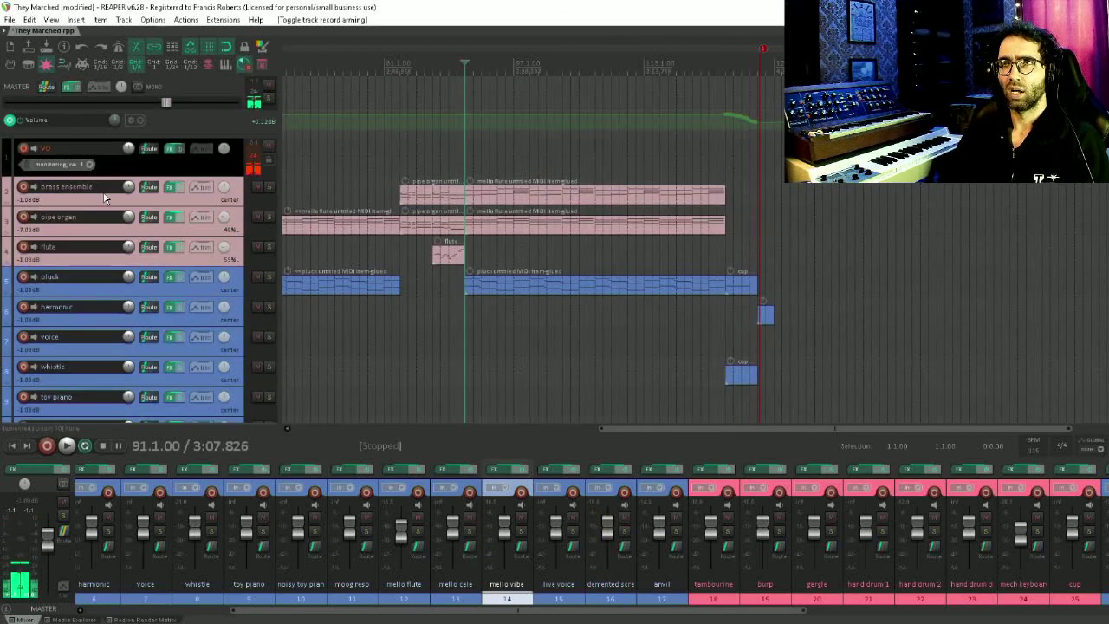
{"action": "left_click", "coordinate": [268, 186]}
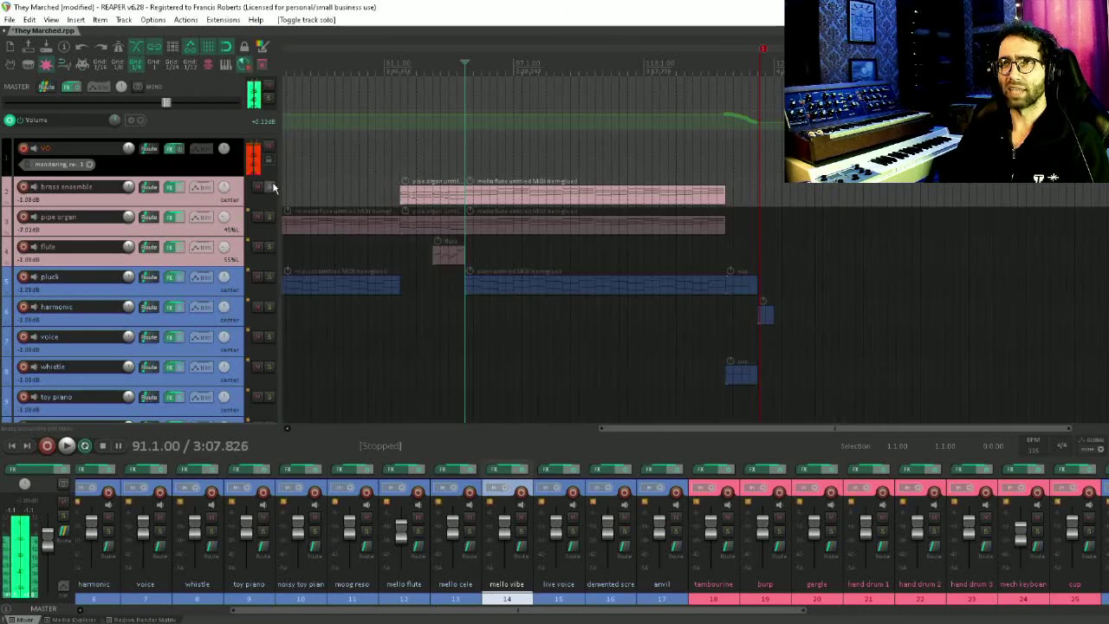
{"action": "key", "text": "space"}
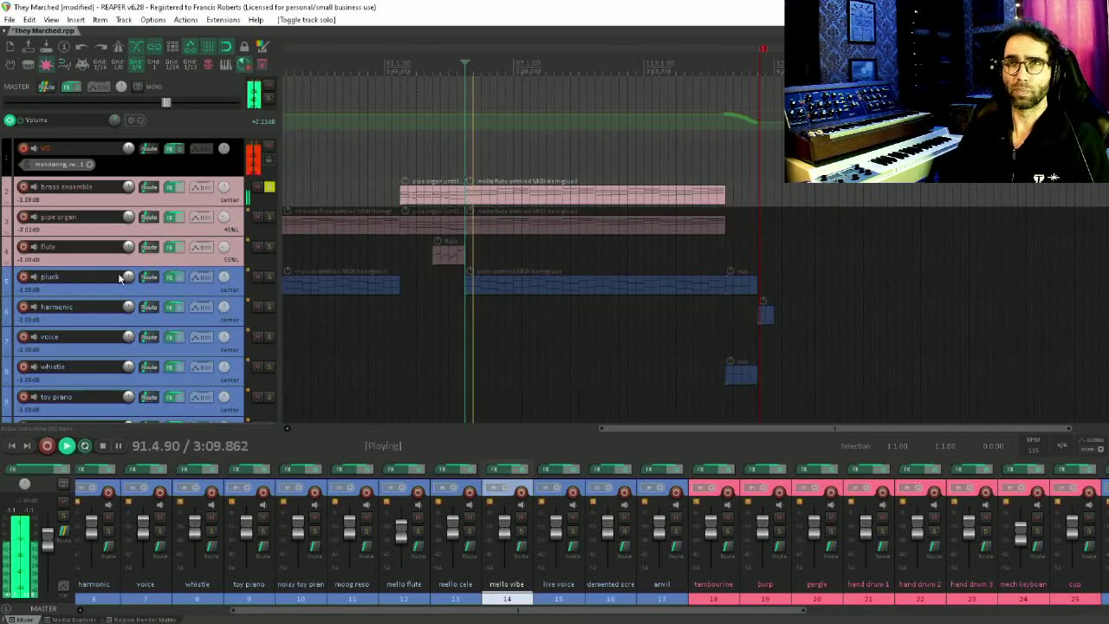
{"action": "scroll", "coordinate": [124, 276], "scroll_direction": "down", "scroll_amount": 3}
{"action": "scroll", "coordinate": [125, 276], "scroll_direction": "up", "scroll_amount": 3}
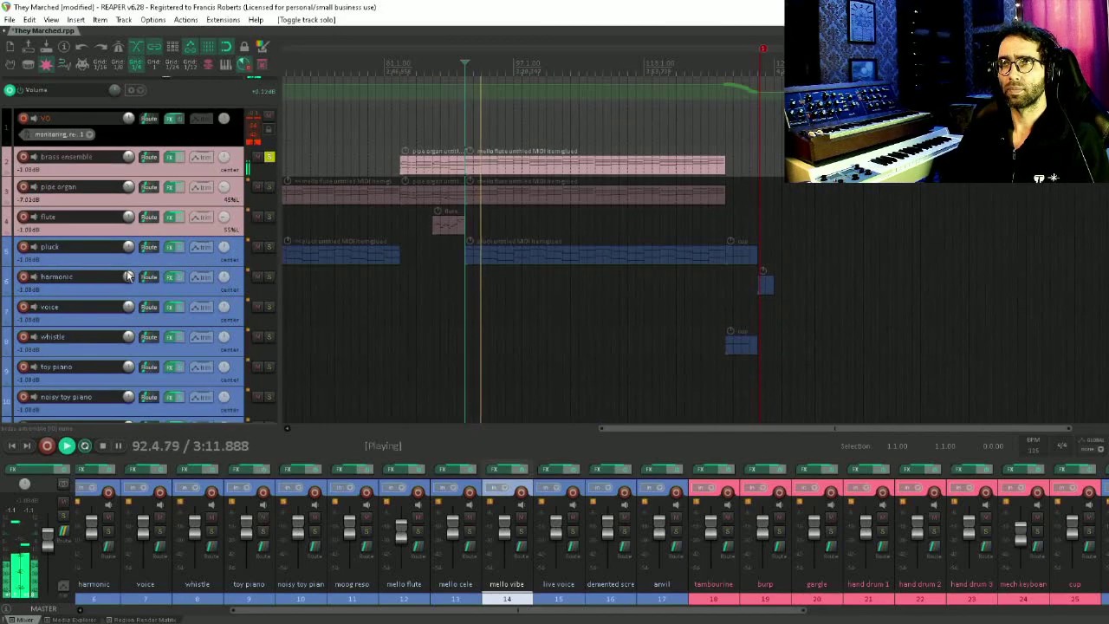
{"action": "key", "text": "space"}
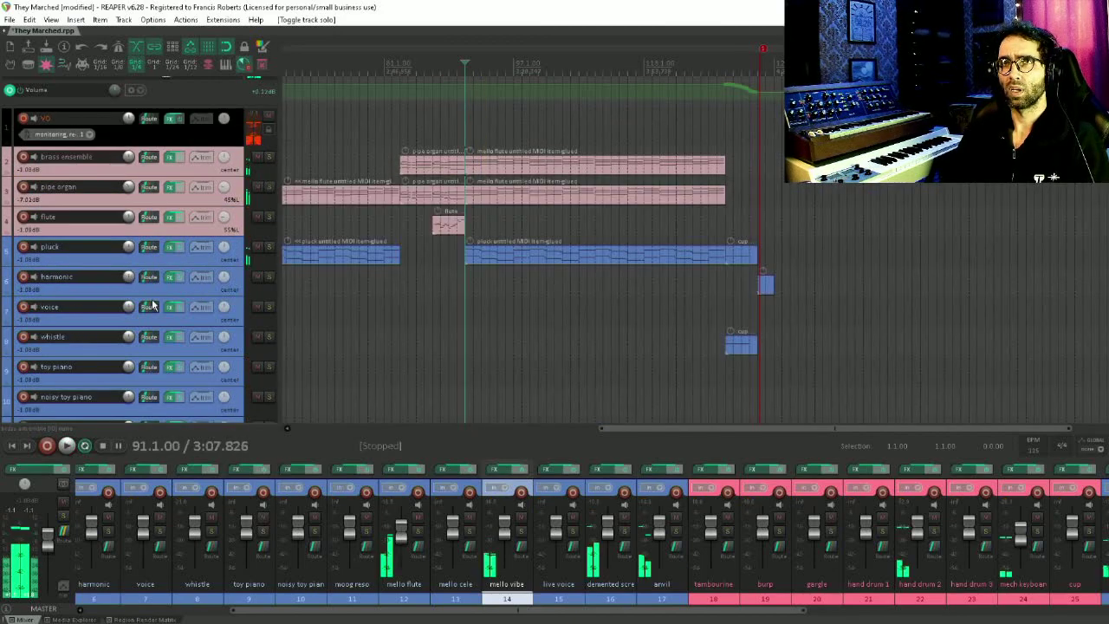
Solo the jazzorgan track and play it back
{"action": "scroll", "coordinate": [151, 304], "scroll_direction": "down", "scroll_amount": 8}
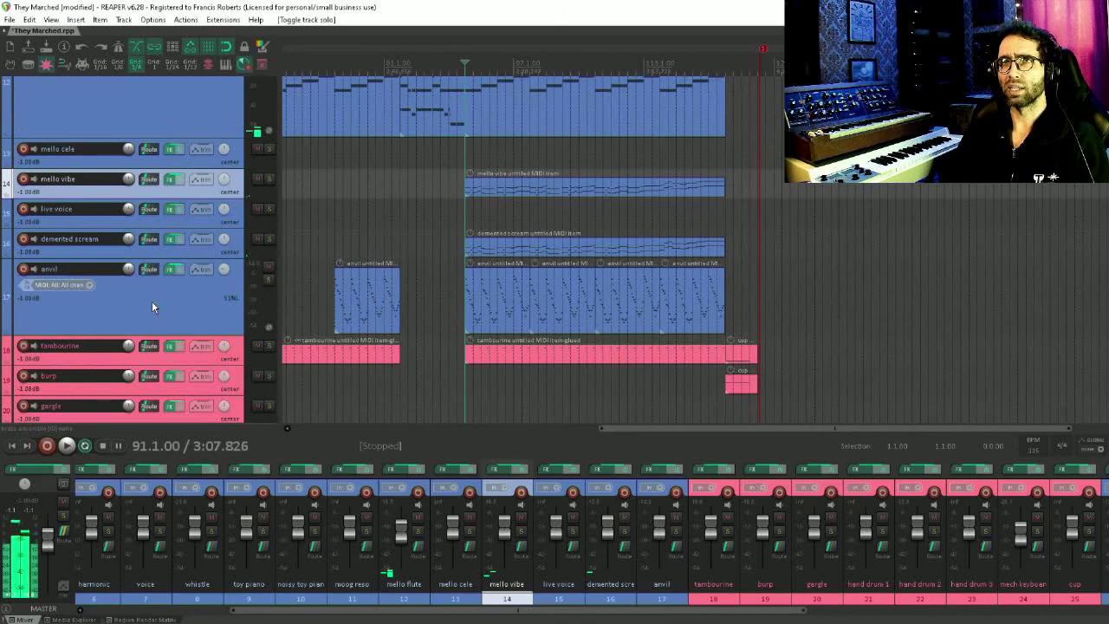
{"action": "scroll", "coordinate": [153, 306], "scroll_direction": "down", "scroll_amount": 6}
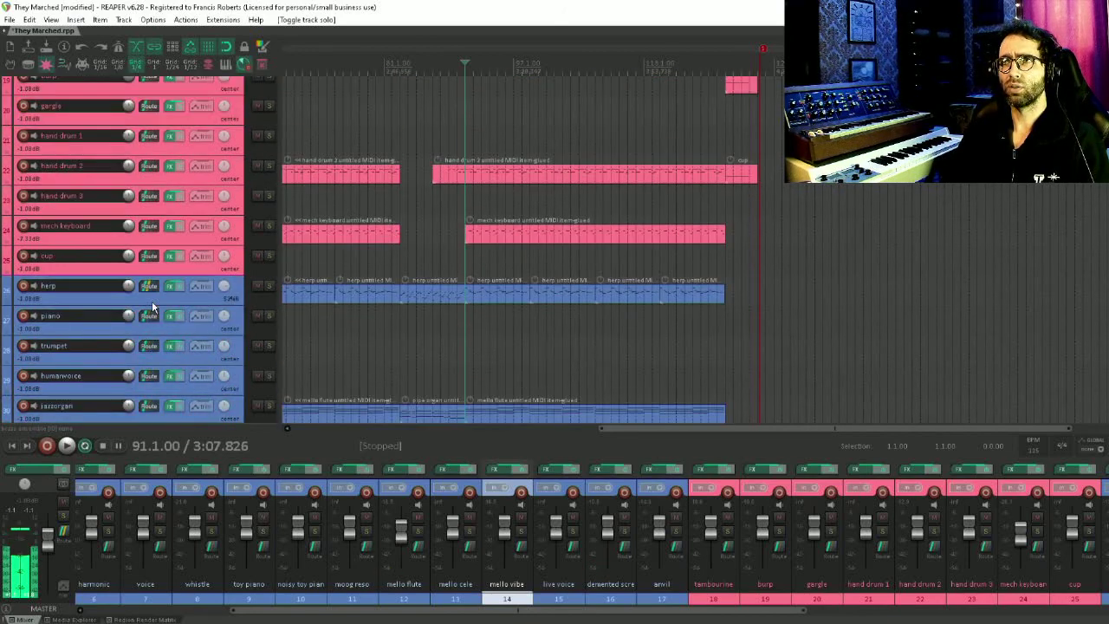
{"action": "scroll", "coordinate": [151, 307], "scroll_direction": "down", "scroll_amount": 3}
{"action": "scroll", "coordinate": [151, 332], "scroll_direction": "down", "scroll_amount": 1}
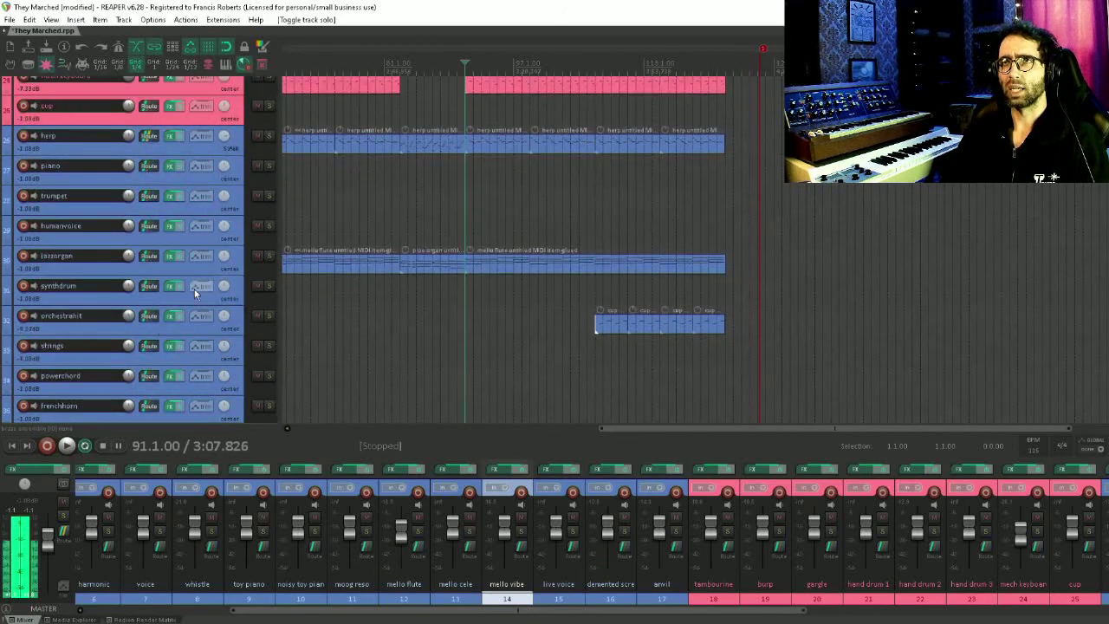
{"action": "left_click", "coordinate": [269, 257]}
{"action": "scroll", "coordinate": [392, 249], "scroll_direction": "down", "scroll_amount": 4}
{"action": "scroll", "coordinate": [391, 249], "scroll_direction": "up", "scroll_amount": 3}
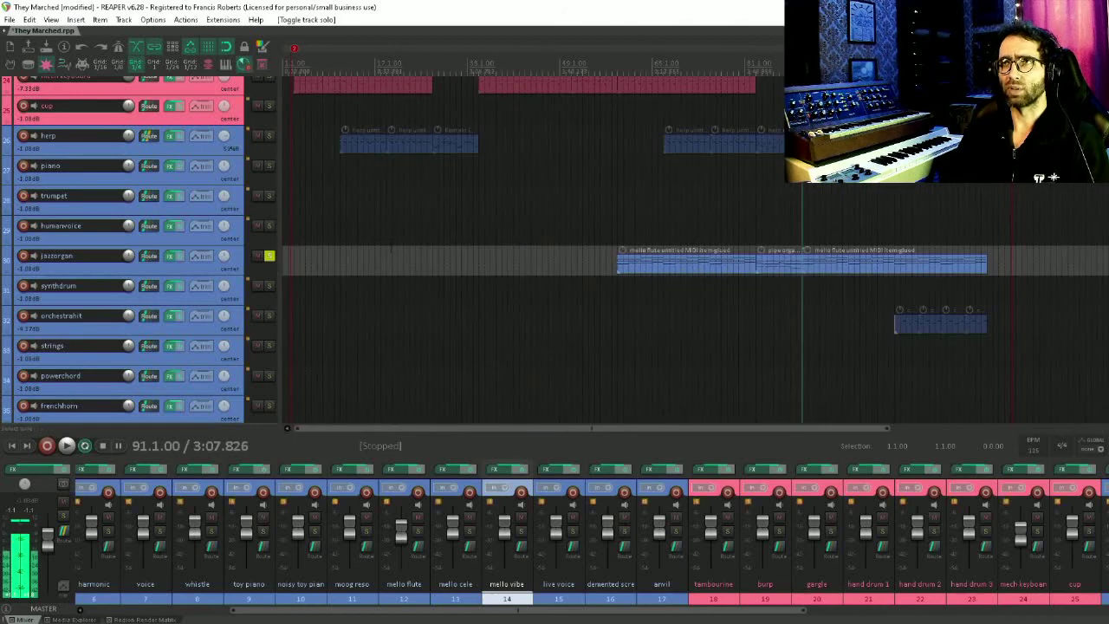
{"action": "scroll", "coordinate": [804, 260], "scroll_direction": "up", "scroll_amount": 3}
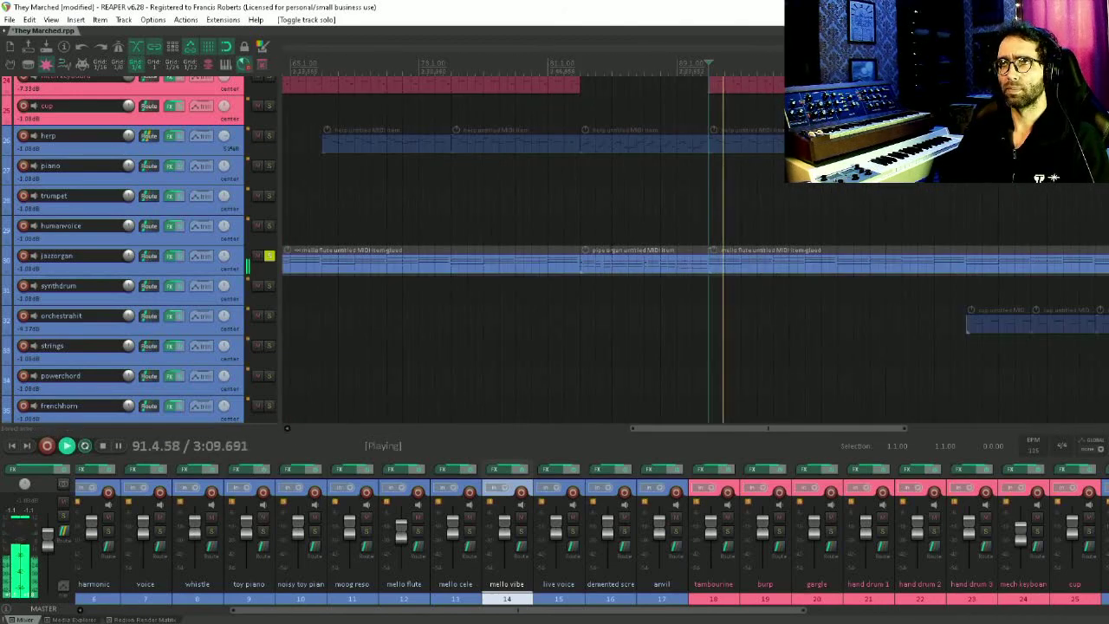
Solo the pipe organ track alongside the jazzorgan track during playback
{"action": "left_click_drag", "start_coordinate": [462, 214], "coordinate": [518, 421]}
{"action": "scroll", "coordinate": [462, 297], "scroll_direction": "up", "scroll_amount": 2}
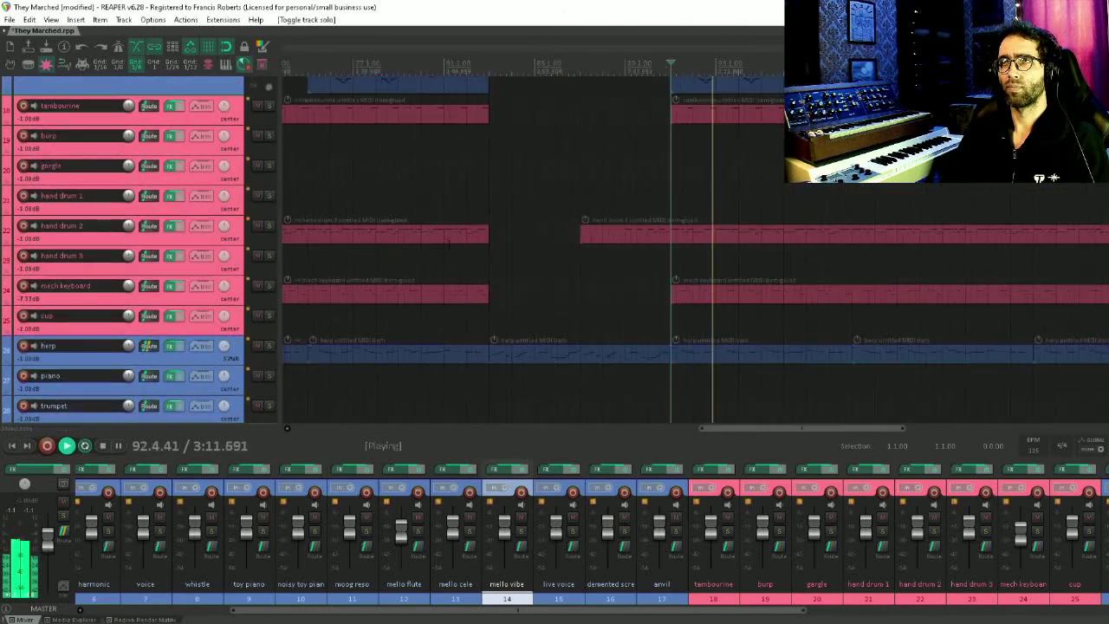
{"action": "left_click_drag", "start_coordinate": [376, 111], "coordinate": [462, 336]}
{"action": "left_click_drag", "start_coordinate": [435, 262], "coordinate": [460, 499]}
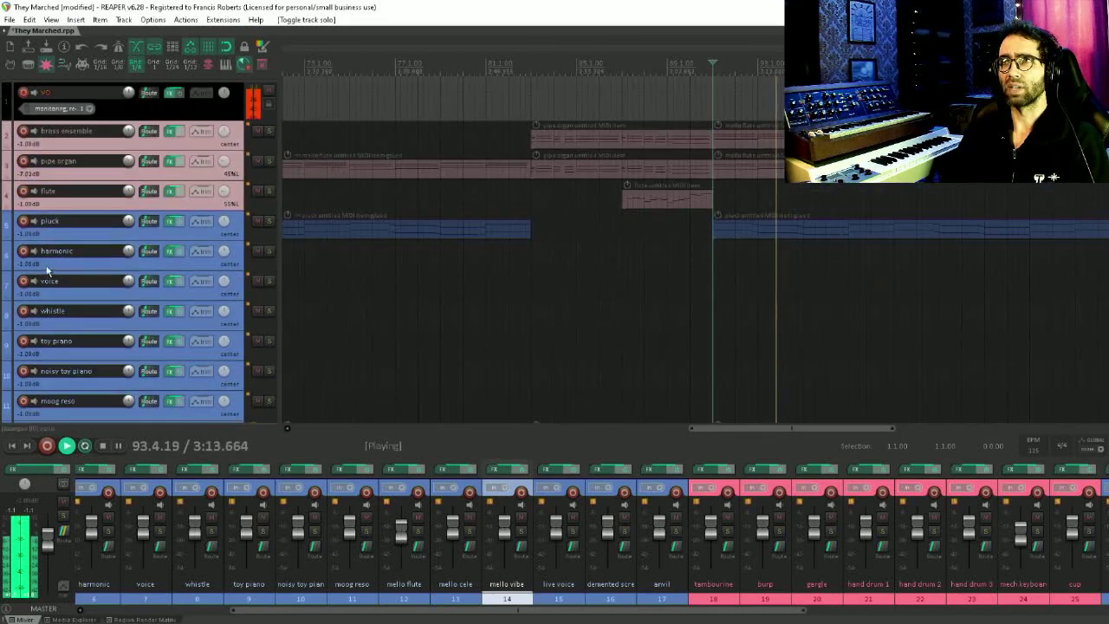
{"action": "scroll", "coordinate": [46, 265], "scroll_direction": "up", "scroll_amount": 2}
{"action": "left_click", "coordinate": [269, 217]}
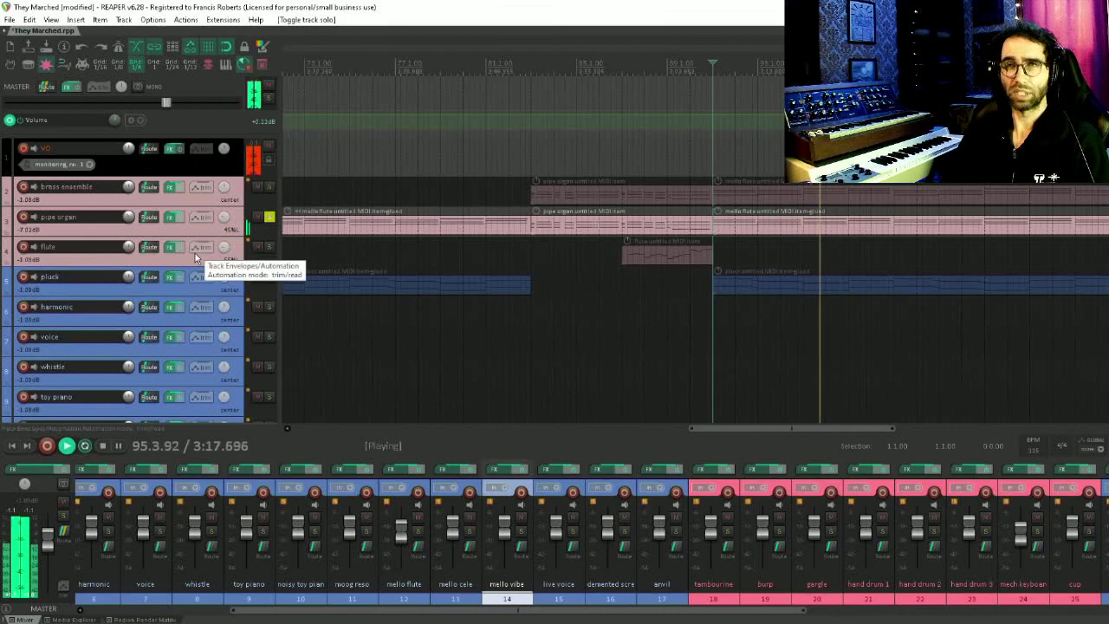
Unsolo the jazzorgan track
{"action": "scroll", "coordinate": [191, 282], "scroll_direction": "down", "scroll_amount": 3}
{"action": "scroll", "coordinate": [191, 281], "scroll_direction": "down", "scroll_amount": 15}
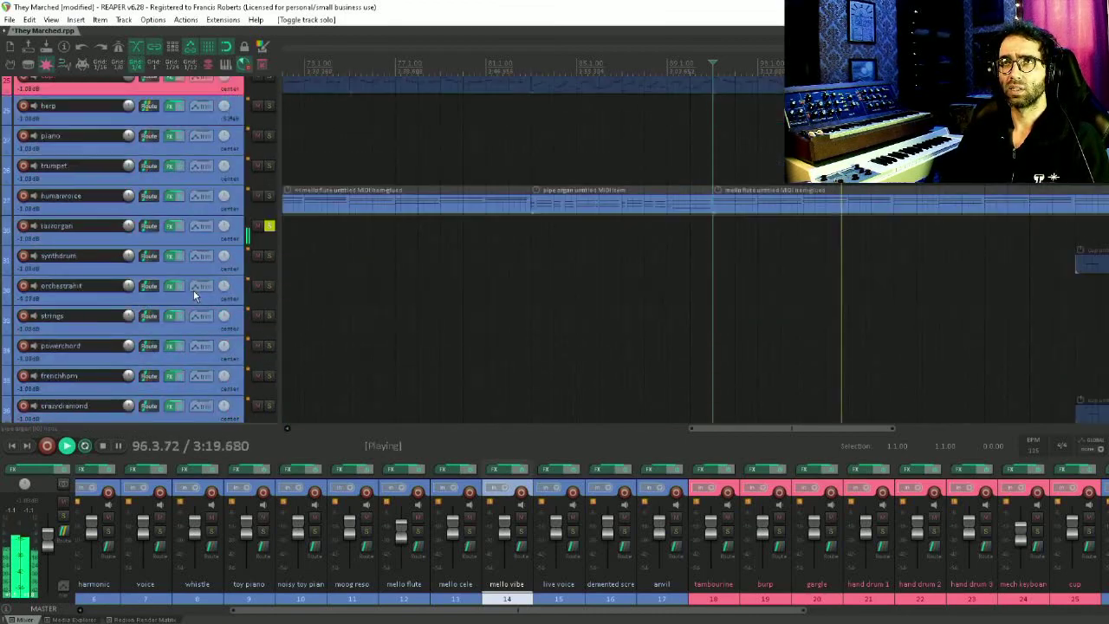
{"action": "left_click", "coordinate": [268, 135]}
{"action": "left_click", "coordinate": [268, 136]}
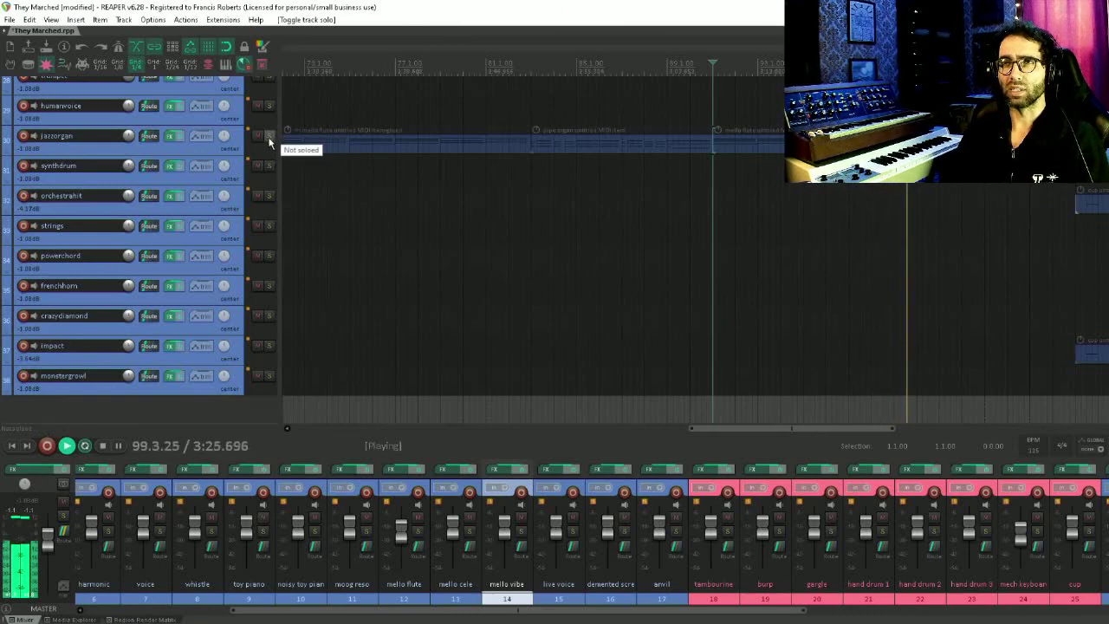
Solo the jazzorgan track again during playback, then clear all solos so every track plays
{"action": "left_click", "coordinate": [269, 137]}
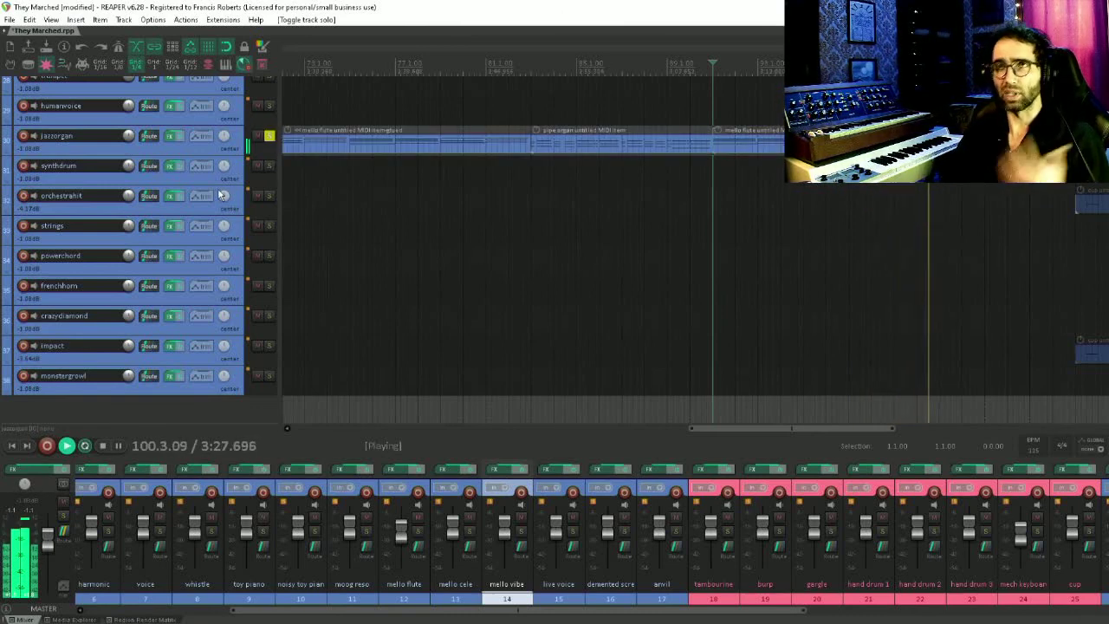
{"action": "scroll", "coordinate": [352, 331], "scroll_direction": "up", "scroll_amount": 5}
{"action": "scroll", "coordinate": [352, 332], "scroll_direction": "up", "scroll_amount": 1}
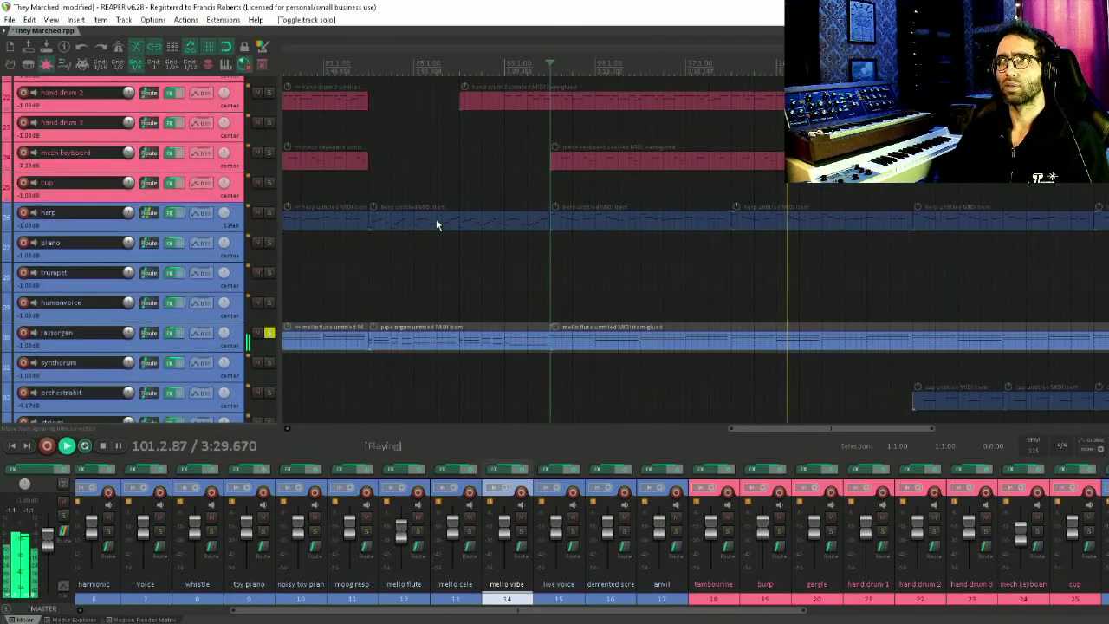
{"action": "scroll", "coordinate": [342, 333], "scroll_direction": "down", "scroll_amount": 5}
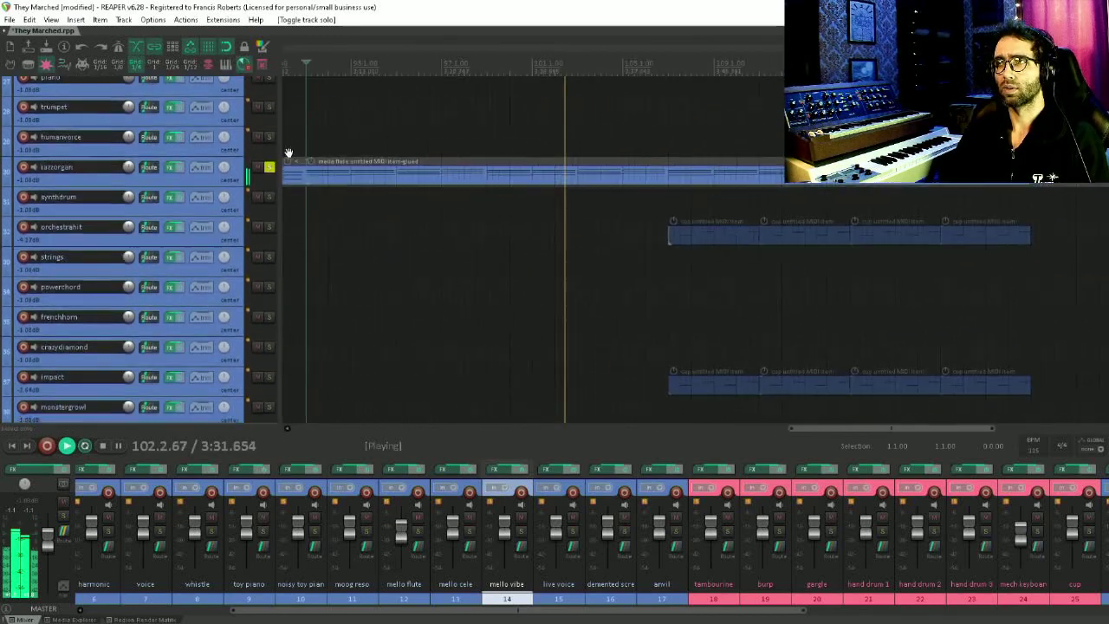
{"action": "left_click", "coordinate": [270, 165], "text": "ctrl"}
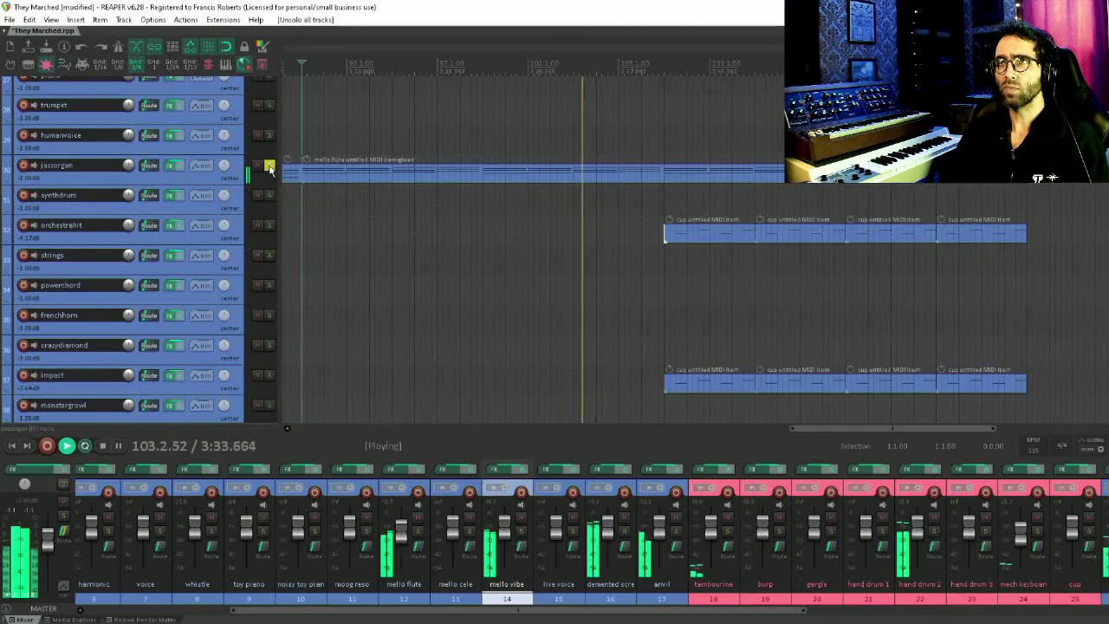
Stop playback, solo the orchestrahit track, and play it from the start of its MIDI items
{"action": "key", "text": "space"}
{"action": "left_click_drag", "start_coordinate": [749, 253], "coordinate": [675, 212]}
{"action": "left_click", "coordinate": [586, 232]}
{"action": "left_click_drag", "start_coordinate": [591, 186], "coordinate": [416, 205]}
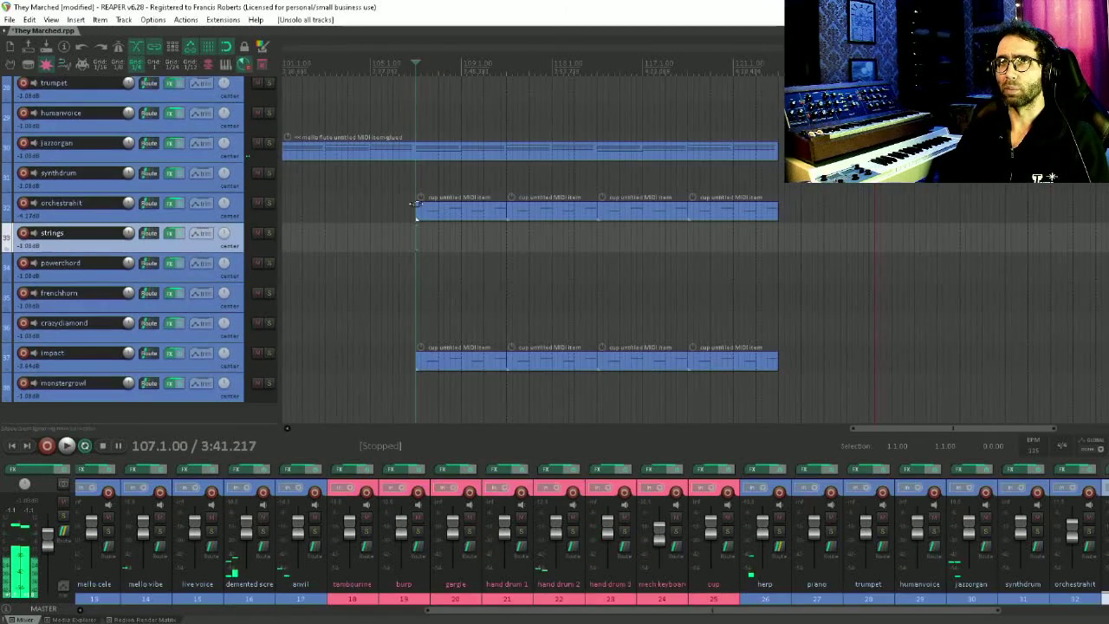
{"action": "left_click", "coordinate": [267, 203]}
{"action": "left_click", "coordinate": [434, 235]}
{"action": "key", "text": "space"}
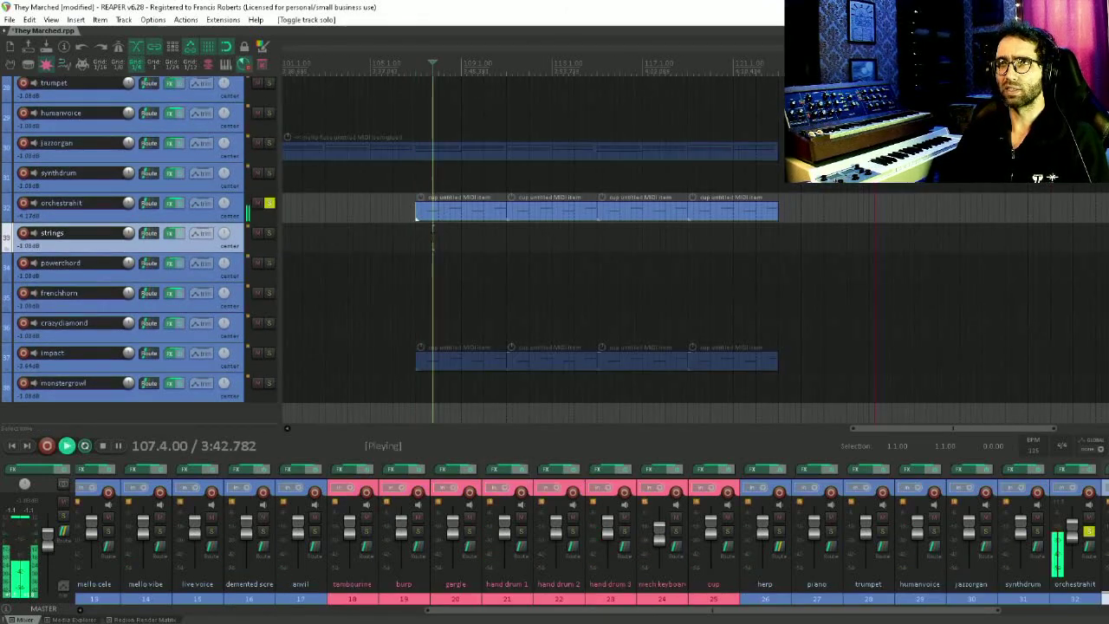
Stop playback, add the impact track to the solo, and play both tracks again
{"action": "key", "text": "space"}
{"action": "left_click", "coordinate": [269, 354]}
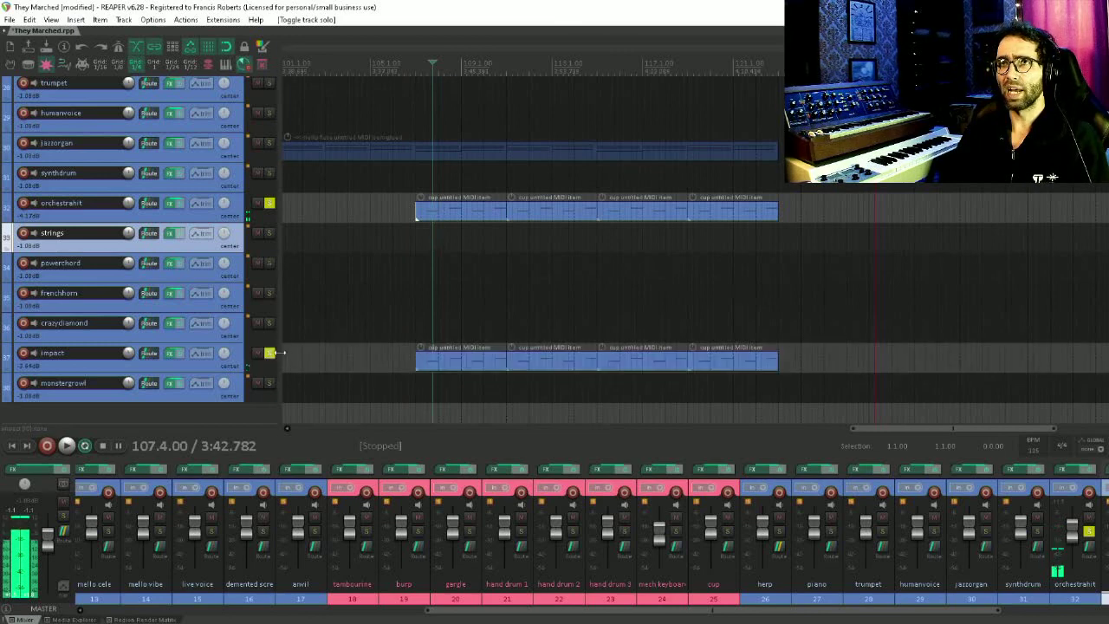
{"action": "left_click", "coordinate": [428, 299]}
{"action": "key", "text": "space"}
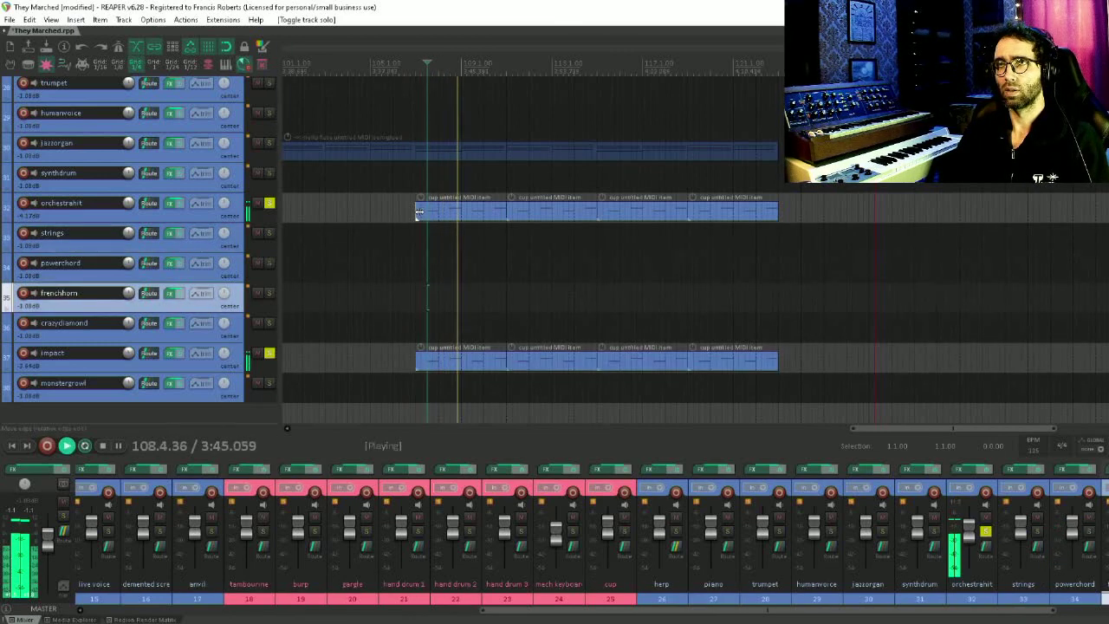
Stop playback, solo the hand drum 2, mech keyboard and tambourine tracks, and play them
{"action": "scroll", "coordinate": [419, 212], "scroll_direction": "up", "scroll_amount": 8}
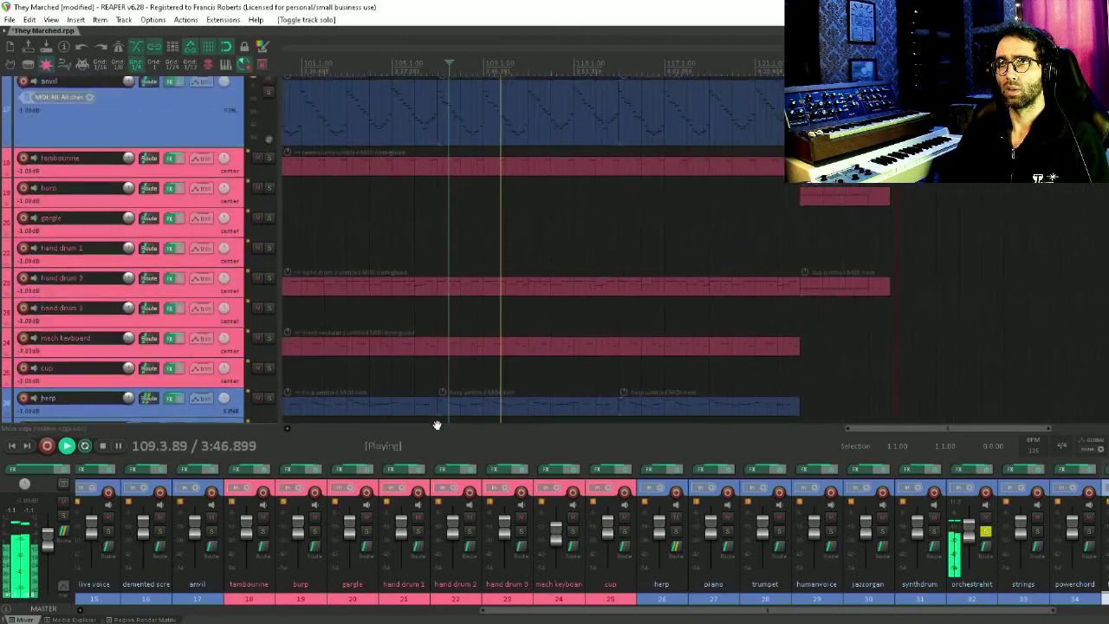
{"action": "scroll", "coordinate": [436, 416], "scroll_direction": "up", "scroll_amount": 1}
{"action": "key", "text": "space"}
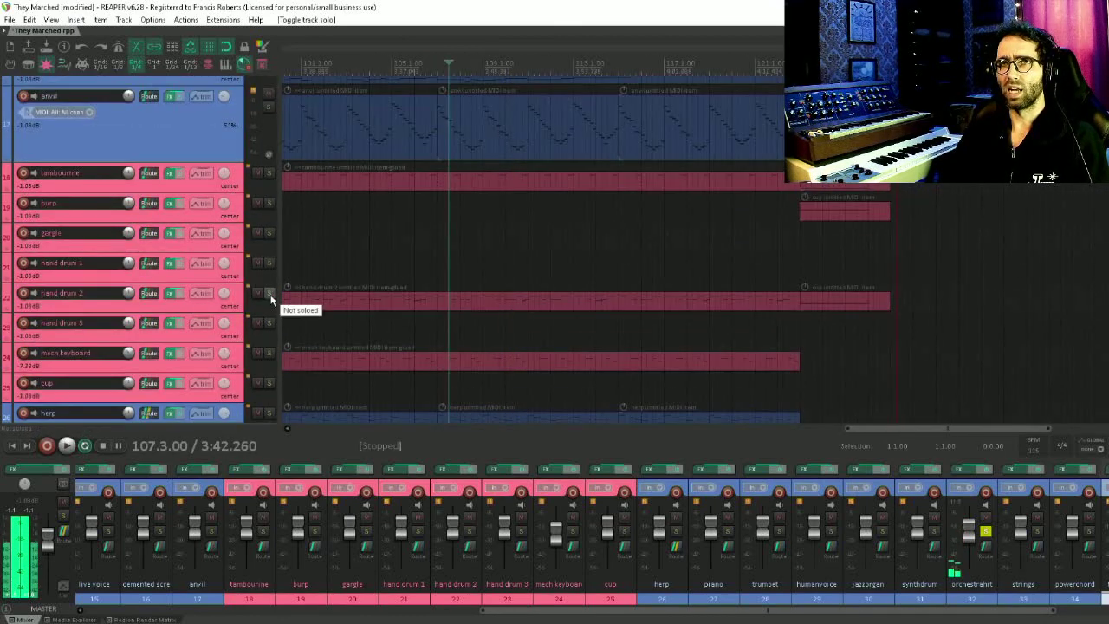
{"action": "left_click", "coordinate": [269, 295]}
{"action": "left_click", "coordinate": [269, 355]}
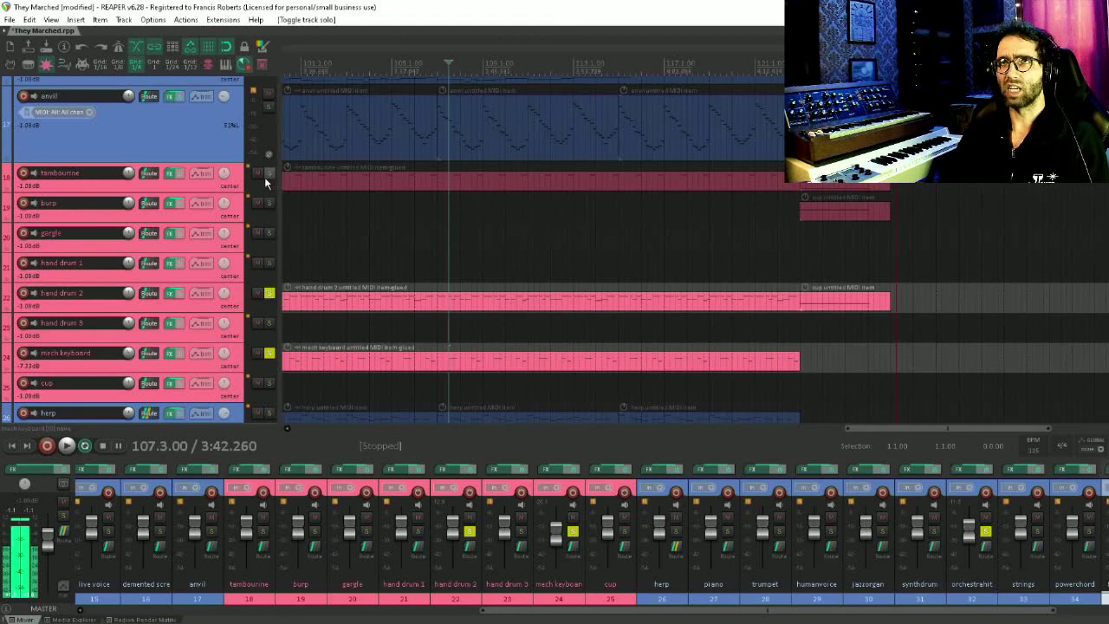
{"action": "left_click", "coordinate": [269, 174]}
{"action": "key", "text": "space"}
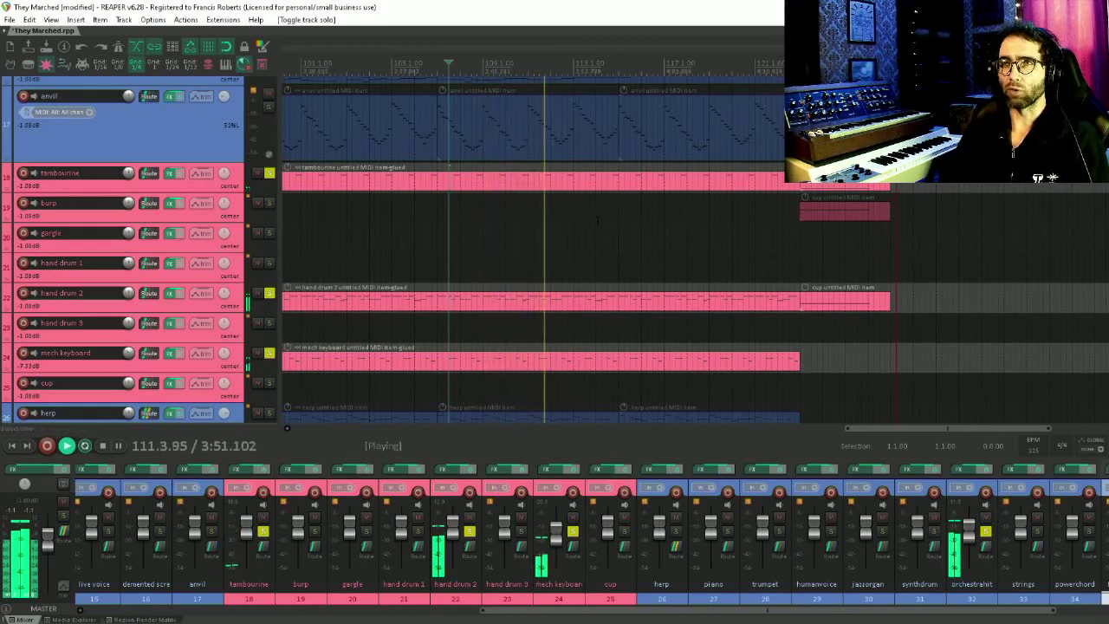
Unsolo all tracks during playback, then stop playback
{"action": "left_click_drag", "start_coordinate": [599, 243], "coordinate": [636, 324]}
{"action": "left_click", "coordinate": [271, 254], "text": "ctrl"}
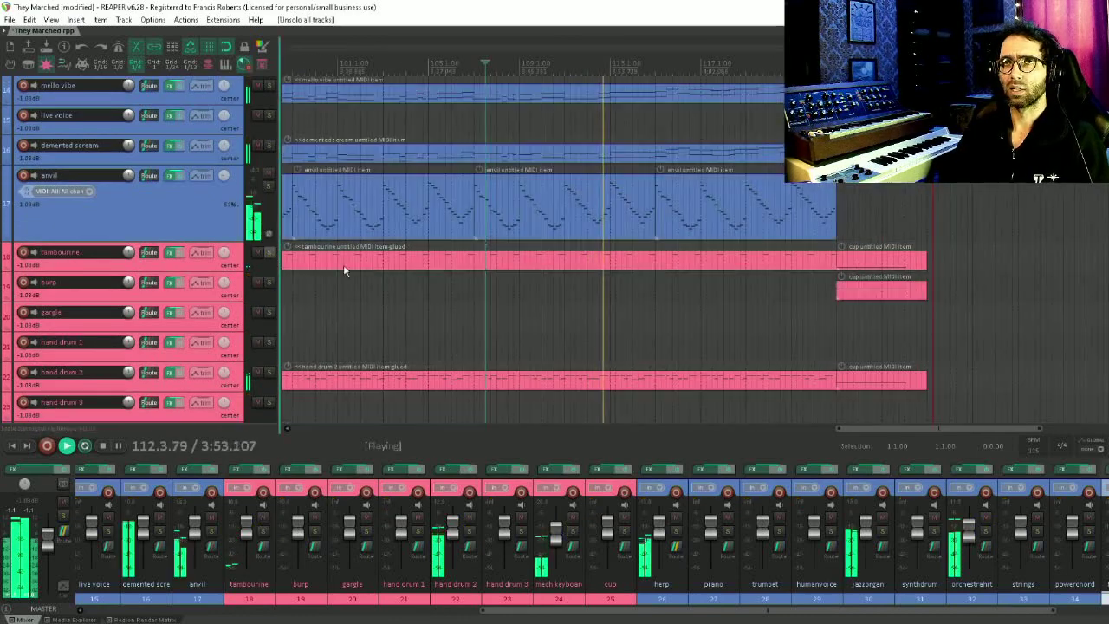
{"action": "key", "text": "space"}
Navigate back up the track list and place the edit cursor near the end of the song
{"action": "scroll", "coordinate": [344, 272], "scroll_direction": "down", "scroll_amount": 5}
{"action": "left_click_drag", "start_coordinate": [668, 161], "coordinate": [603, 303]}
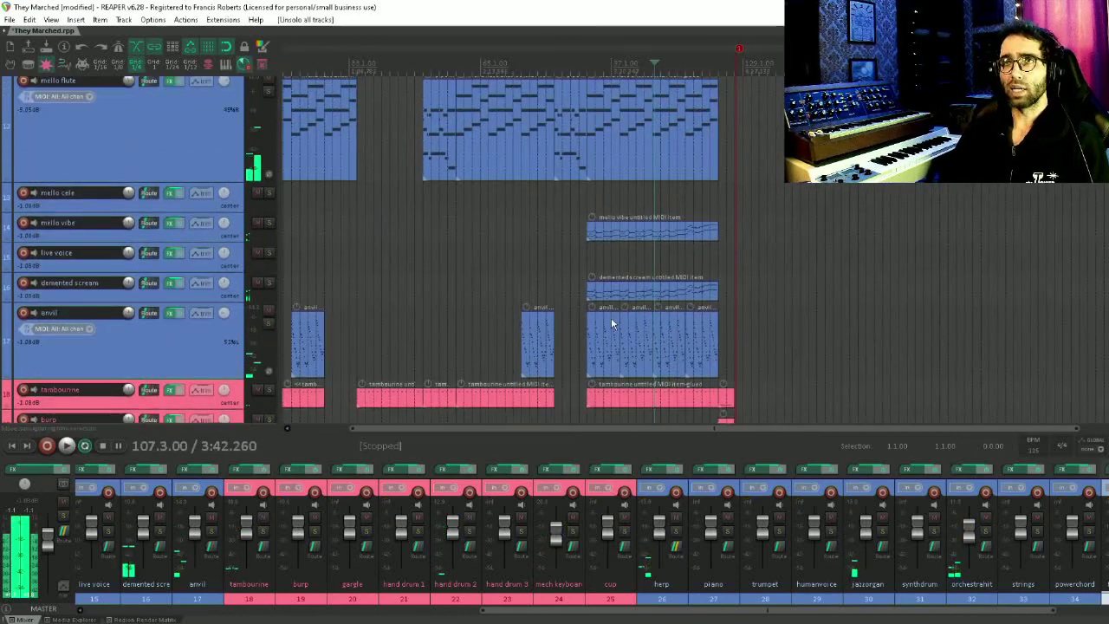
{"action": "left_click_drag", "start_coordinate": [620, 211], "coordinate": [483, 495]}
{"action": "left_click", "coordinate": [588, 211]}
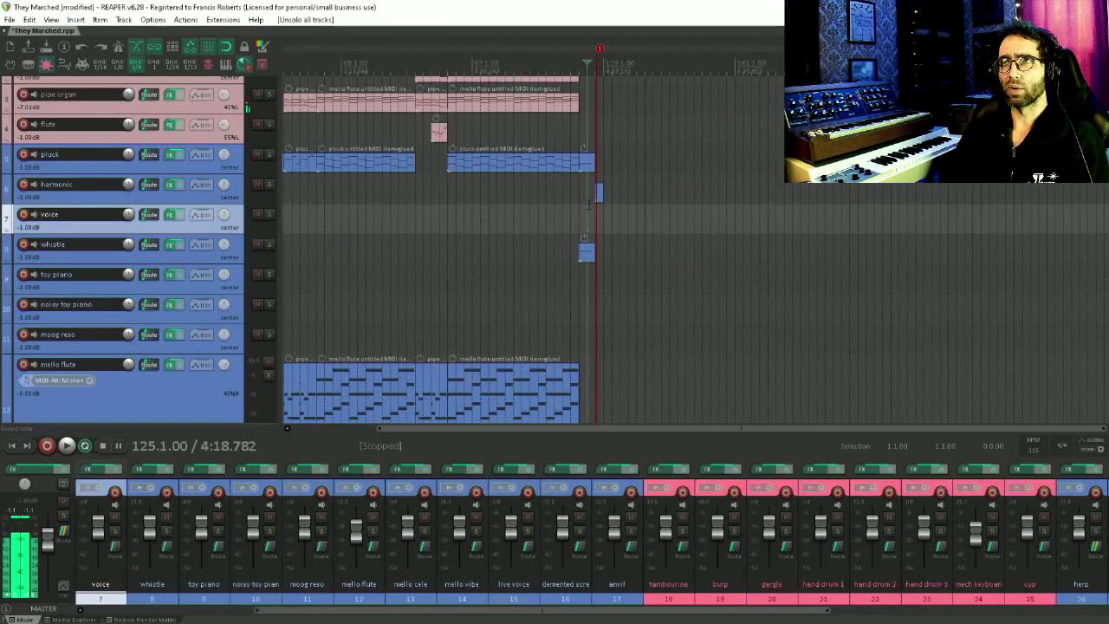
{"action": "scroll", "coordinate": [587, 212], "scroll_direction": "up", "scroll_amount": 5}
{"action": "scroll", "coordinate": [588, 211], "scroll_direction": "down", "scroll_amount": 8}
{"action": "scroll", "coordinate": [529, 212], "scroll_direction": "up", "scroll_amount": 2}
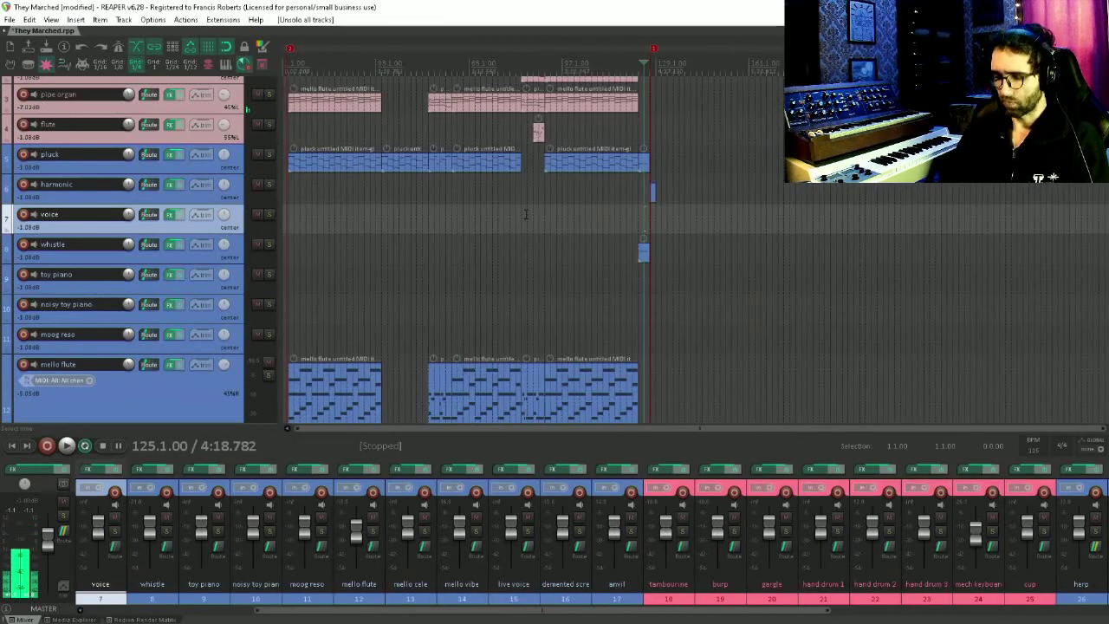